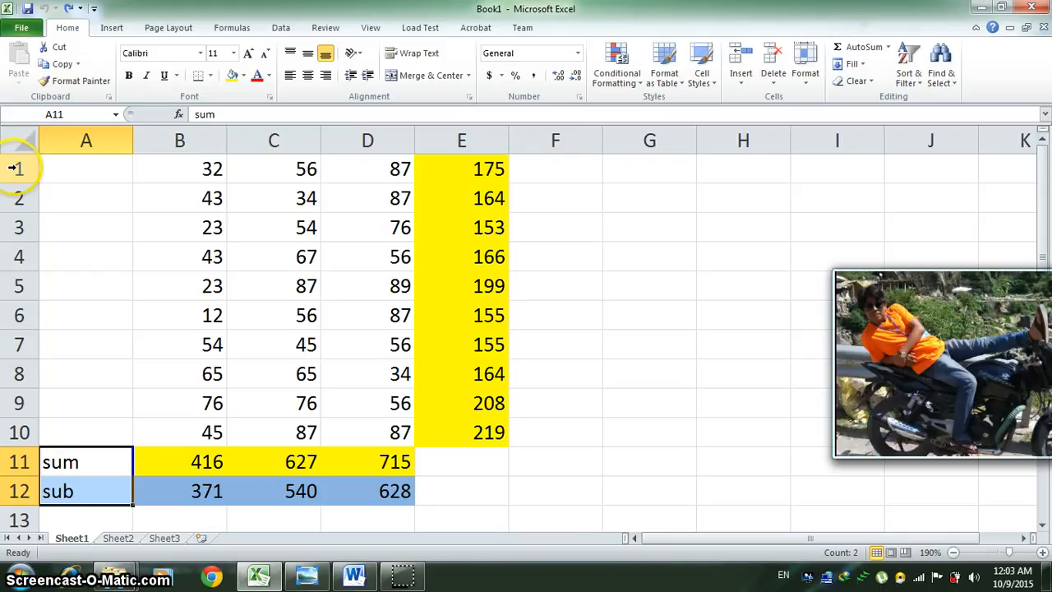
Step: Insert a blank row above the first row of data in the sheet
{"action": "left_click", "coordinate": [14, 168]}
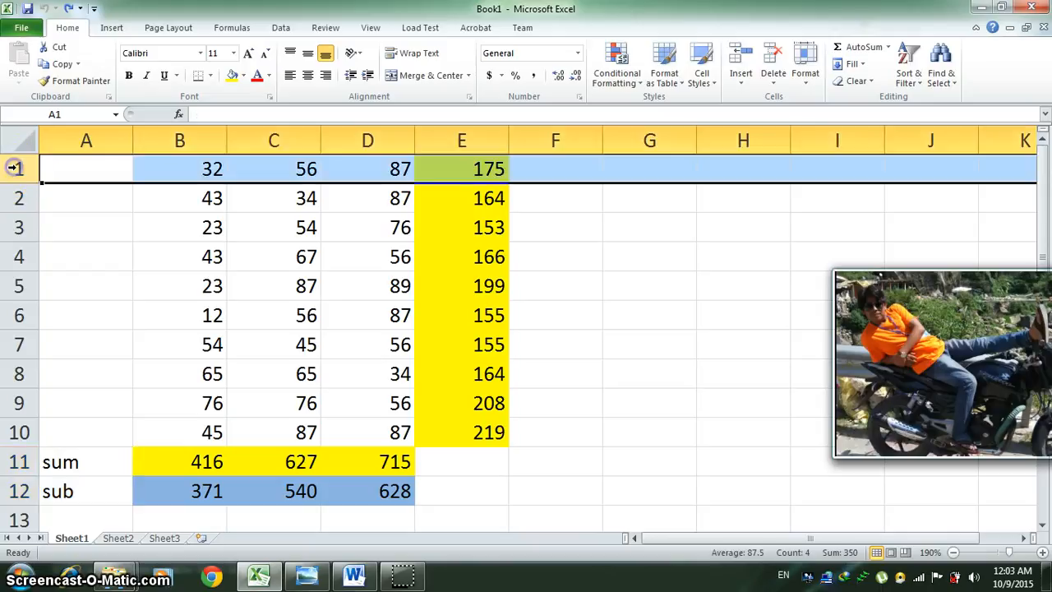
{"action": "left_click", "coordinate": [741, 59]}
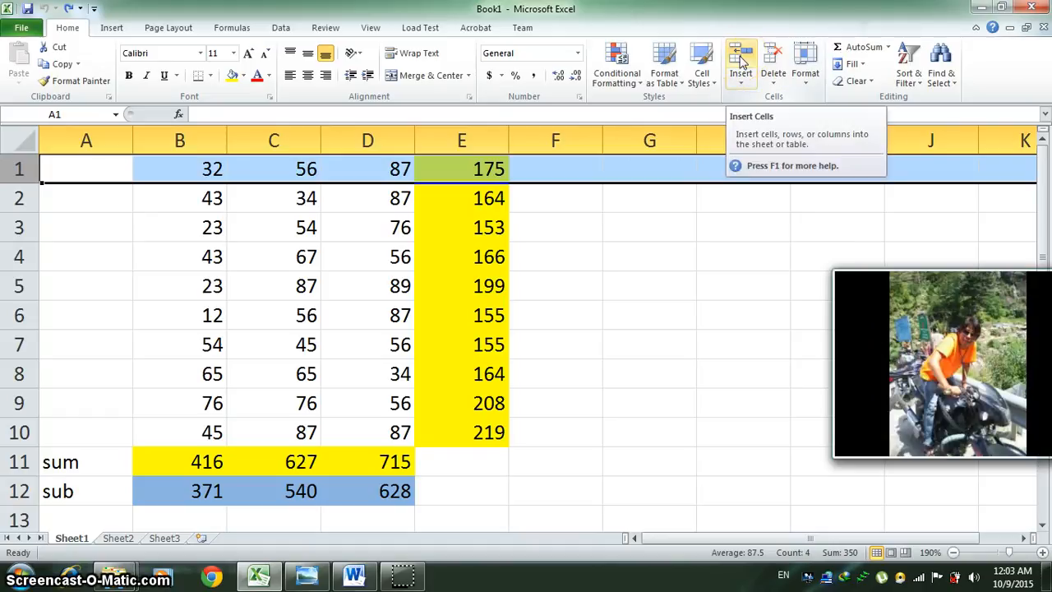
{"action": "left_click", "coordinate": [741, 59]}
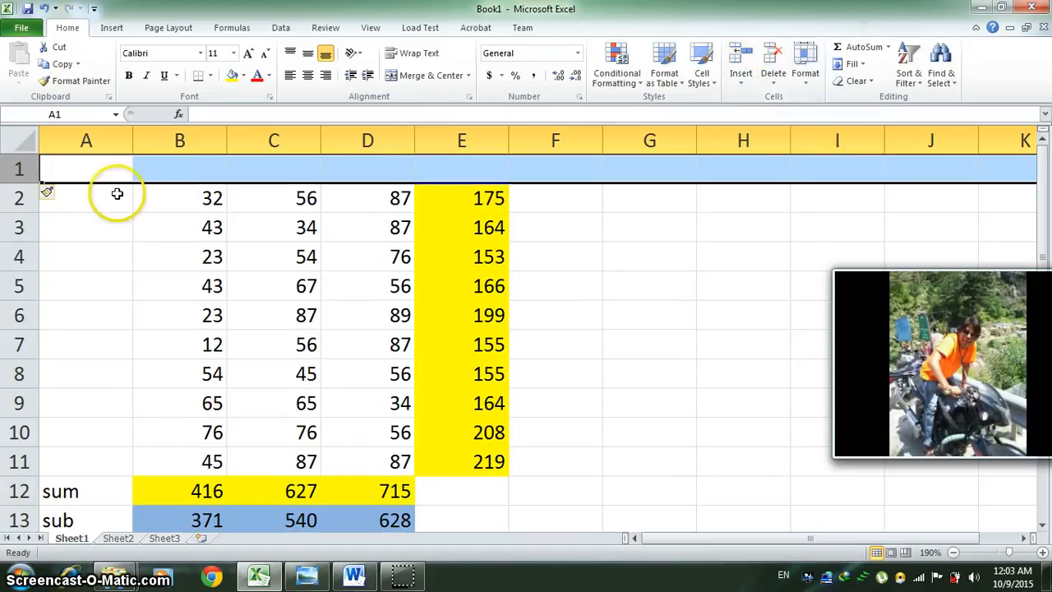
Step: Enter the column headings "sum" in E1 and "sub" in F1
{"action": "left_click", "coordinate": [556, 167]}
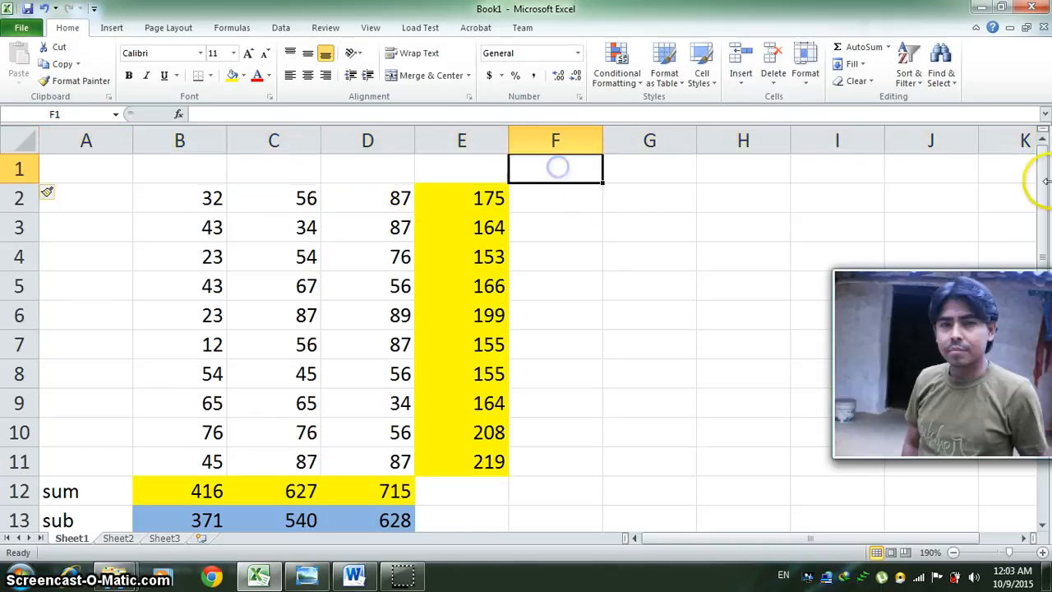
{"action": "left_click", "coordinate": [456, 167]}
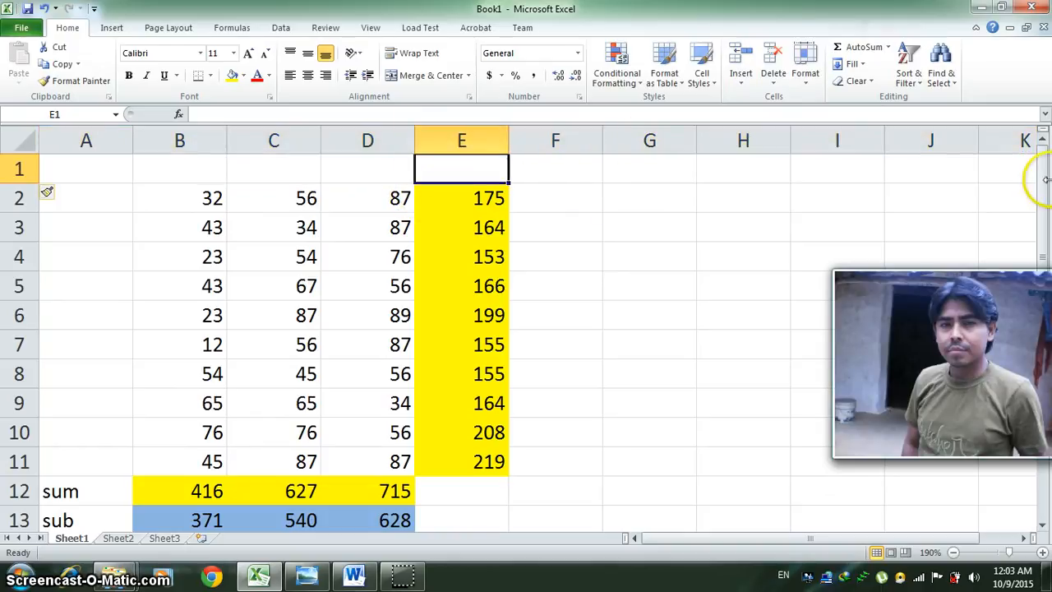
{"action": "type", "text": "sum"}
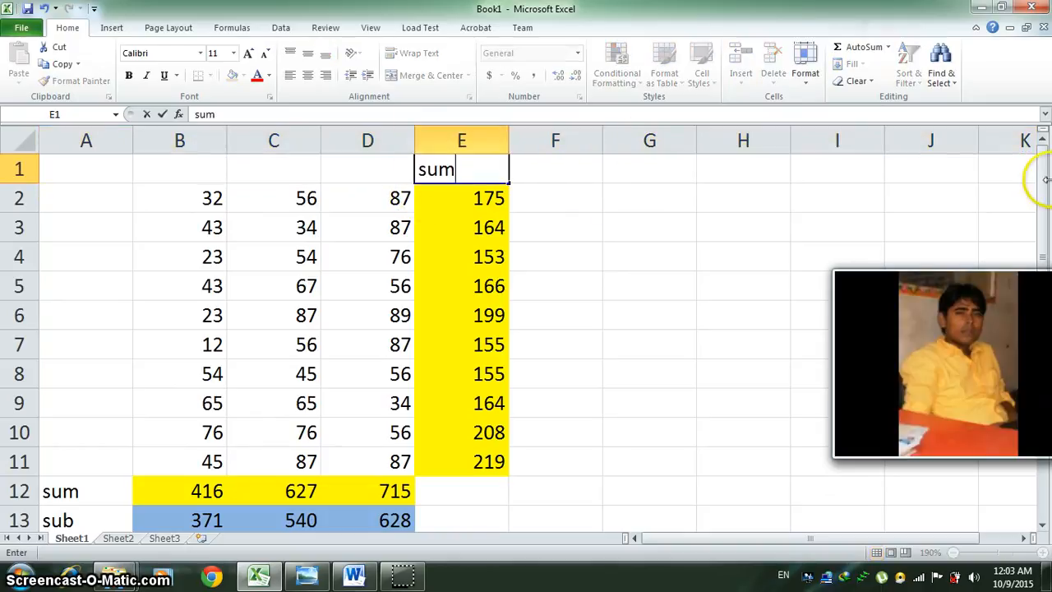
{"action": "key", "text": "Tab"}
{"action": "type", "text": "s"}
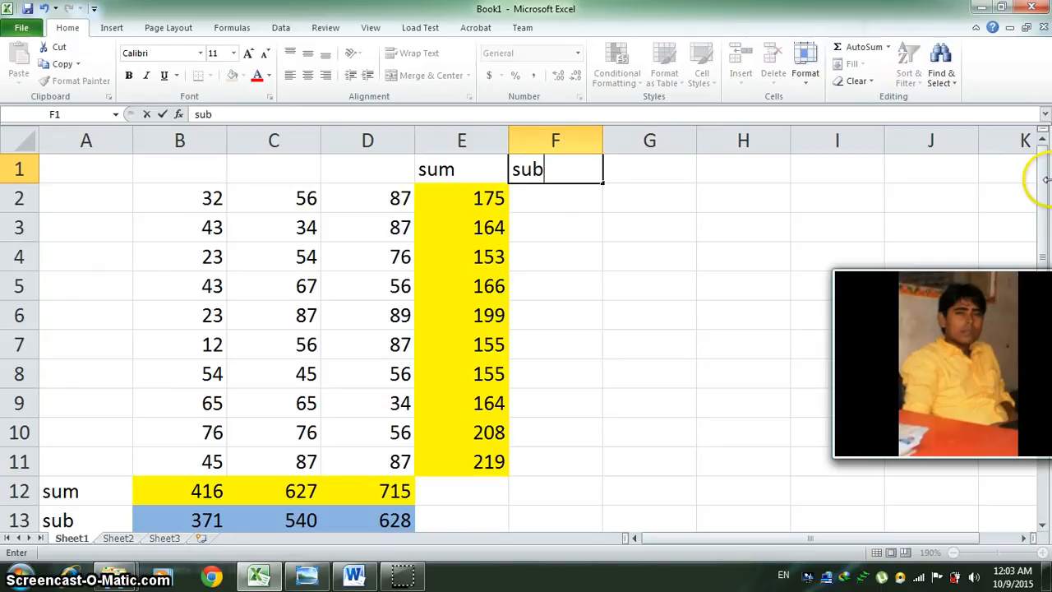
{"action": "type", "text": "ub"}
Step: Enter the subtraction formula =e2-d2 in cell F2
{"action": "left_click", "coordinate": [540, 200]}
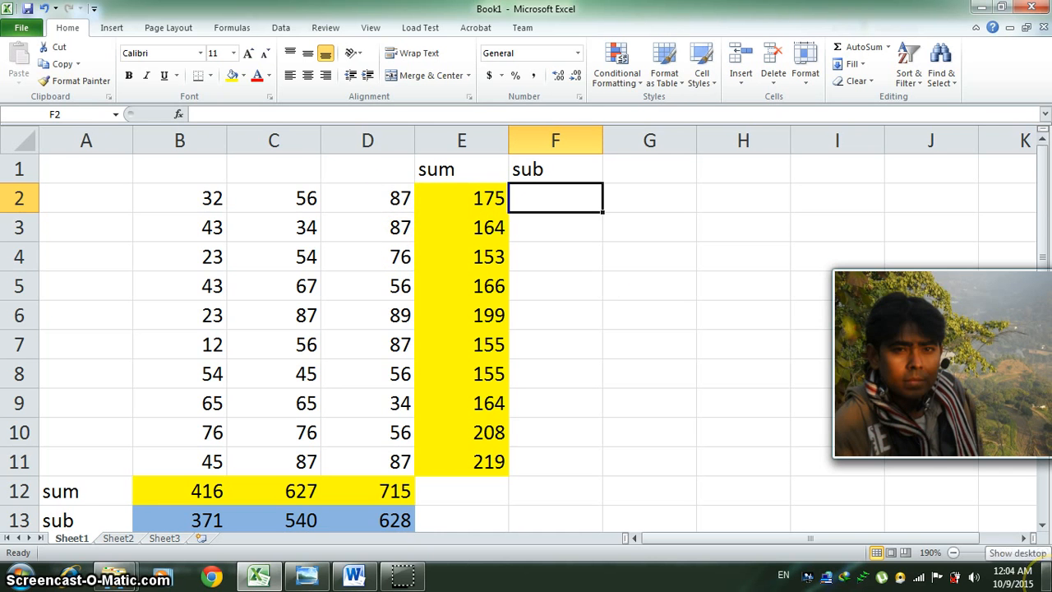
{"action": "left_click", "coordinate": [1045, 579]}
{"action": "left_click", "coordinate": [1045, 579]}
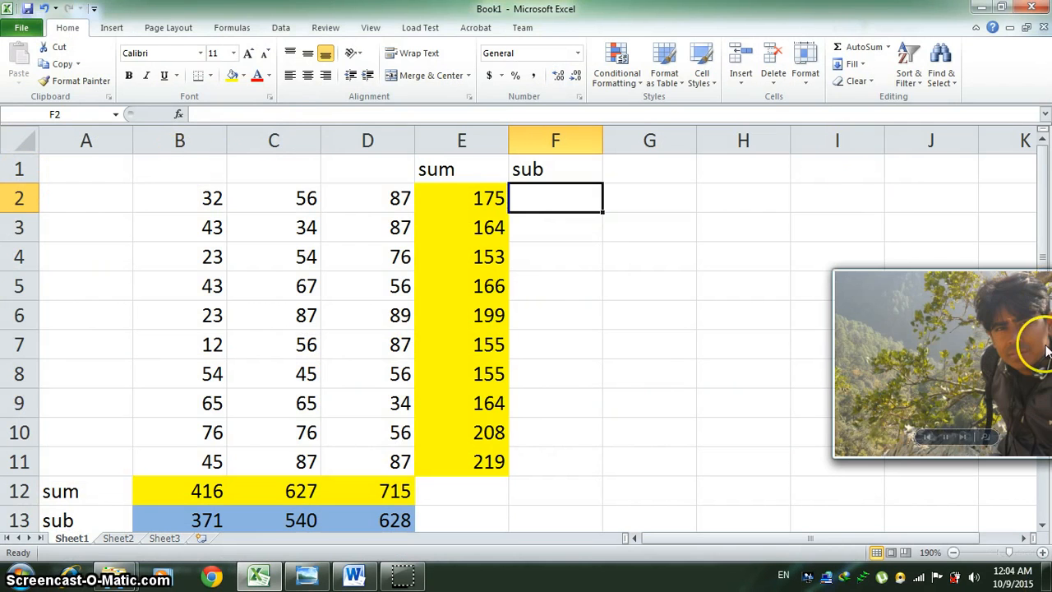
{"action": "type", "text": "=su"}
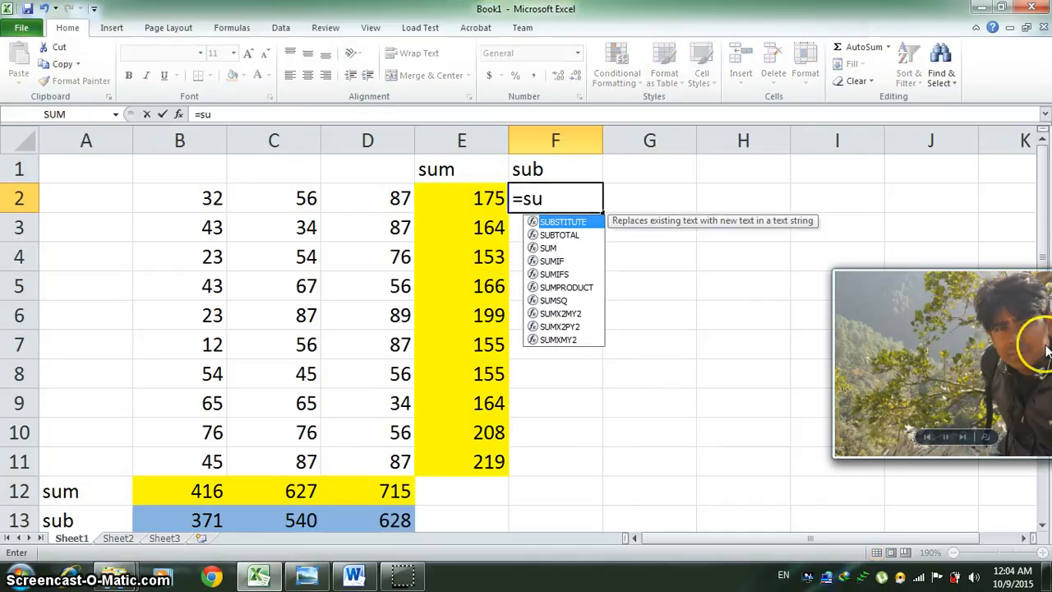
{"action": "key", "text": "BackSpace"}
{"action": "key", "text": "BackSpace"}
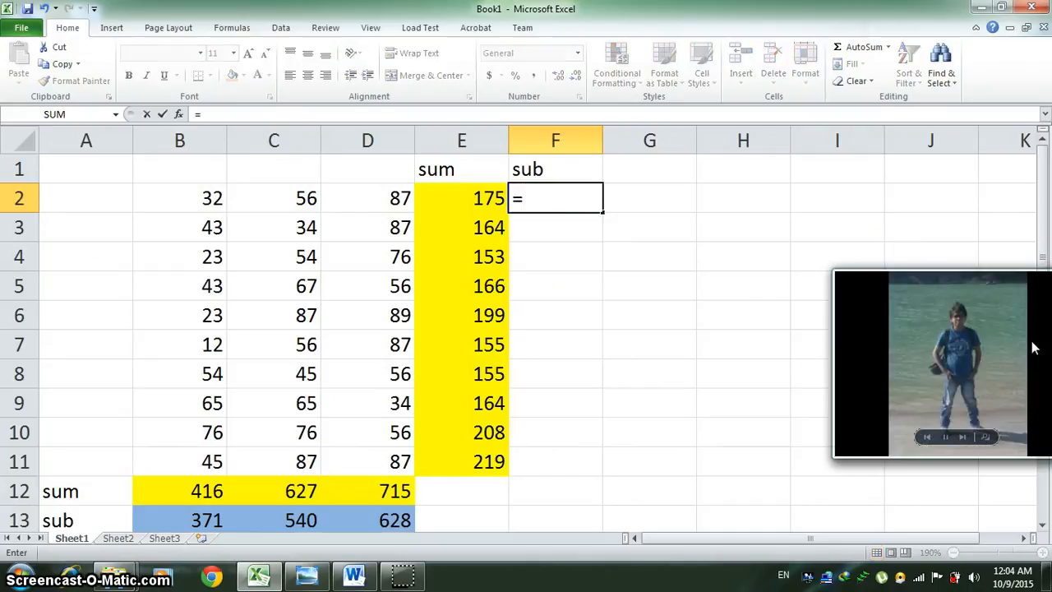
{"action": "type", "text": "e2"}
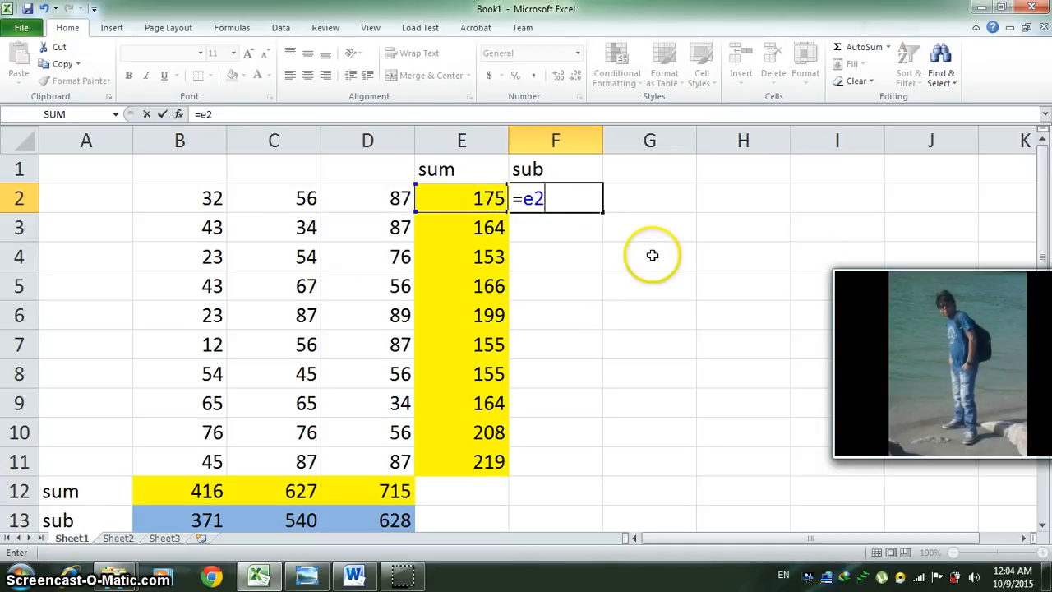
{"action": "type", "text": "-"}
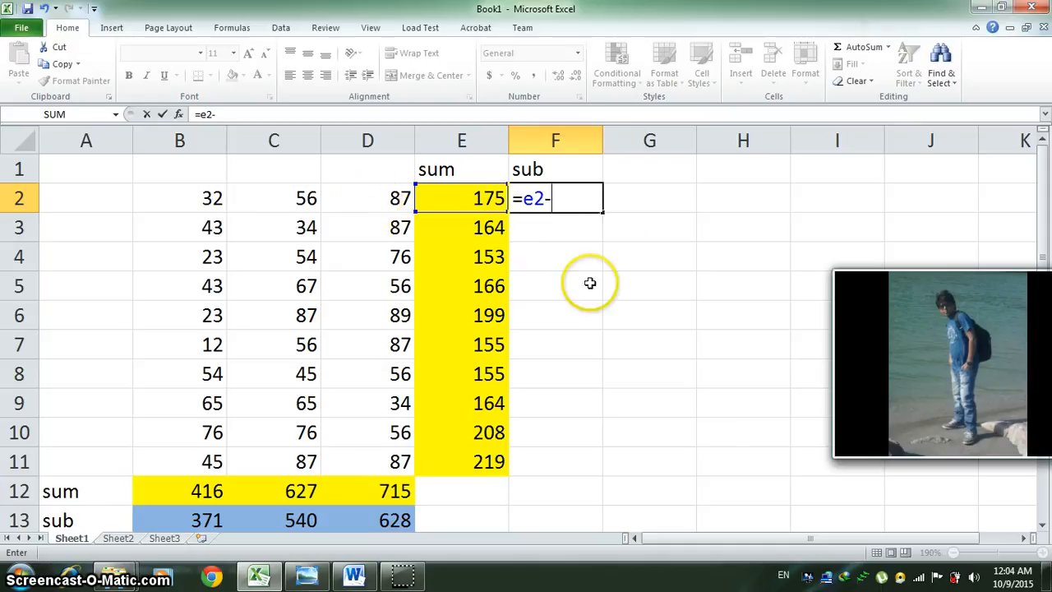
{"action": "type", "text": "d2"}
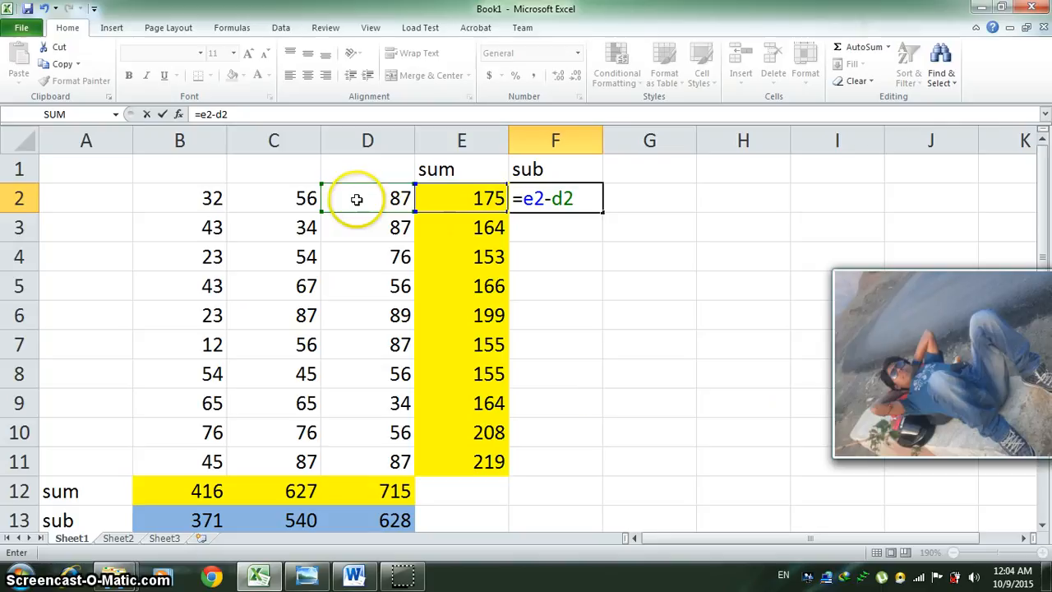
{"action": "mouse_move", "coordinate": [1040, 580]}
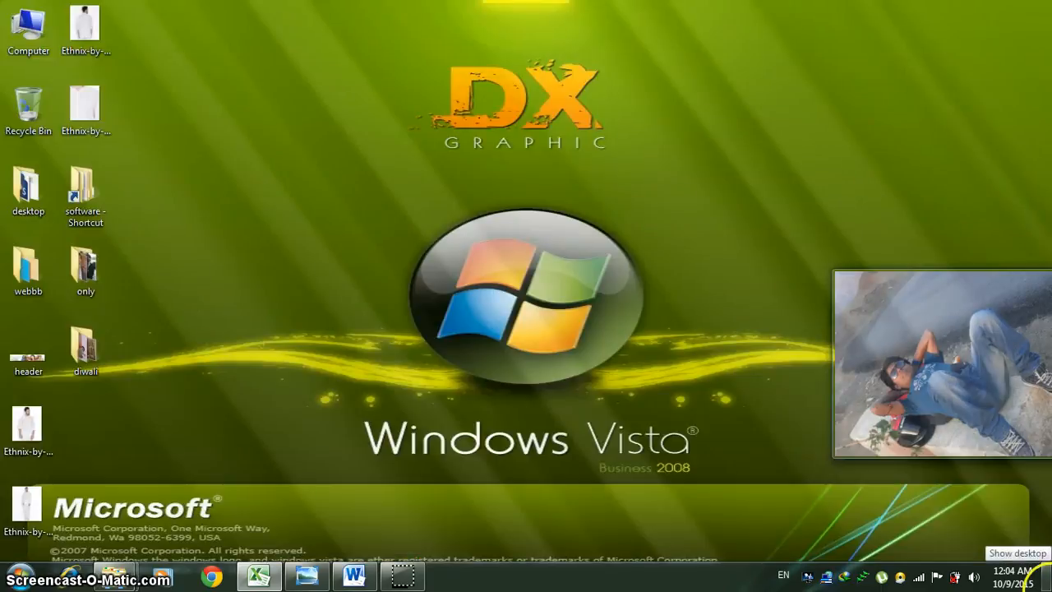
{"action": "key", "text": "Return"}
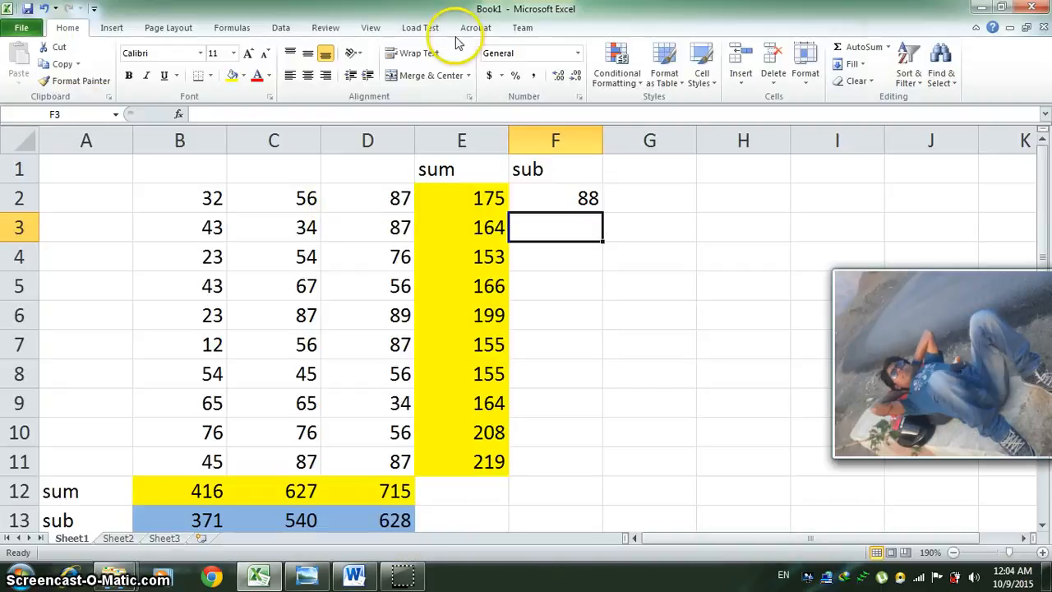
Step: Copy the subtraction formula from F2 down through F11
{"action": "left_click", "coordinate": [558, 192]}
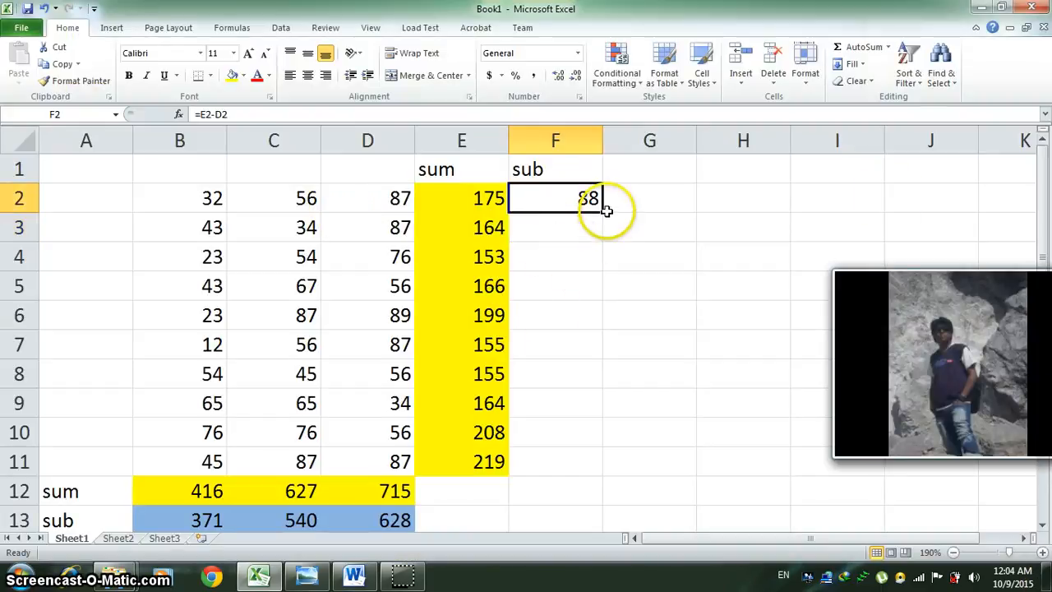
{"action": "left_click_drag", "start_coordinate": [602, 215], "coordinate": [596, 329]}
{"action": "left_click", "coordinate": [559, 395]}
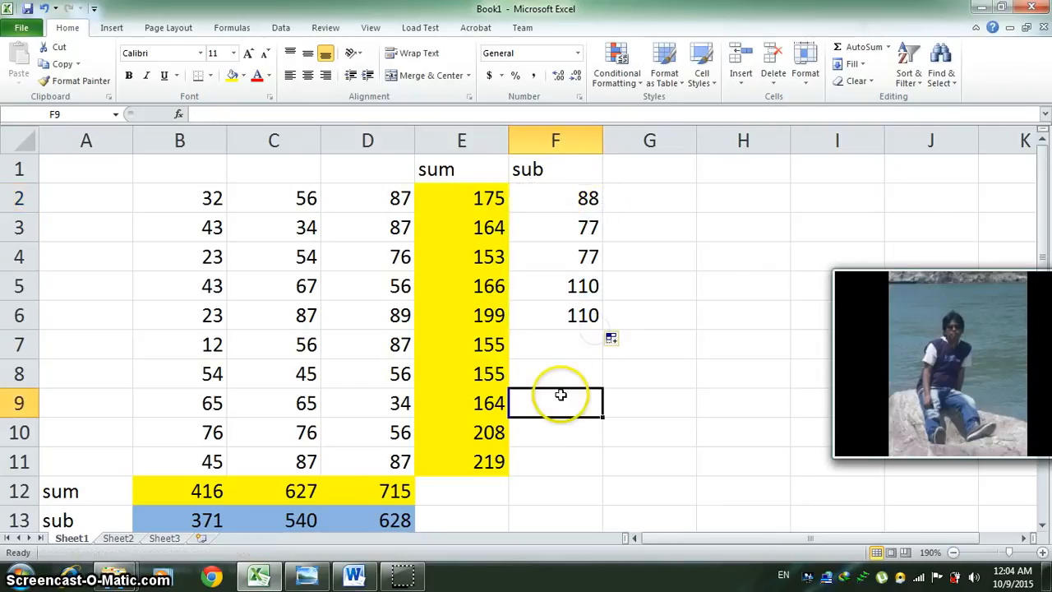
{"action": "left_click_drag", "start_coordinate": [575, 192], "coordinate": [550, 461]}
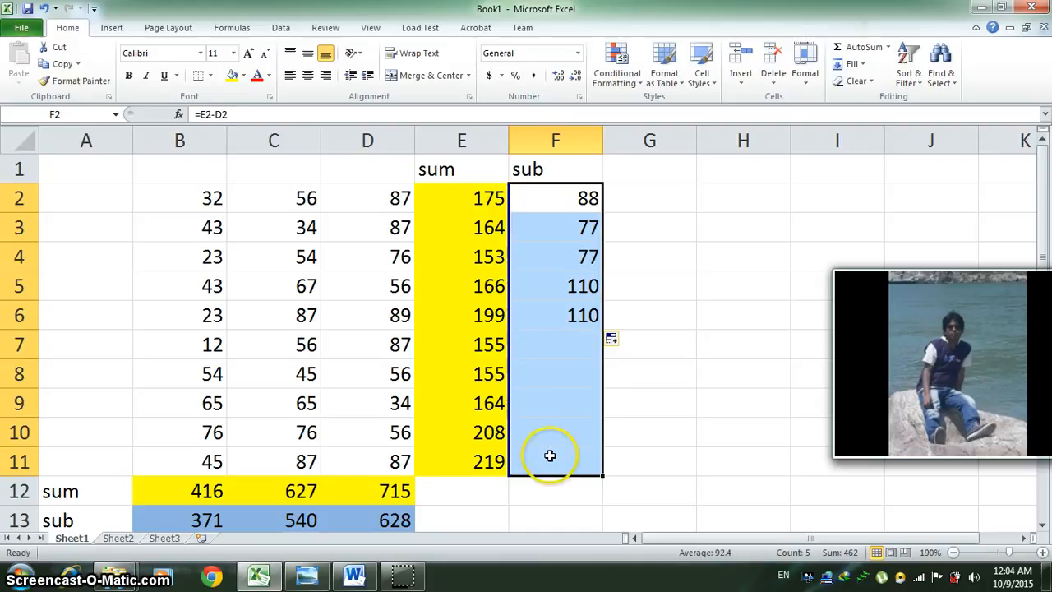
{"action": "key", "text": "ctrl+d"}
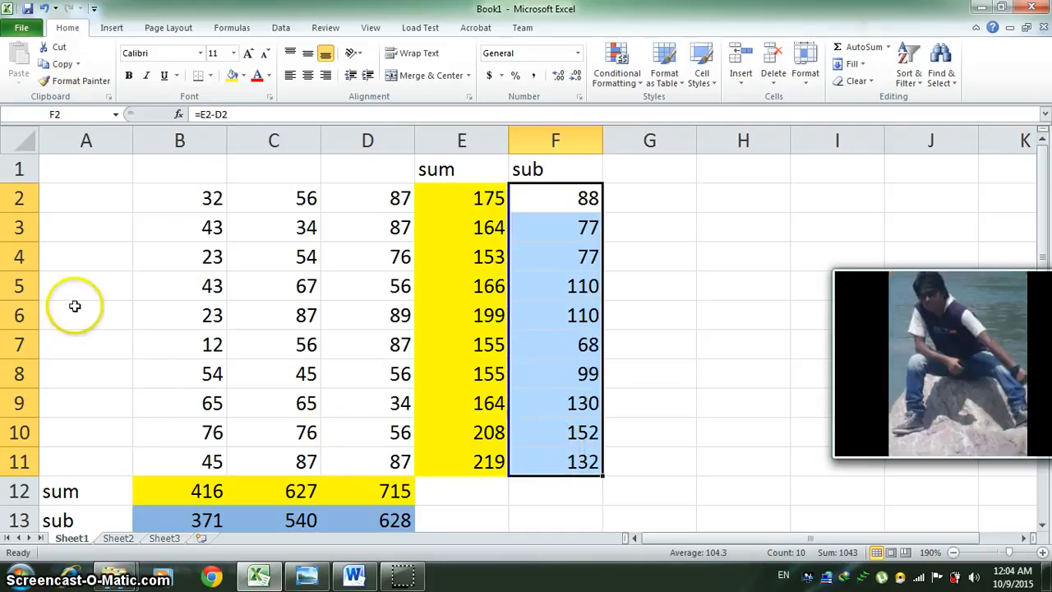
{"action": "scroll", "coordinate": [338, 503], "scroll_direction": "down", "scroll_amount": 2}
{"action": "scroll", "coordinate": [338, 503], "scroll_direction": "up", "scroll_amount": 2}
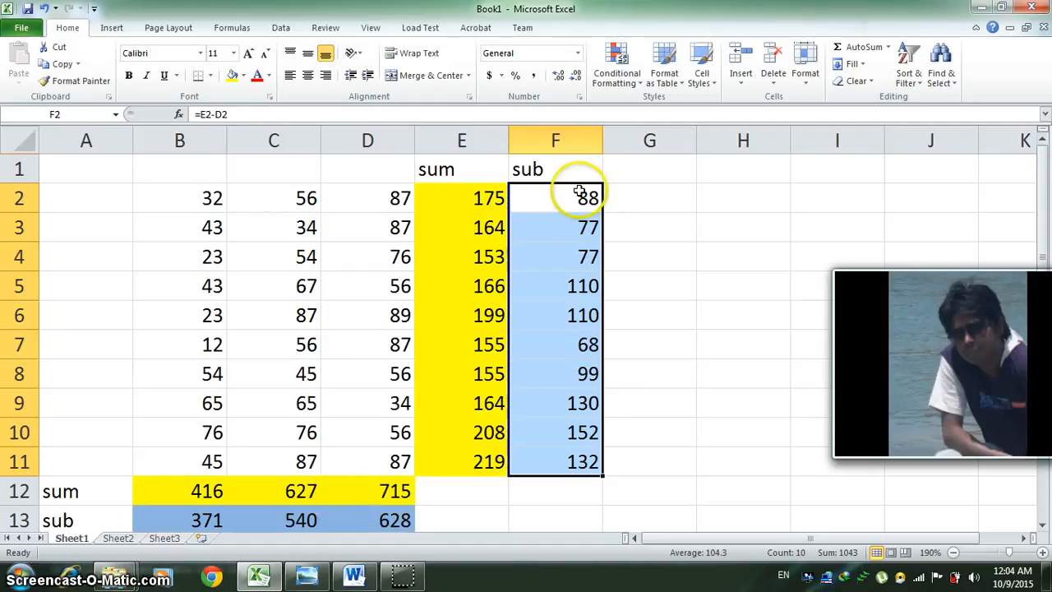
{"action": "left_click_drag", "start_coordinate": [580, 191], "coordinate": [568, 486]}
{"action": "left_click", "coordinate": [247, 376]}
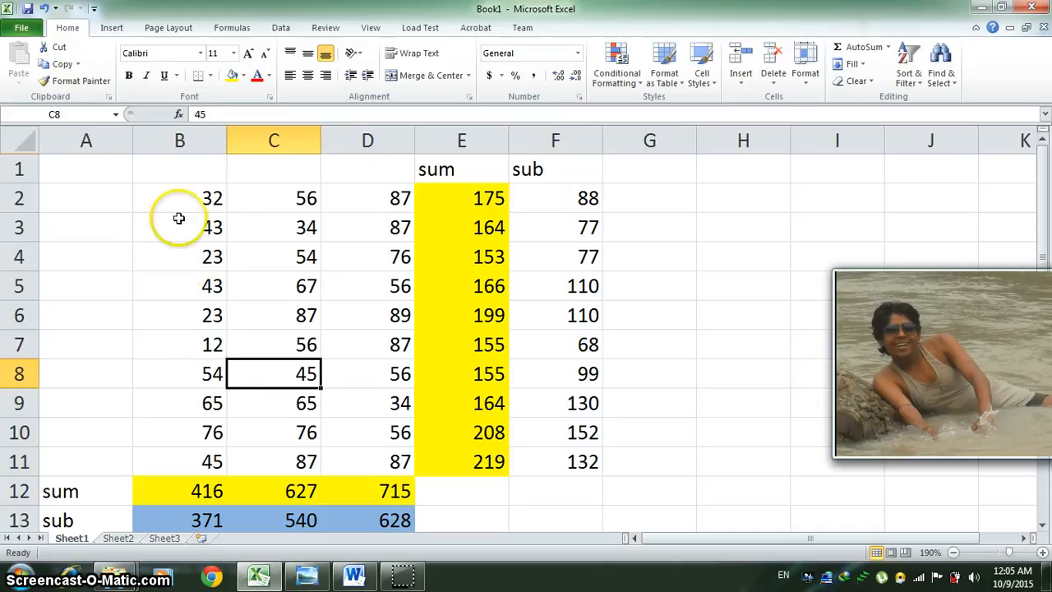
Step: Autofit the widths of columns B through F to their contents
{"action": "double_click", "coordinate": [225, 138]}
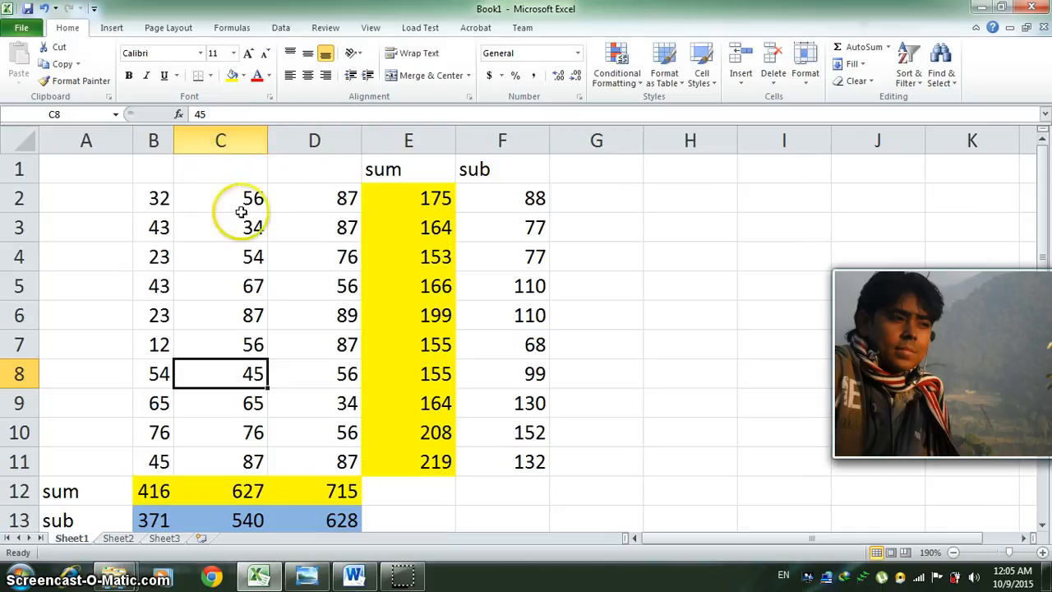
{"action": "double_click", "coordinate": [270, 138]}
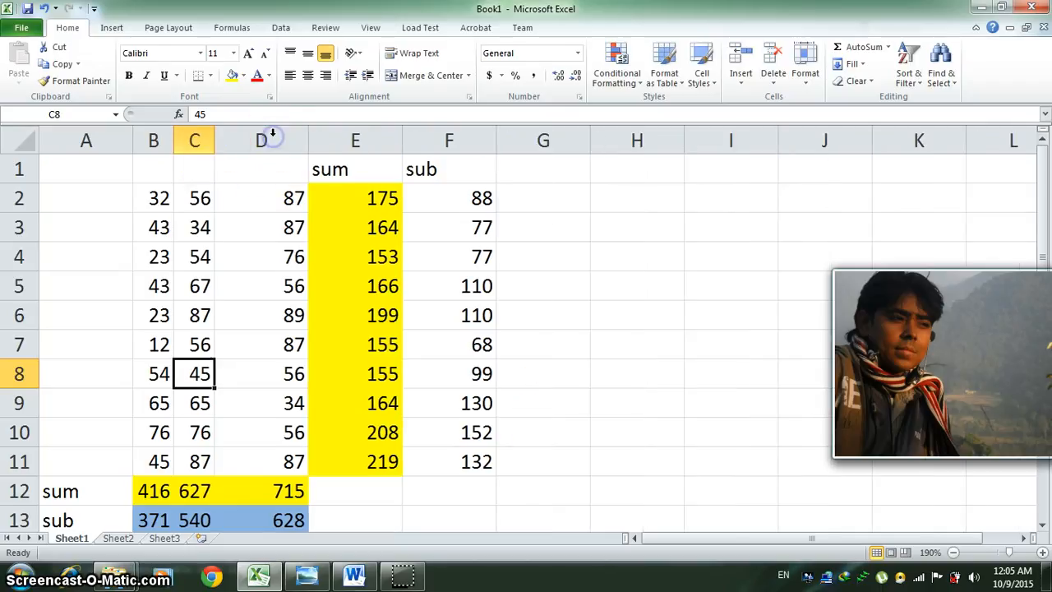
{"action": "double_click", "coordinate": [309, 136]}
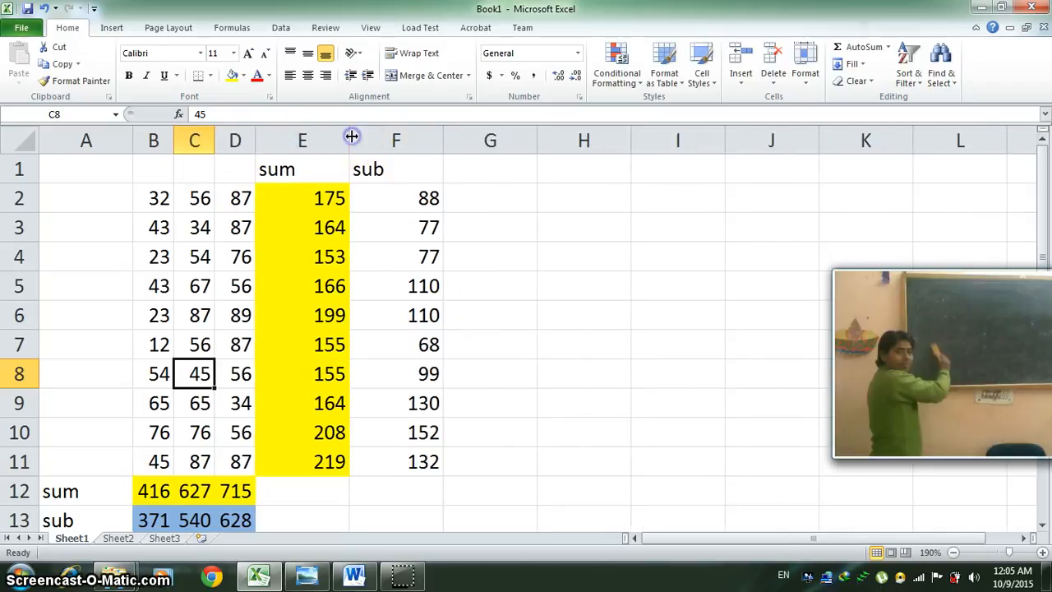
{"action": "double_click", "coordinate": [348, 137]}
{"action": "double_click", "coordinate": [399, 143]}
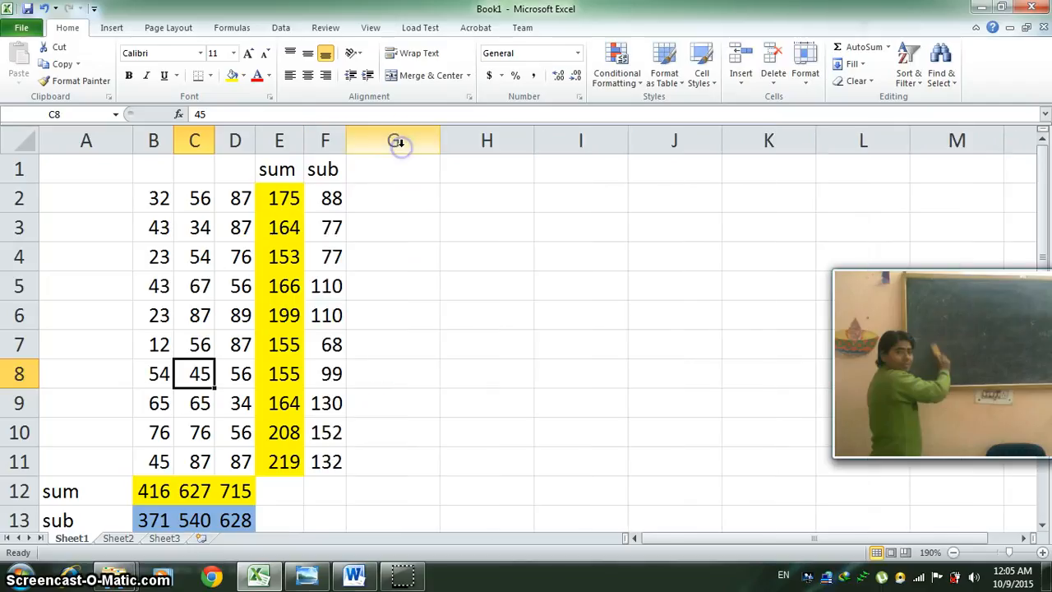
Step: Fill cells F2:F11 with the same light blue theme colour as the "sub" row
{"action": "left_click", "coordinate": [337, 198]}
{"action": "left_click_drag", "start_coordinate": [340, 244], "coordinate": [333, 460]}
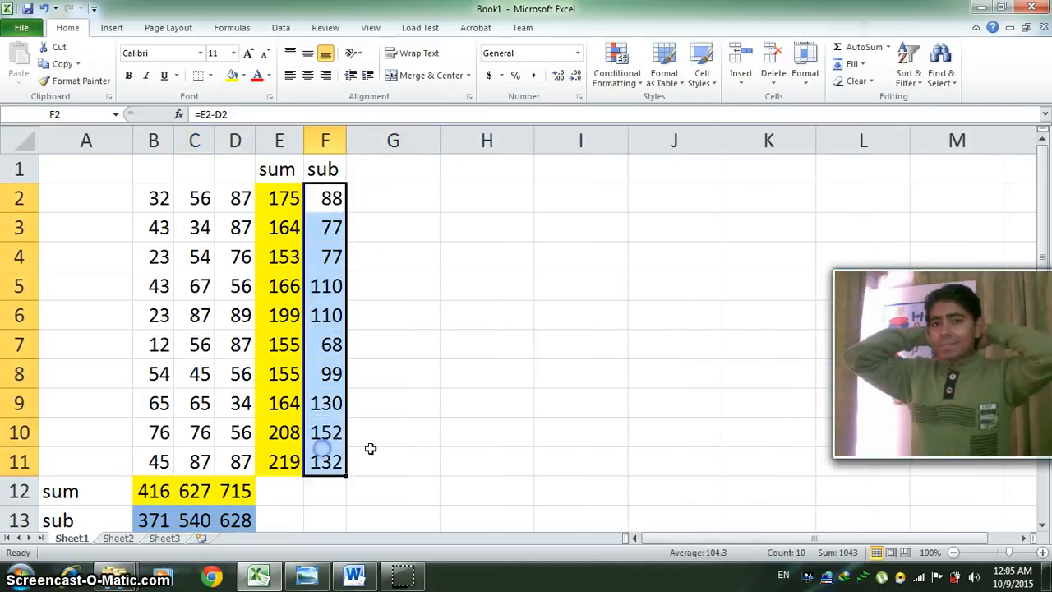
{"action": "left_click", "coordinate": [244, 75]}
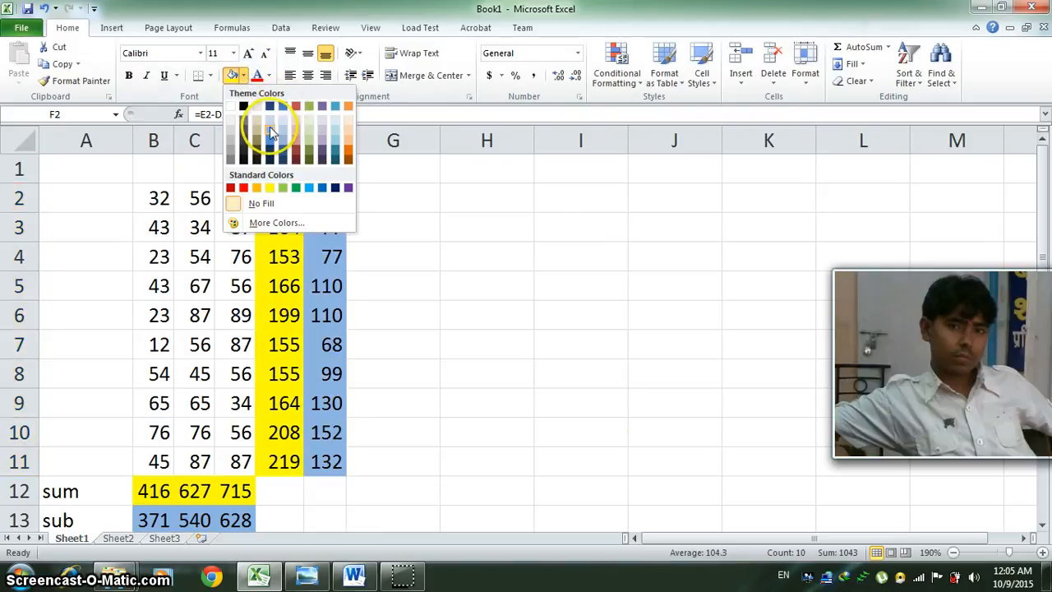
{"action": "left_click", "coordinate": [269, 127]}
{"action": "left_click", "coordinate": [458, 308]}
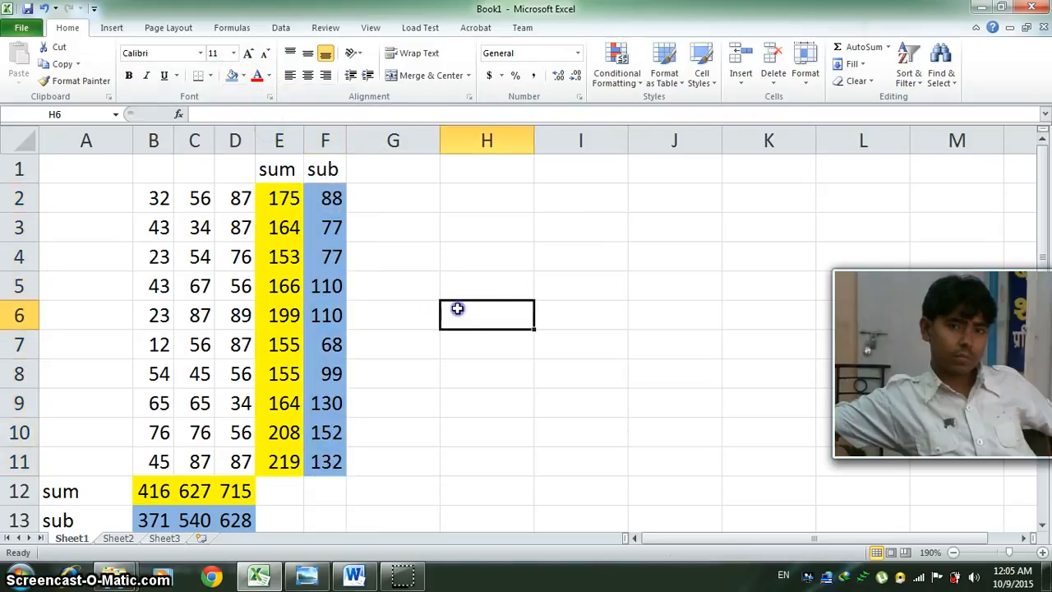
Step: Autofit the width of column A to its contents
{"action": "scroll", "coordinate": [455, 309], "scroll_direction": "down", "scroll_amount": 1}
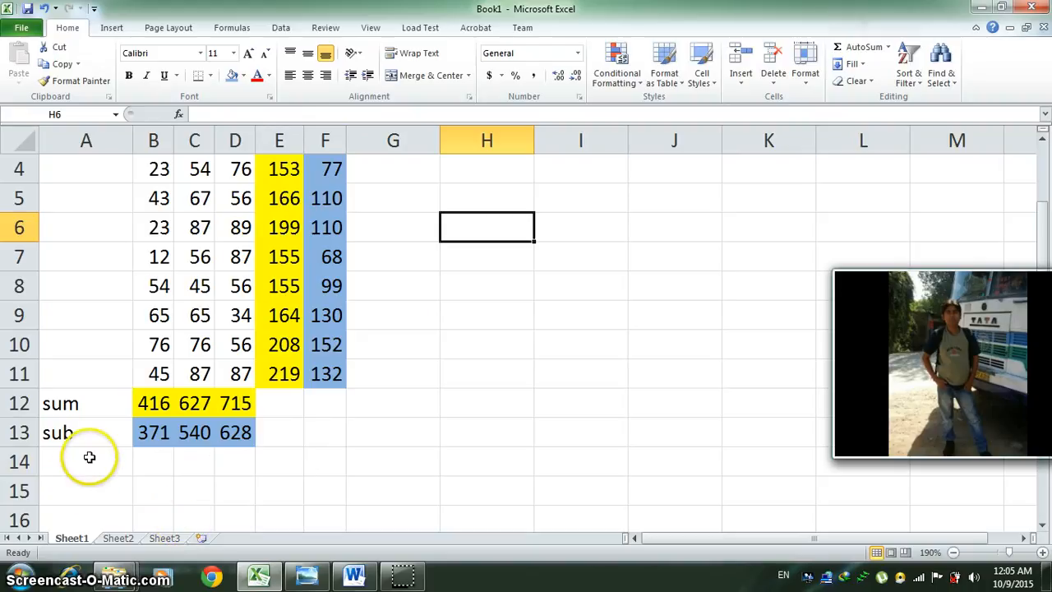
{"action": "scroll", "coordinate": [127, 364], "scroll_direction": "up", "scroll_amount": 1}
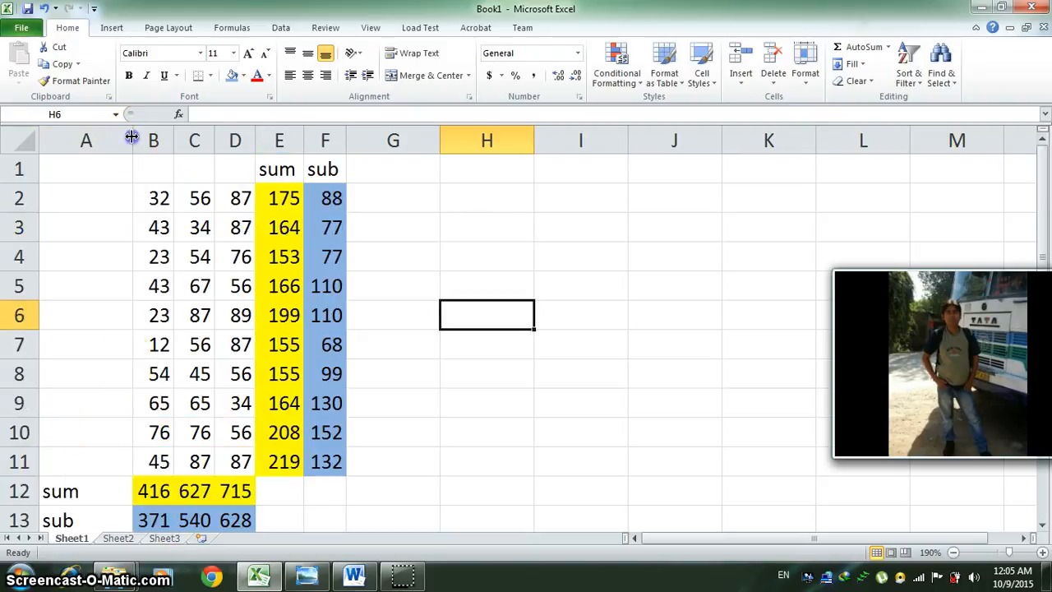
{"action": "double_click", "coordinate": [132, 141]}
Step: Add the row label "mul" in A14, directly below the "sub" label
{"action": "scroll", "coordinate": [187, 438], "scroll_direction": "down", "scroll_amount": 2}
{"action": "left_click", "coordinate": [72, 374]}
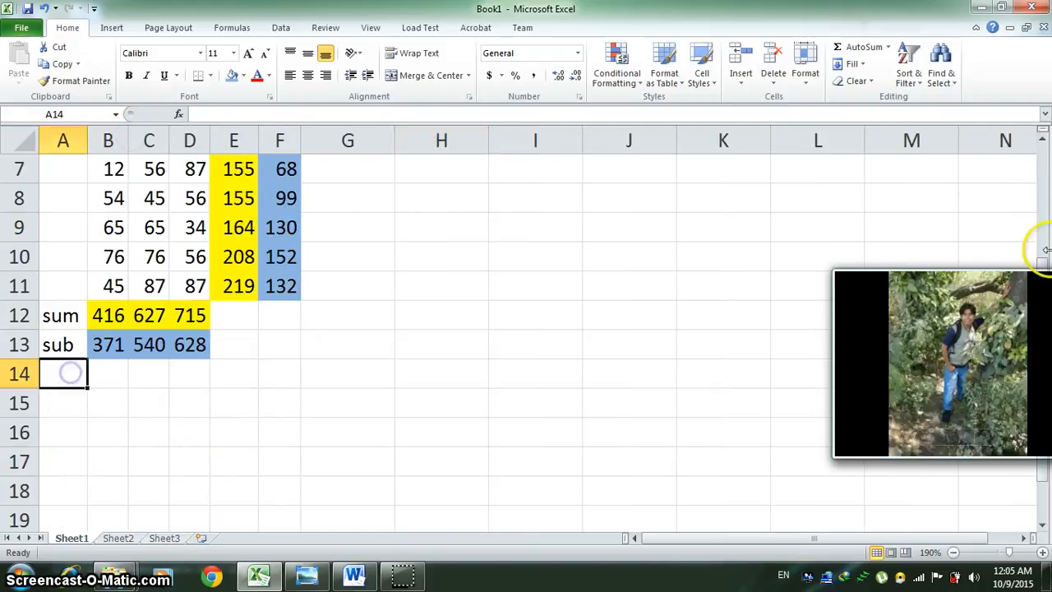
{"action": "type", "text": "m"}
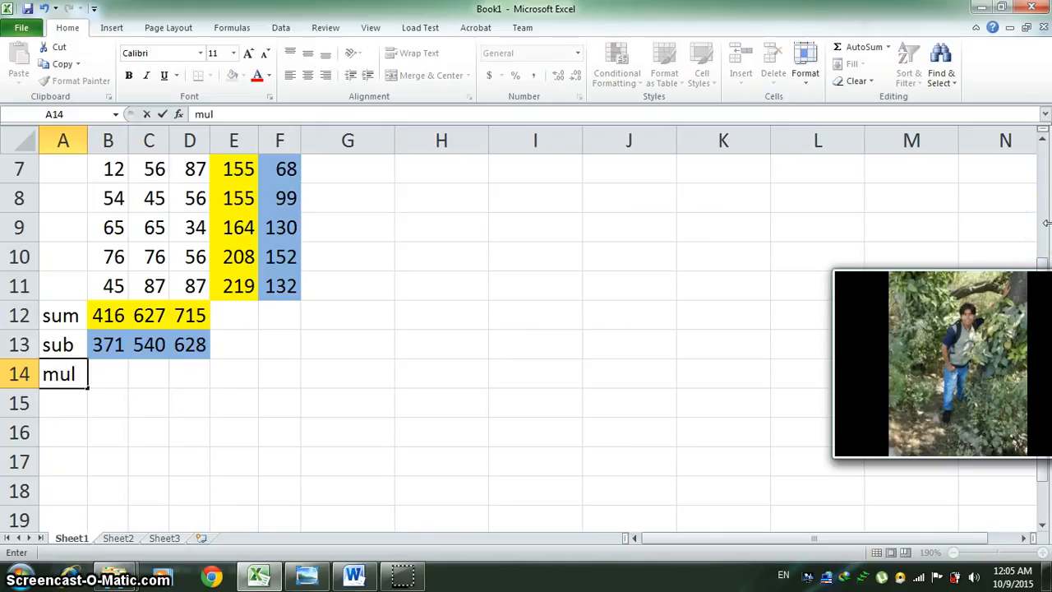
{"action": "type", "text": "ul"}
{"action": "key", "text": "Tab"}
{"action": "key", "text": "Up"}
{"action": "key", "text": "ctrl+Up"}
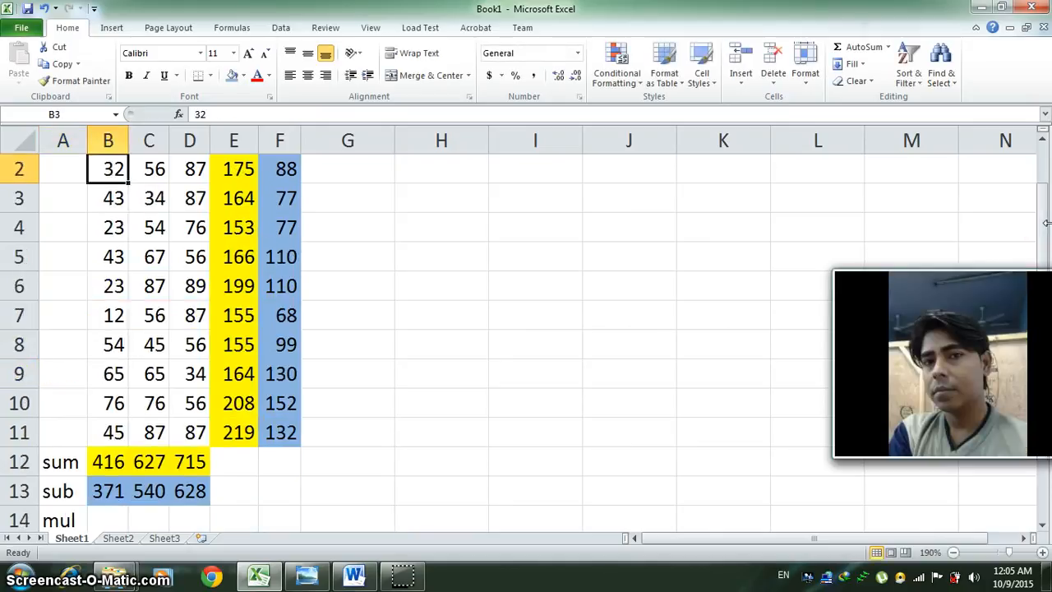
{"action": "key", "text": "Down"}
{"action": "key", "text": "Down"}
{"action": "key", "text": "Down"}
{"action": "key", "text": "Down"}
{"action": "key", "text": "Down"}
{"action": "key", "text": "Down"}
{"action": "key", "text": "Down"}
{"action": "key", "text": "Down"}
{"action": "key", "text": "Down"}
{"action": "key", "text": "Down"}
{"action": "key", "text": "Down"}
{"action": "key", "text": "Down"}
{"action": "key", "text": "Down"}
{"action": "key", "text": "Down"}
{"action": "key", "text": "Down"}
{"action": "key", "text": "Up"}
{"action": "key", "text": "Up"}
{"action": "key", "text": "Up"}
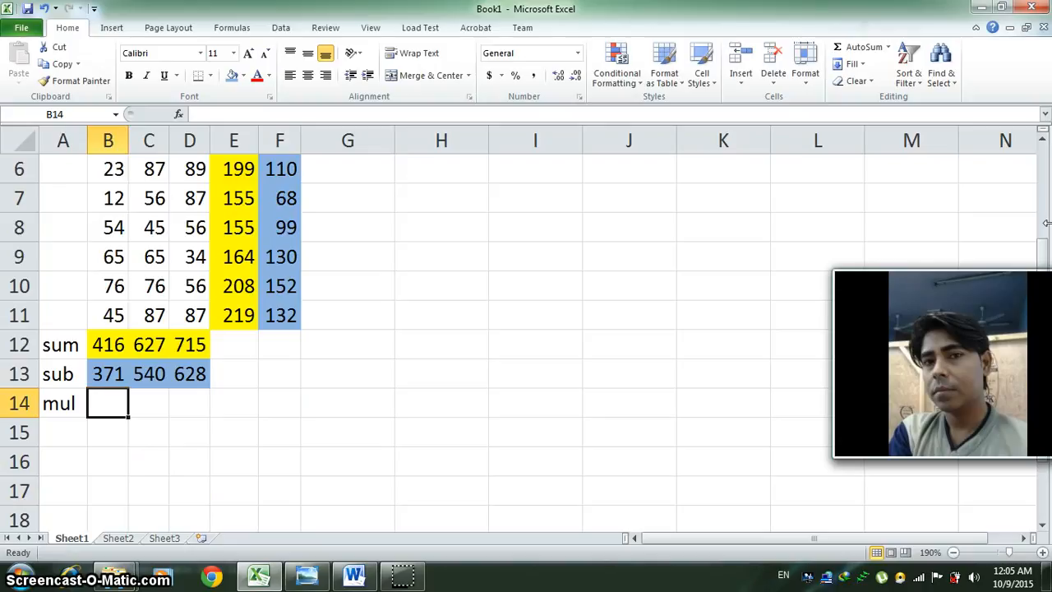
Step: Multiply the sub result by the sum result of column B in B14 with the formula =b13*b12
{"action": "left_click", "coordinate": [113, 374]}
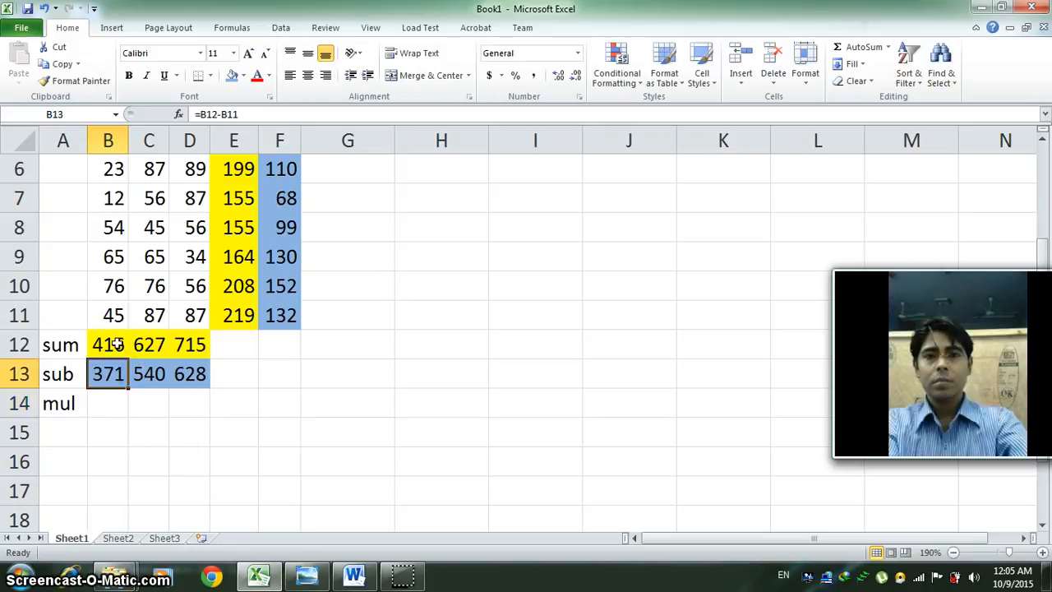
{"action": "left_click", "coordinate": [115, 344]}
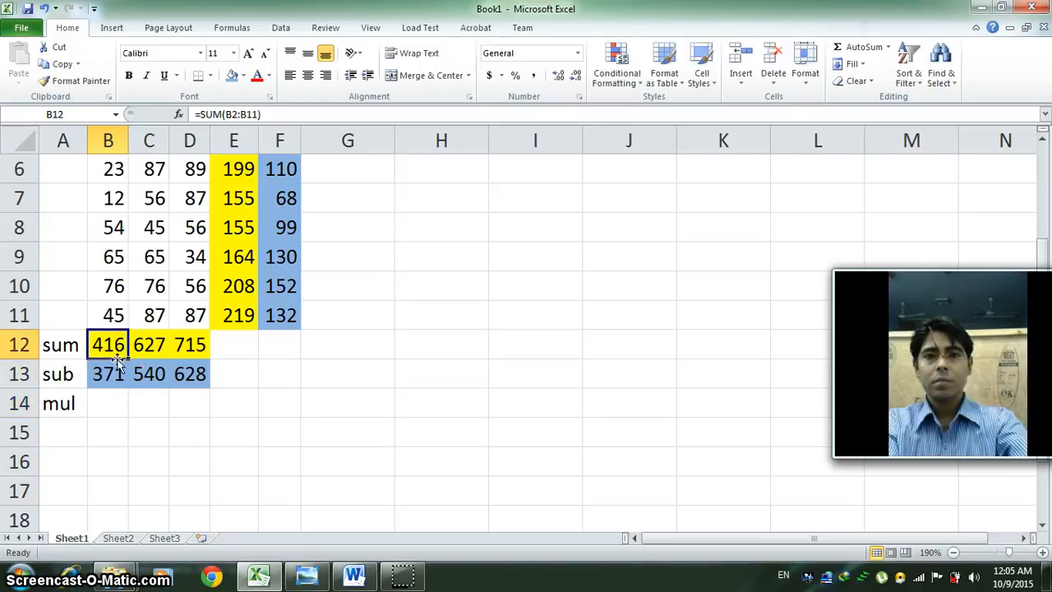
{"action": "left_click", "coordinate": [110, 374]}
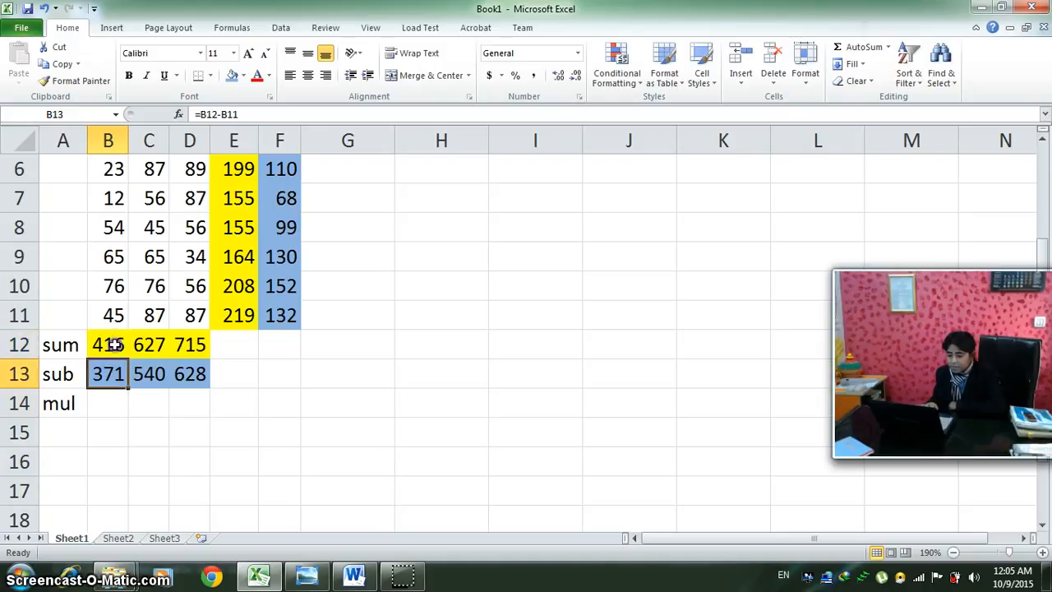
{"action": "left_click", "coordinate": [115, 345]}
{"action": "left_click", "coordinate": [112, 371]}
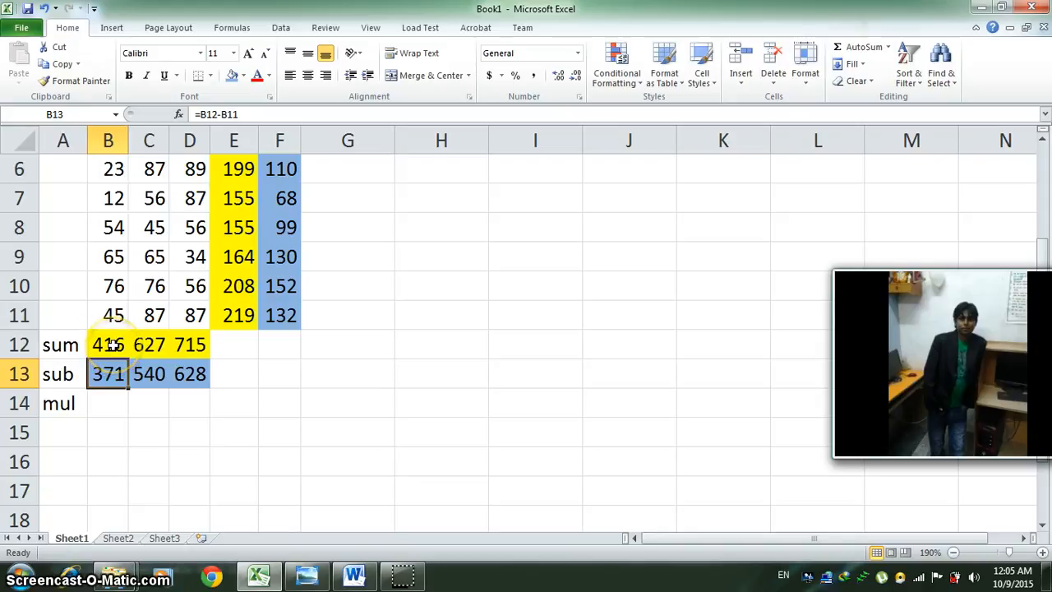
{"action": "left_click", "coordinate": [112, 345]}
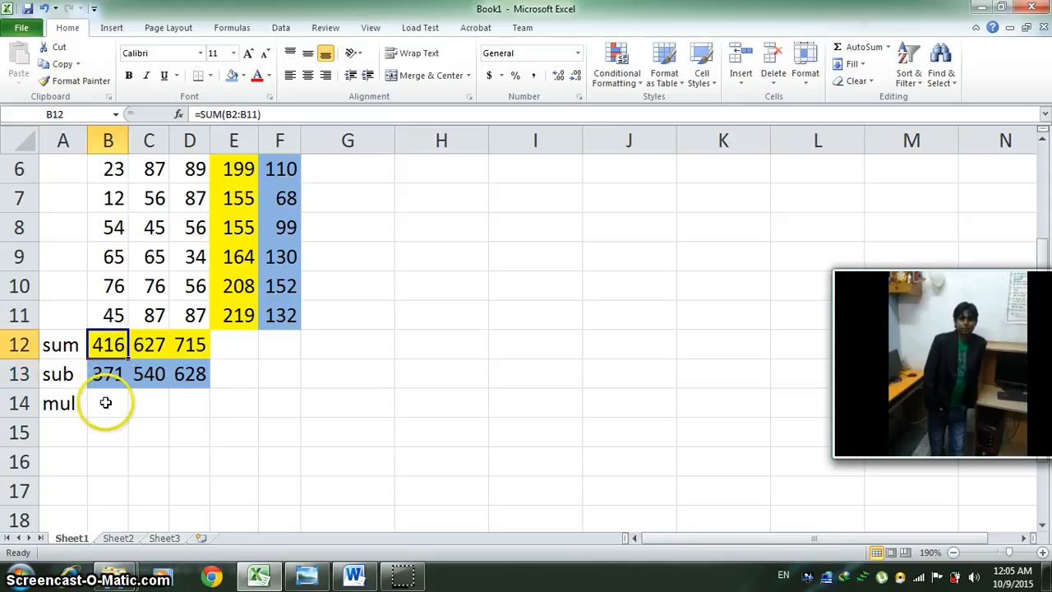
{"action": "left_click", "coordinate": [104, 401]}
{"action": "type", "text": "="}
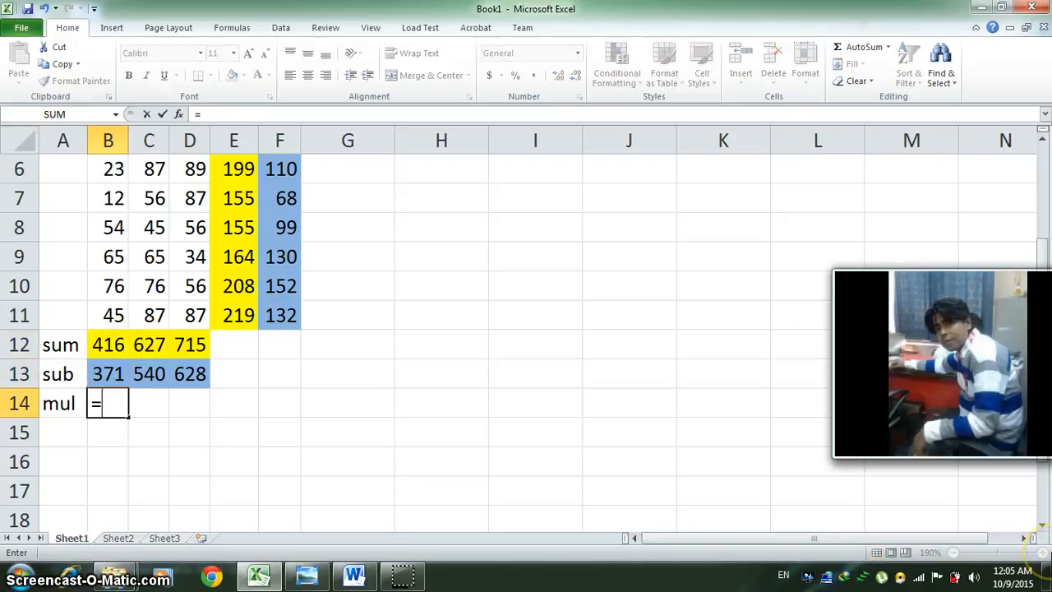
{"action": "type", "text": "b1"}
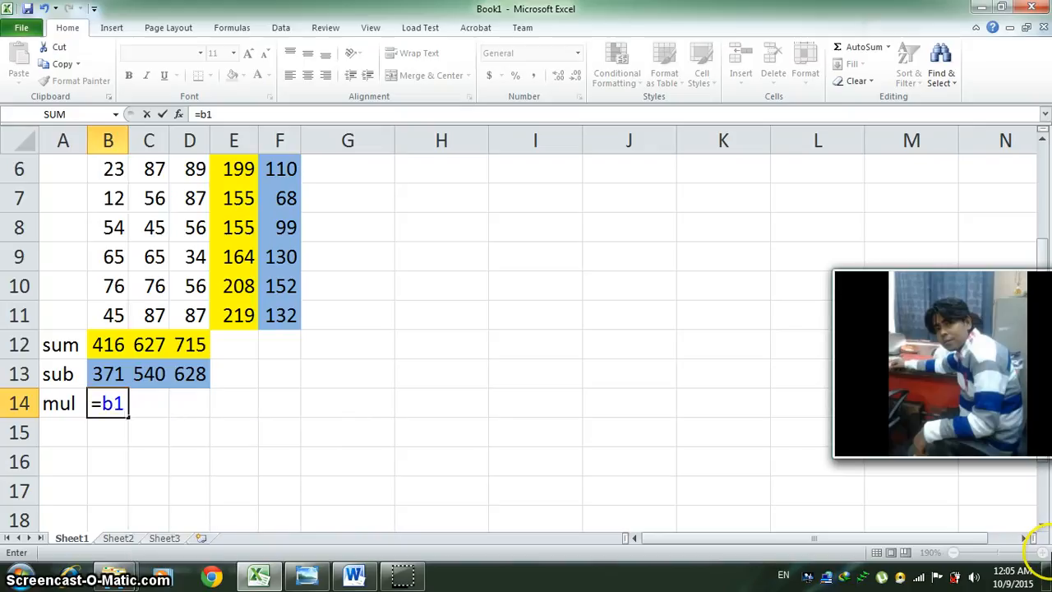
{"action": "type", "text": "3"}
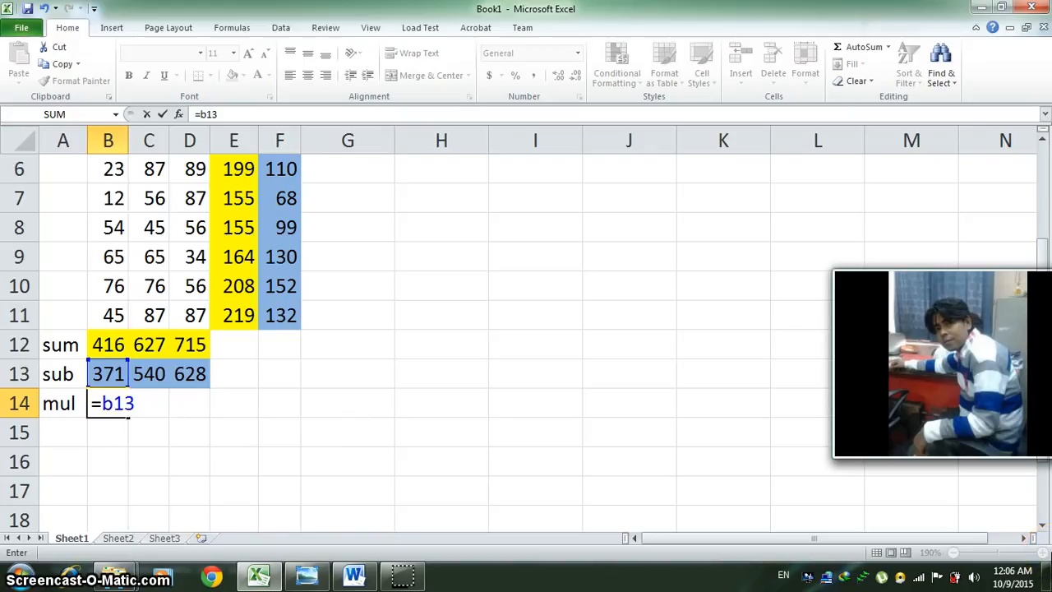
{"action": "type", "text": "*b12"}
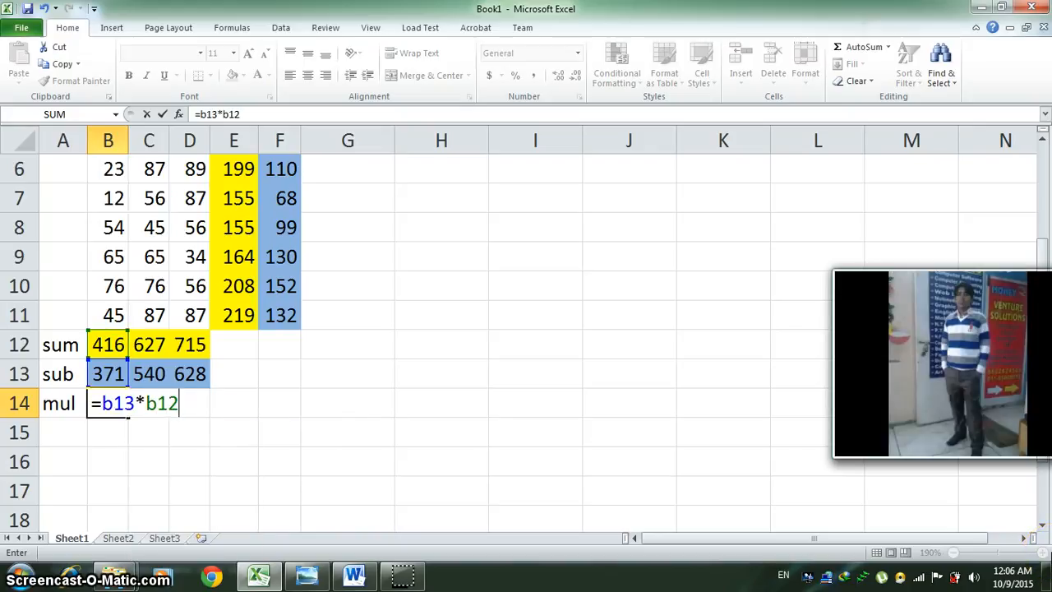
{"action": "key", "text": "Return"}
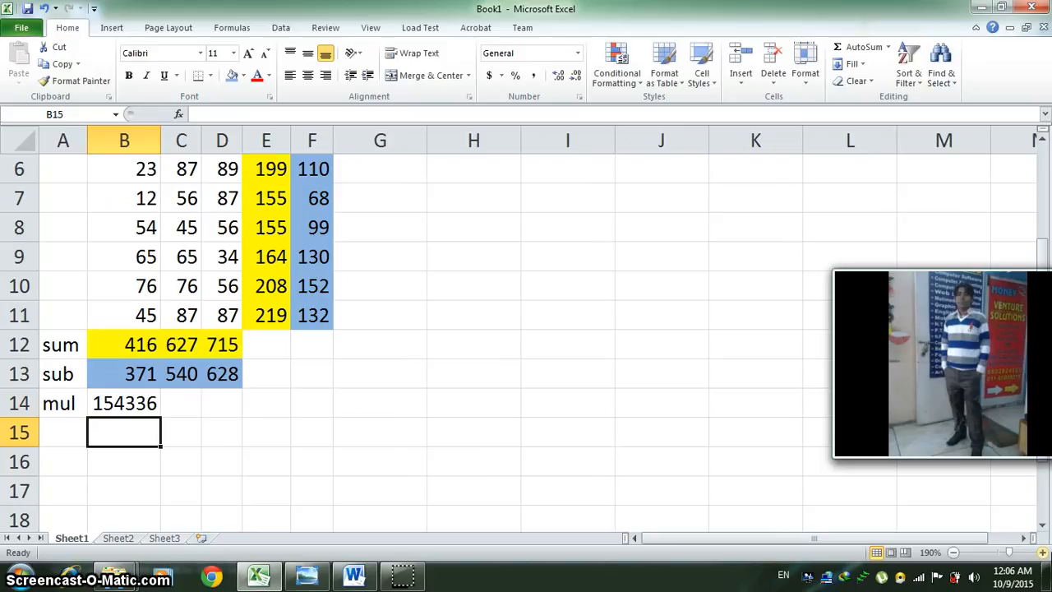
{"action": "left_click", "coordinate": [198, 403]}
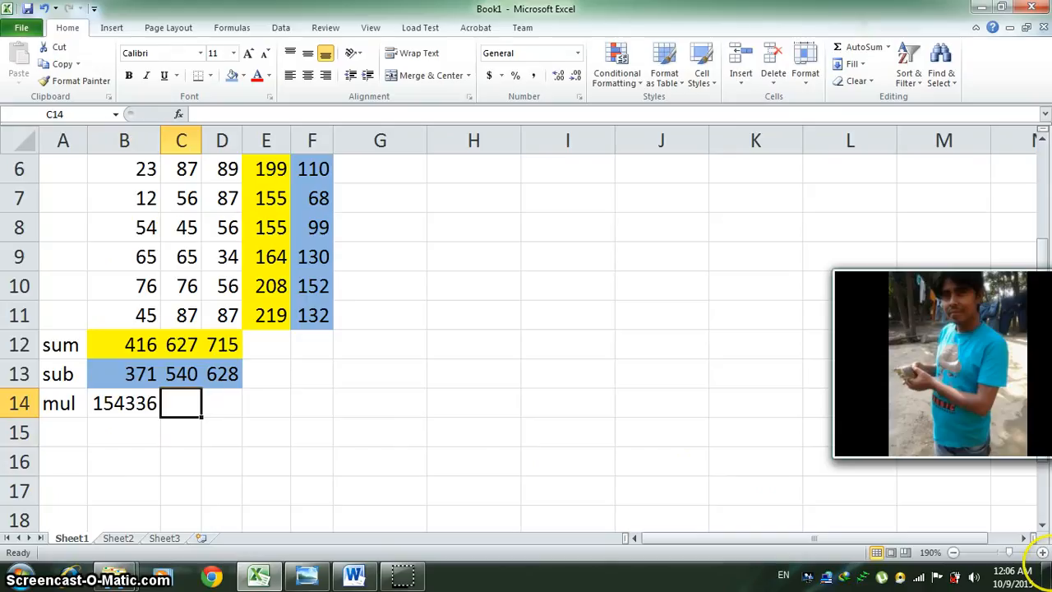
{"action": "type", "text": "=b"}
{"action": "left_click", "coordinate": [1048, 577]}
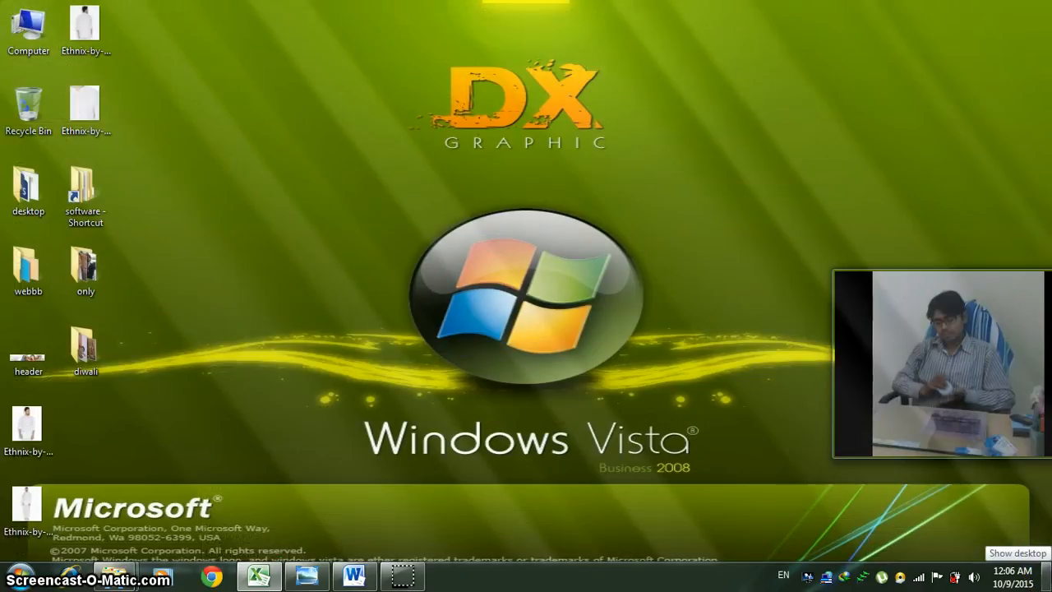
{"action": "left_click", "coordinate": [1048, 577]}
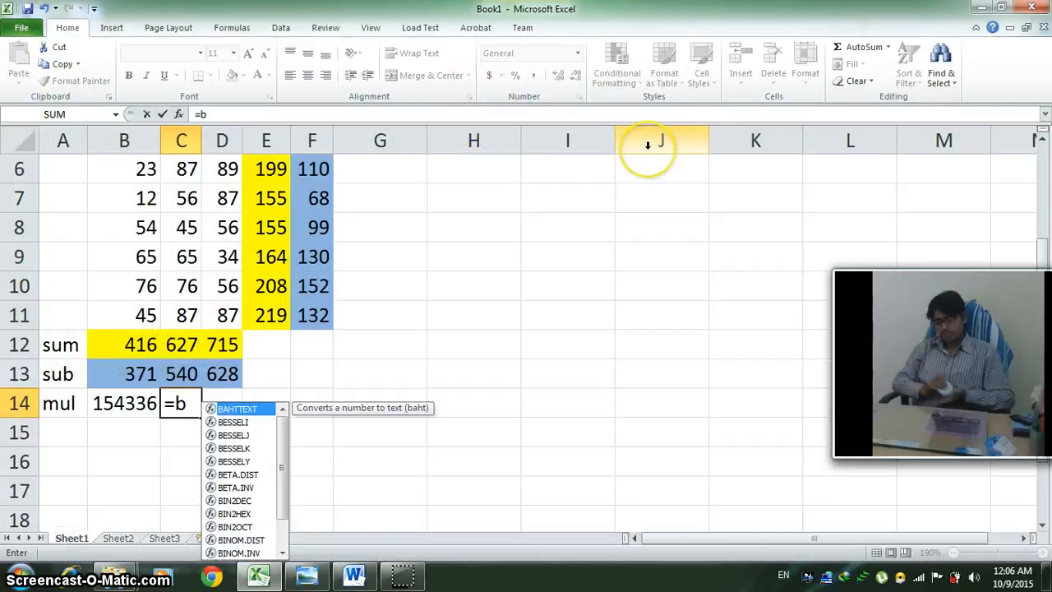
{"action": "type", "text": "12"}
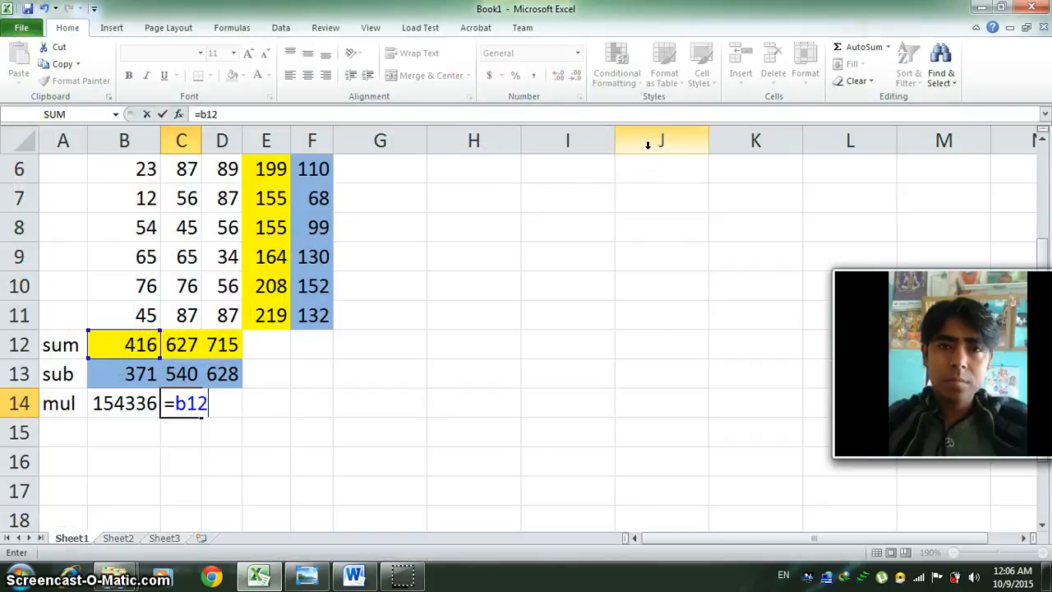
{"action": "type", "text": "*b"}
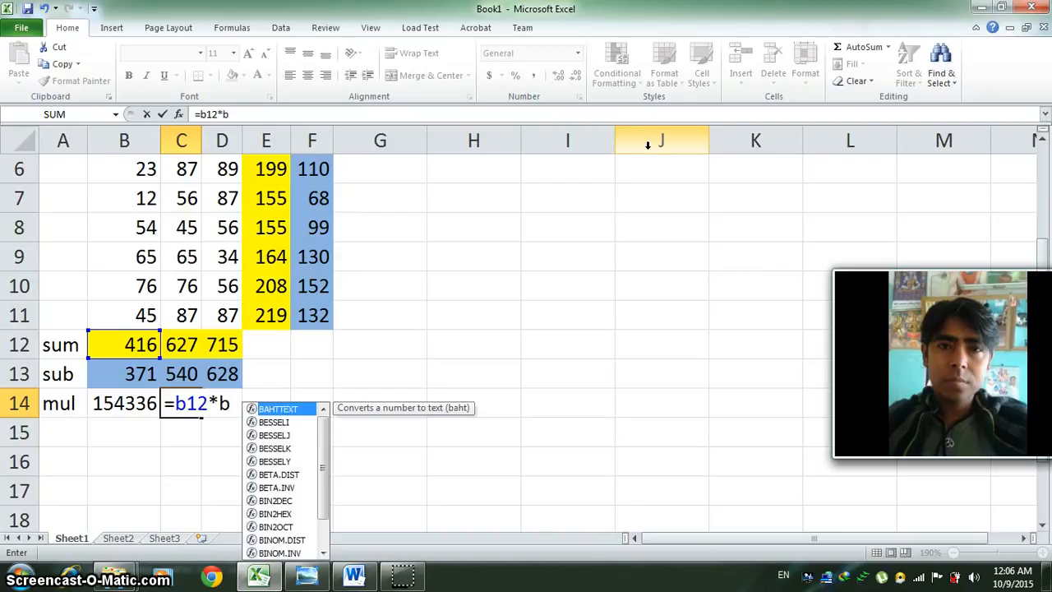
{"action": "type", "text": "1"}
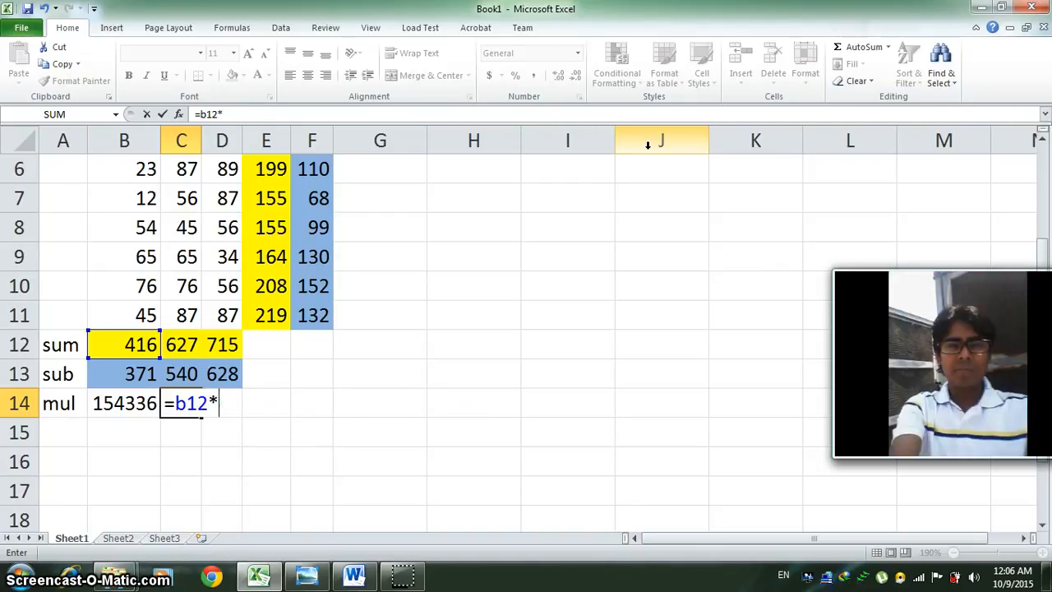
{"action": "key", "text": "BackSpace"}
{"action": "key", "text": "BackSpace"}
{"action": "type", "text": "3"}
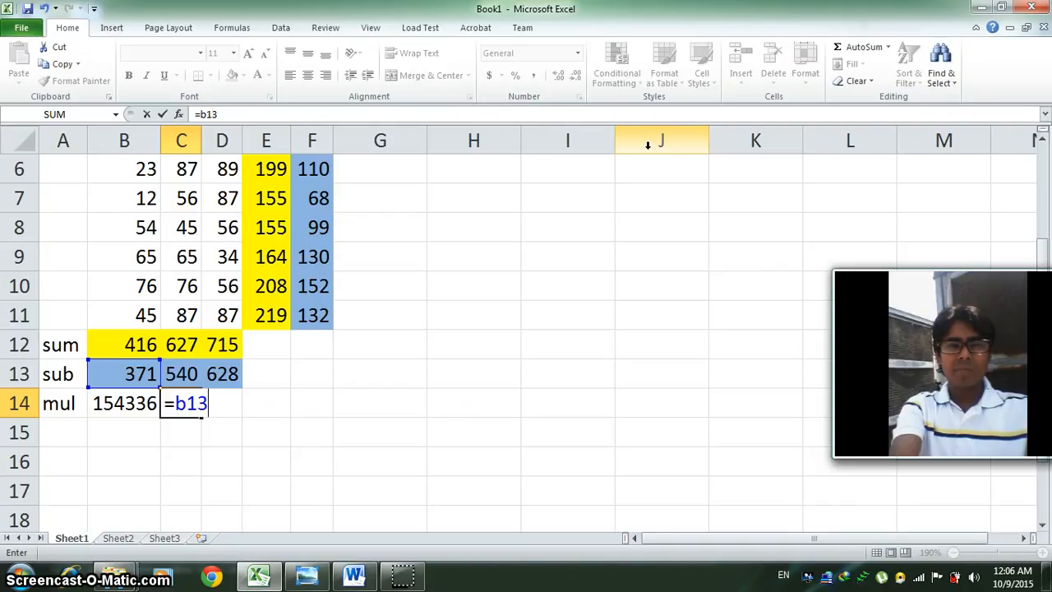
{"action": "type", "text": "*b12"}
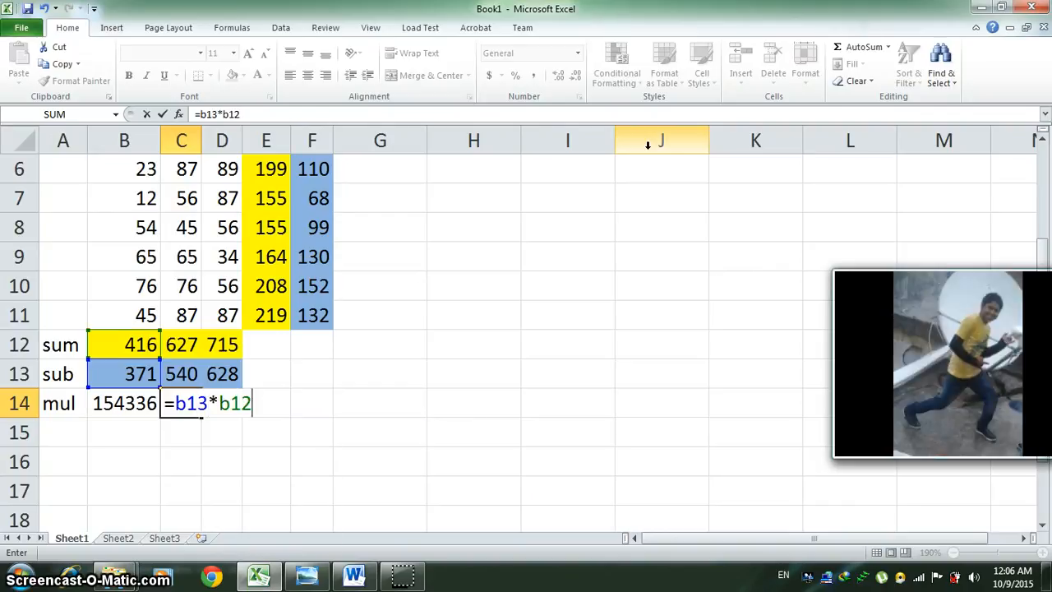
{"action": "key", "text": "BackSpace"}
{"action": "key", "text": "BackSpace"}
{"action": "key", "text": "BackSpace"}
{"action": "key", "text": "BackSpace"}
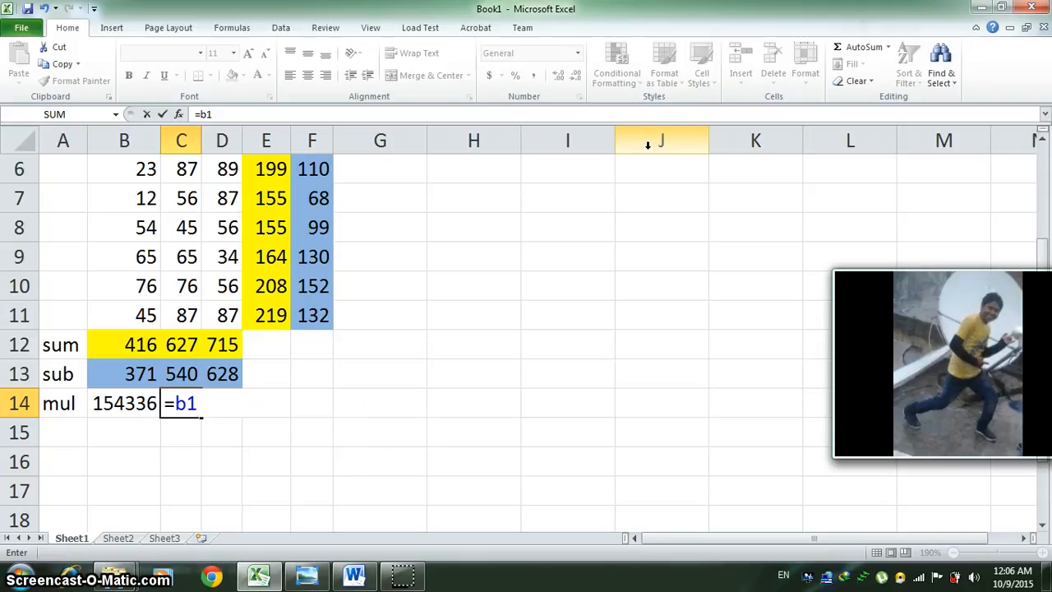
{"action": "key", "text": "BackSpace"}
{"action": "key", "text": "BackSpace"}
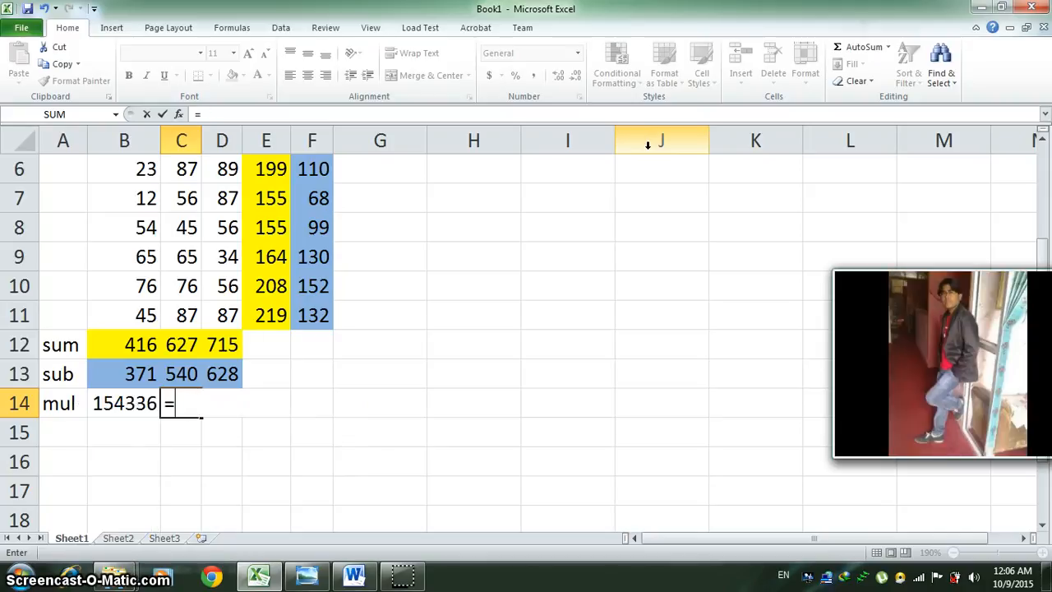
{"action": "left_click", "coordinate": [1042, 577]}
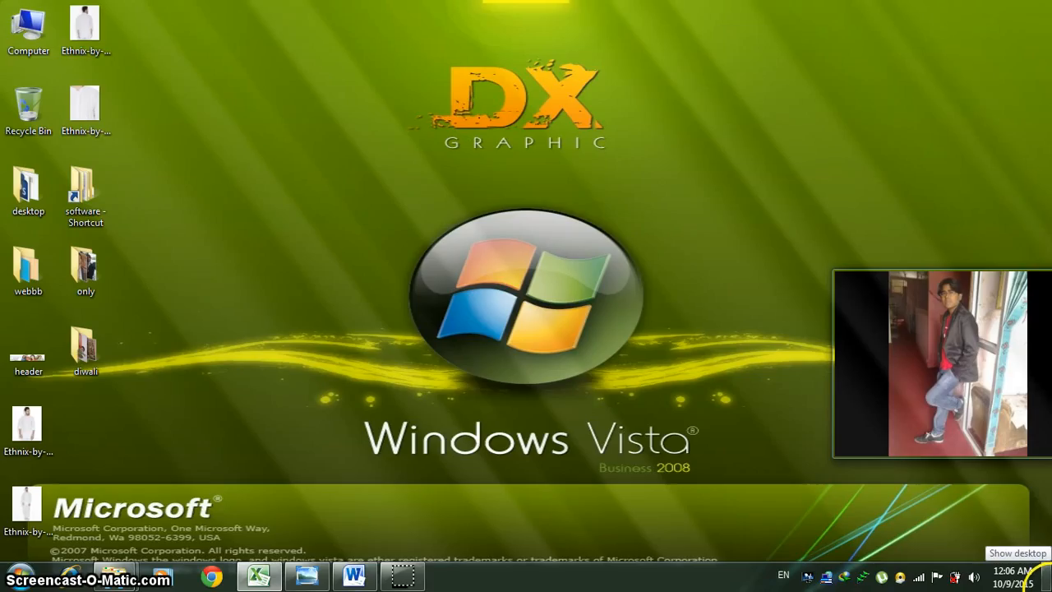
{"action": "left_click", "coordinate": [1041, 577]}
Step: Enter the formula =c13*c12 in C14 to multiply column C's sub and sum results
{"action": "type", "text": "c"}
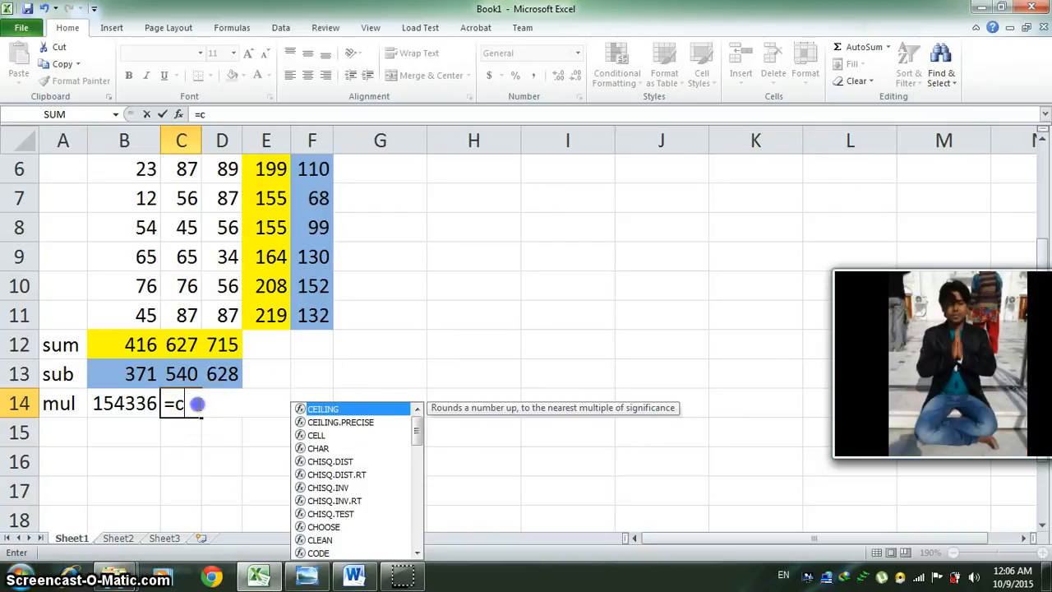
{"action": "left_click", "coordinate": [197, 403]}
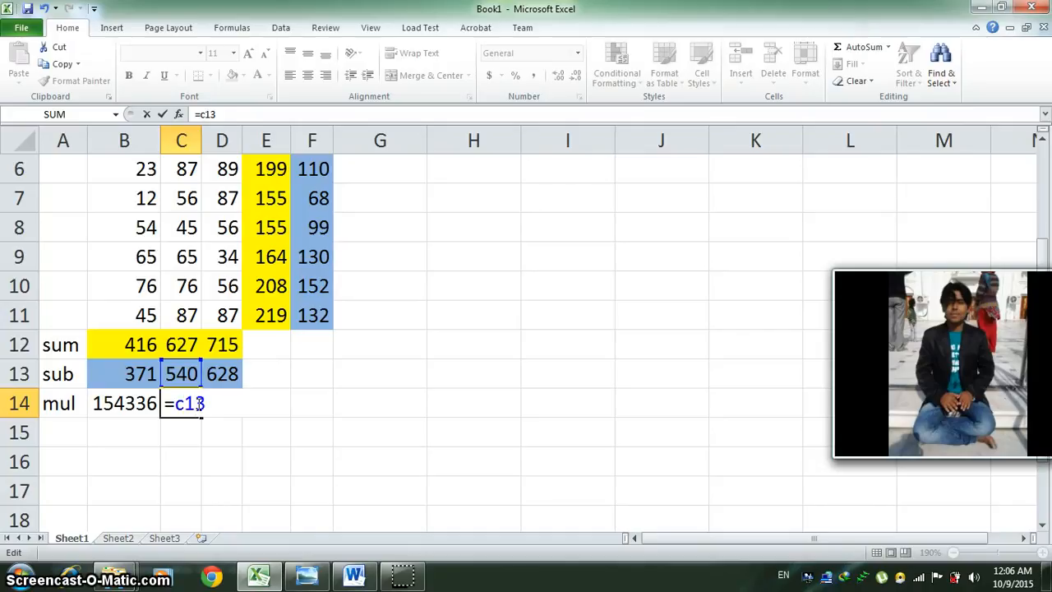
{"action": "type", "text": "c12"}
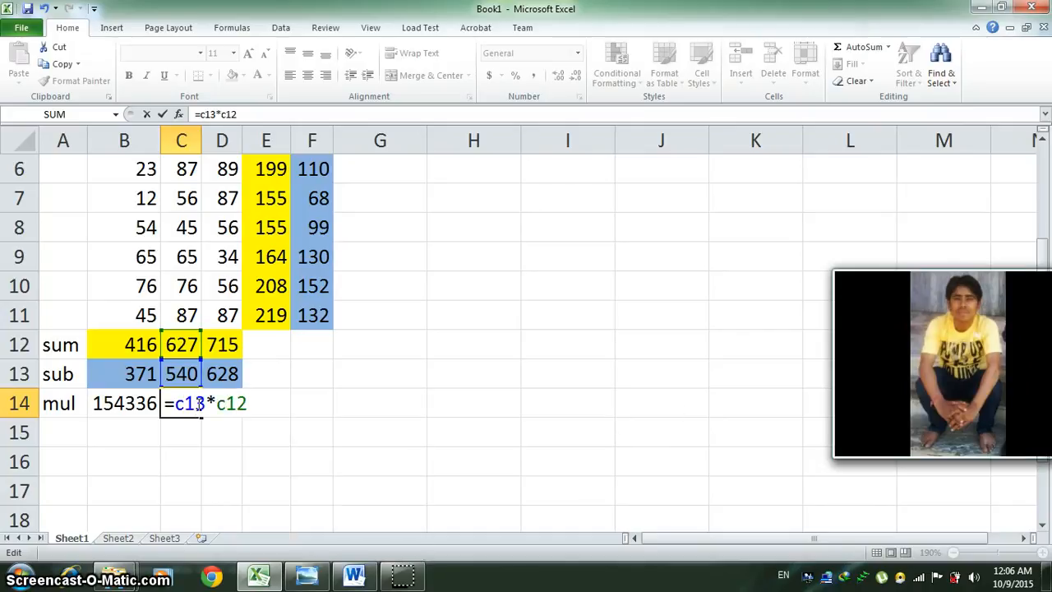
{"action": "key", "text": "Return"}
Step: Fill the multiplication formula from C14 across to D14 and widen column D to fit the result
{"action": "left_click", "coordinate": [194, 402]}
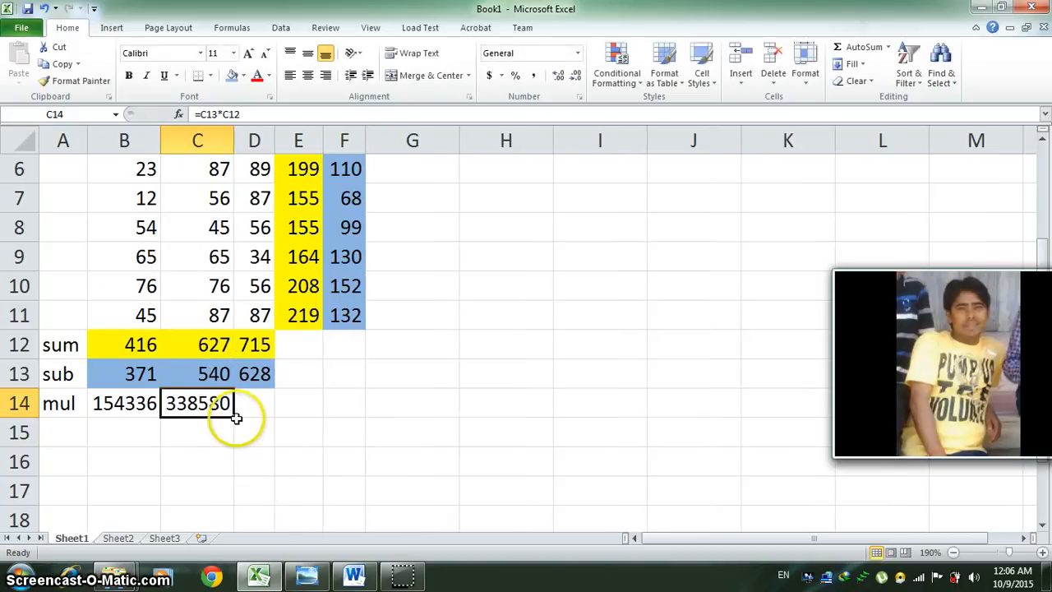
{"action": "left_click_drag", "start_coordinate": [236, 417], "coordinate": [277, 418]}
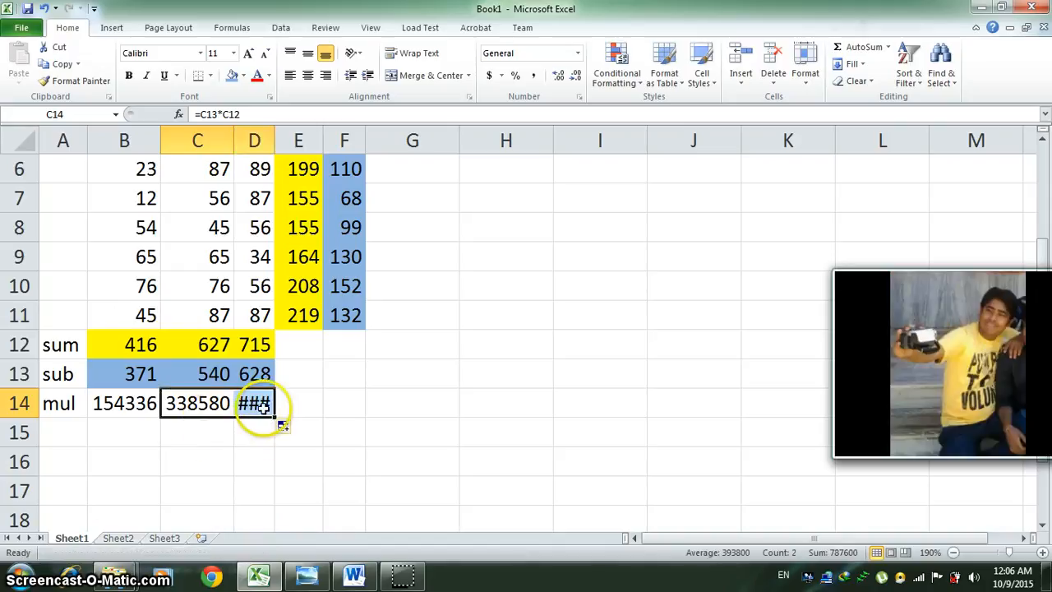
{"action": "left_click", "coordinate": [262, 407]}
{"action": "left_click_drag", "start_coordinate": [277, 140], "coordinate": [313, 141]}
Step: Add the column header "mul" in G1, beside the "sub" header
{"action": "left_click", "coordinate": [446, 165]}
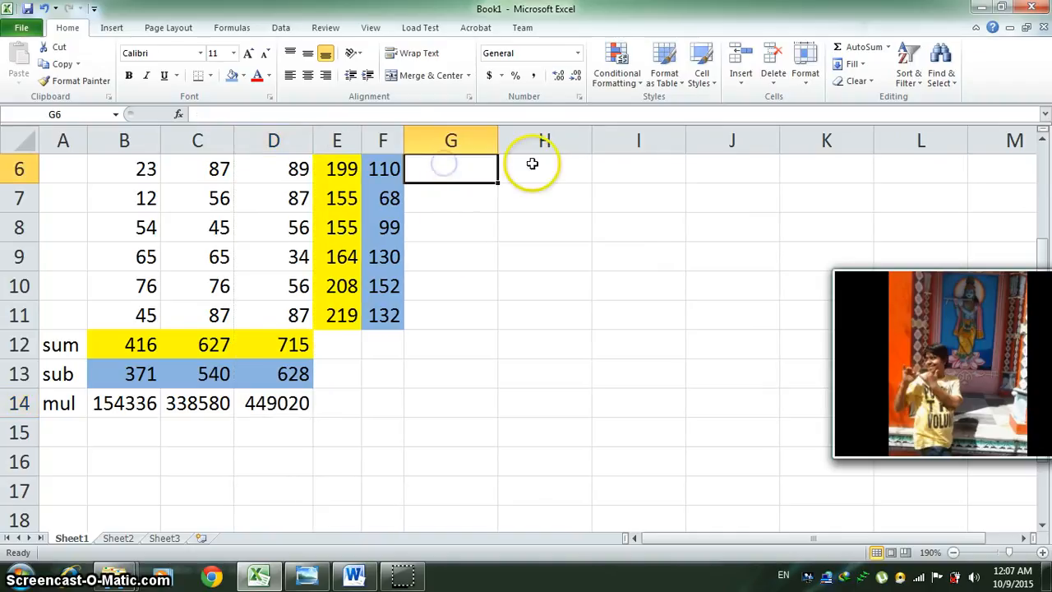
{"action": "scroll", "coordinate": [533, 164], "scroll_direction": "up", "scroll_amount": 2}
{"action": "left_click", "coordinate": [462, 166]}
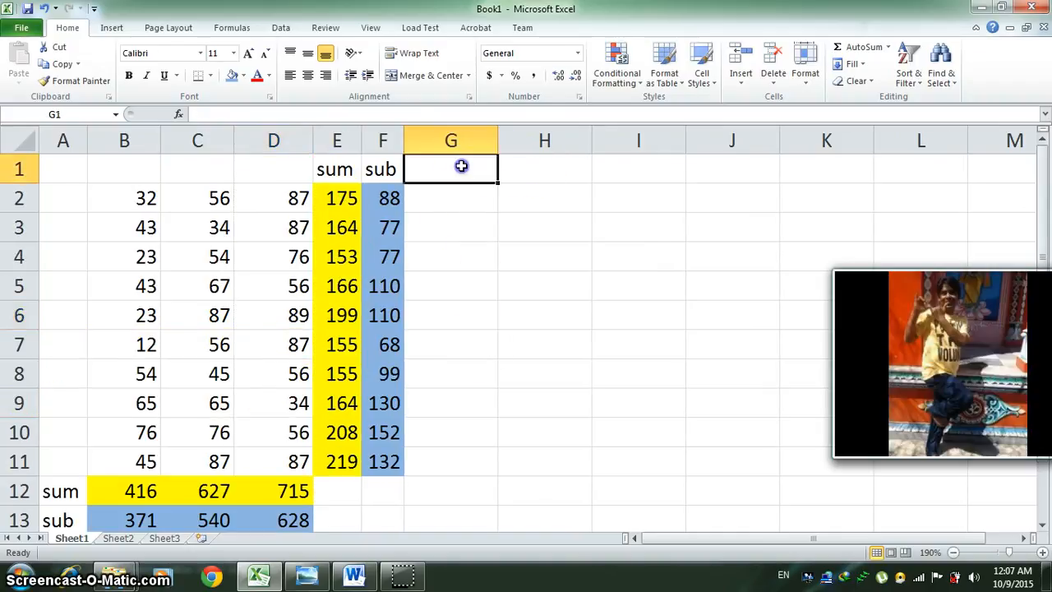
{"action": "type", "text": "mul"}
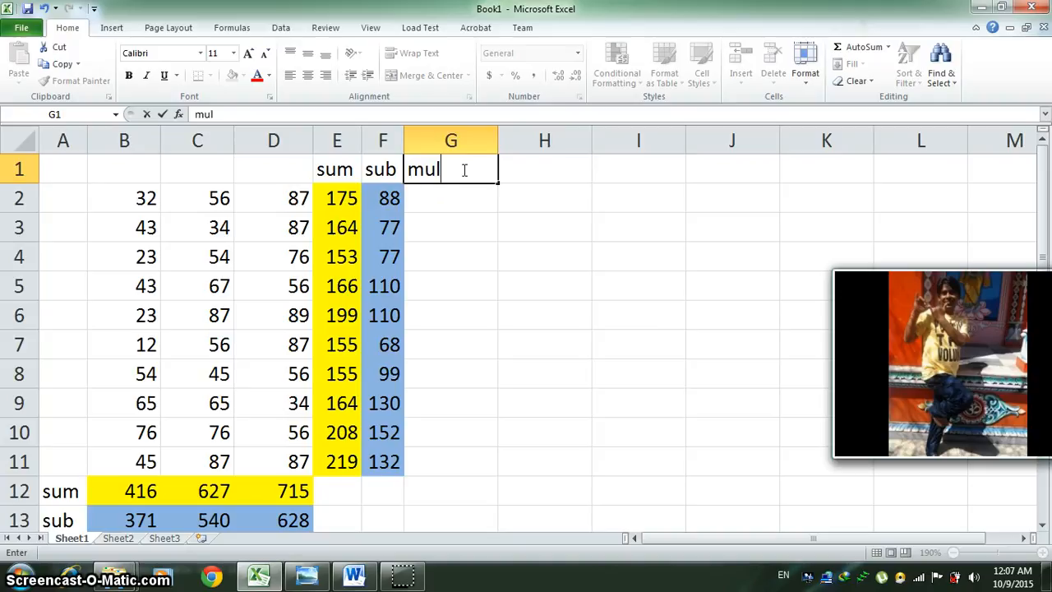
{"action": "key", "text": "Return"}
{"action": "left_click", "coordinate": [463, 169]}
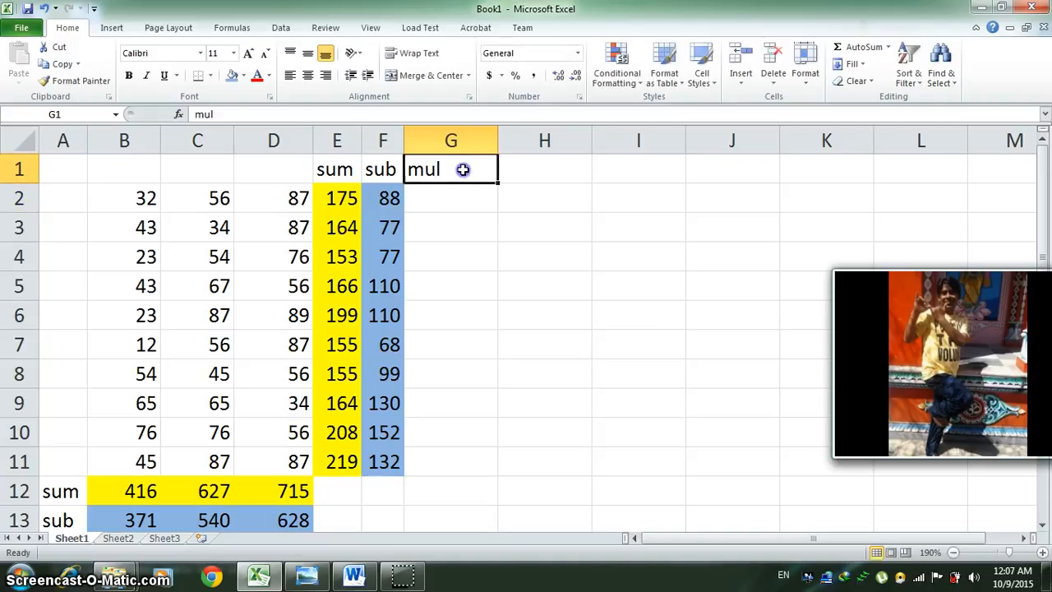
Step: Multiply the sub result by the sum result of row 2 in G2 with the formula =f2*e2
{"action": "left_click", "coordinate": [386, 199]}
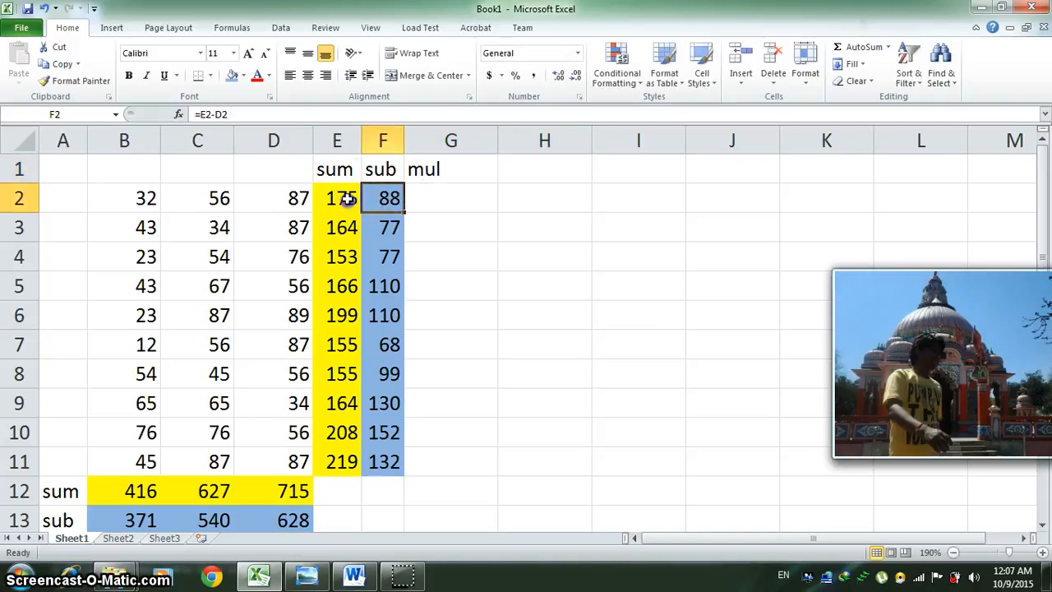
{"action": "left_click", "coordinate": [351, 200]}
{"action": "left_click", "coordinate": [448, 192]}
{"action": "type", "text": "="}
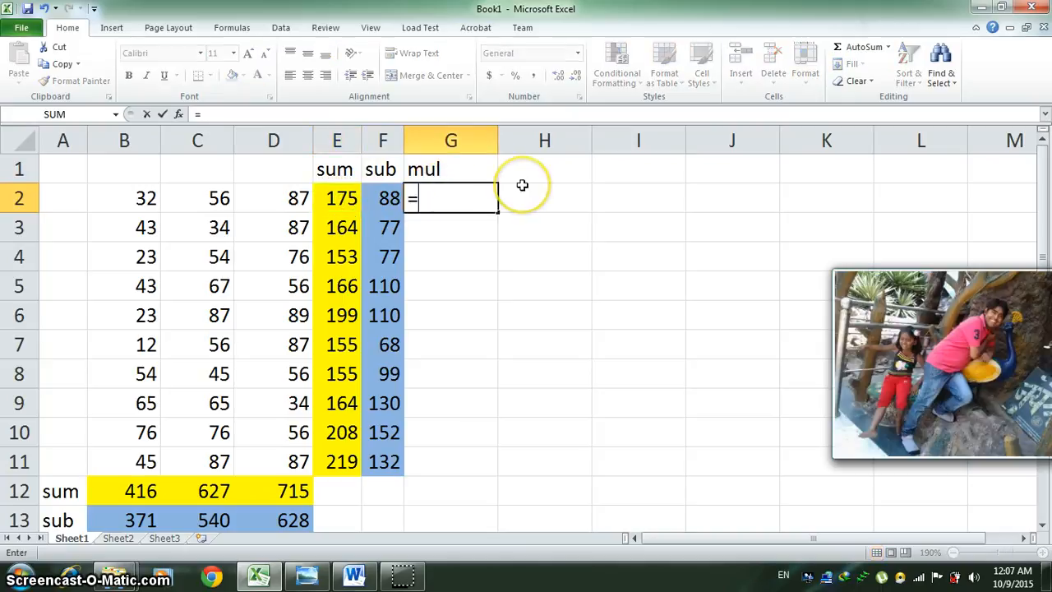
{"action": "type", "text": "r"}
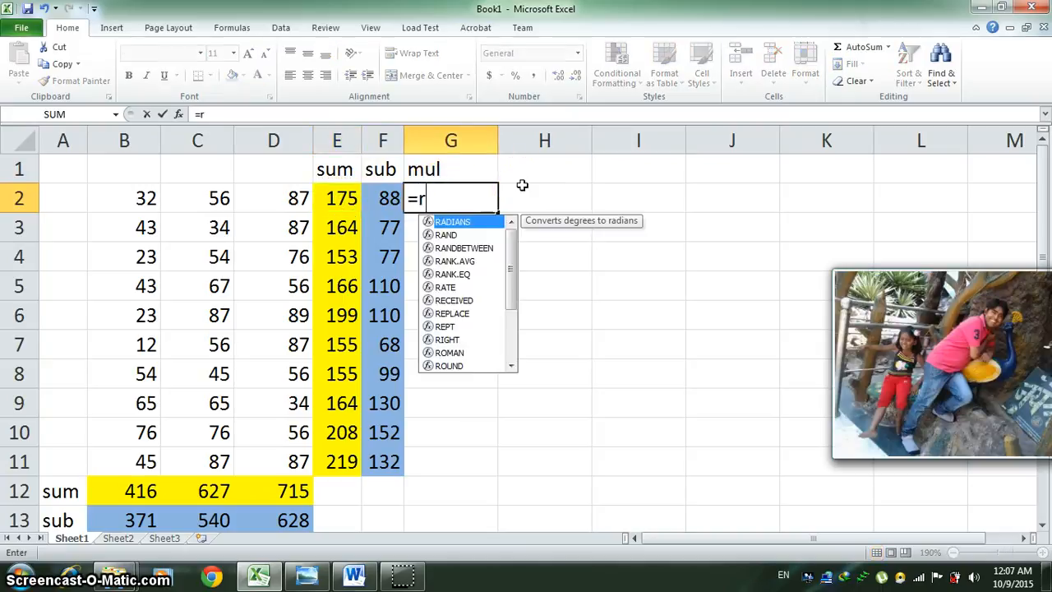
{"action": "type", "text": "2"}
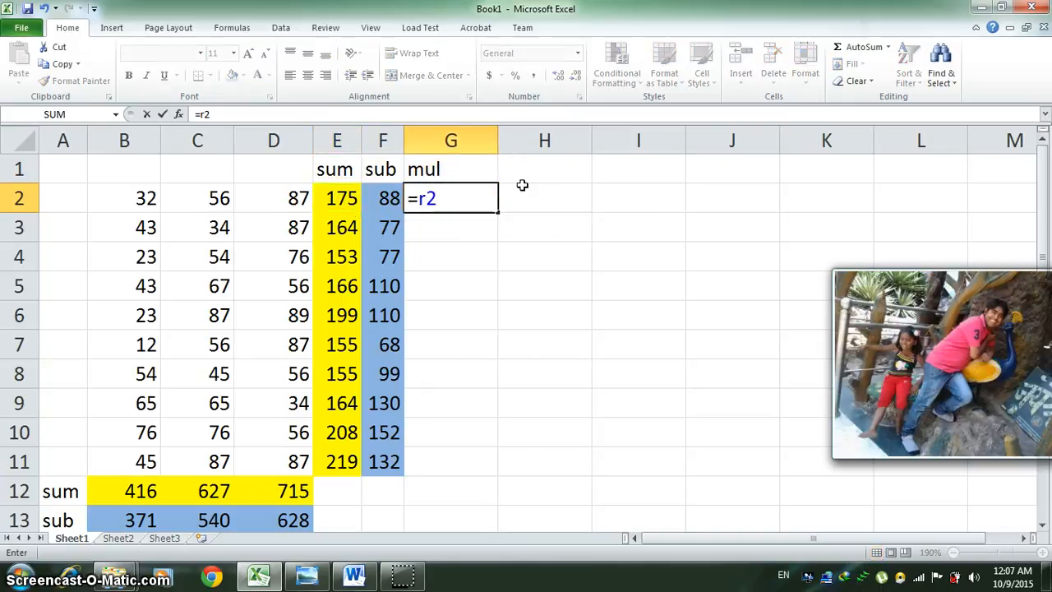
{"action": "key", "text": "BackSpace"}
{"action": "key", "text": "BackSpace"}
{"action": "key", "text": "BackSpace"}
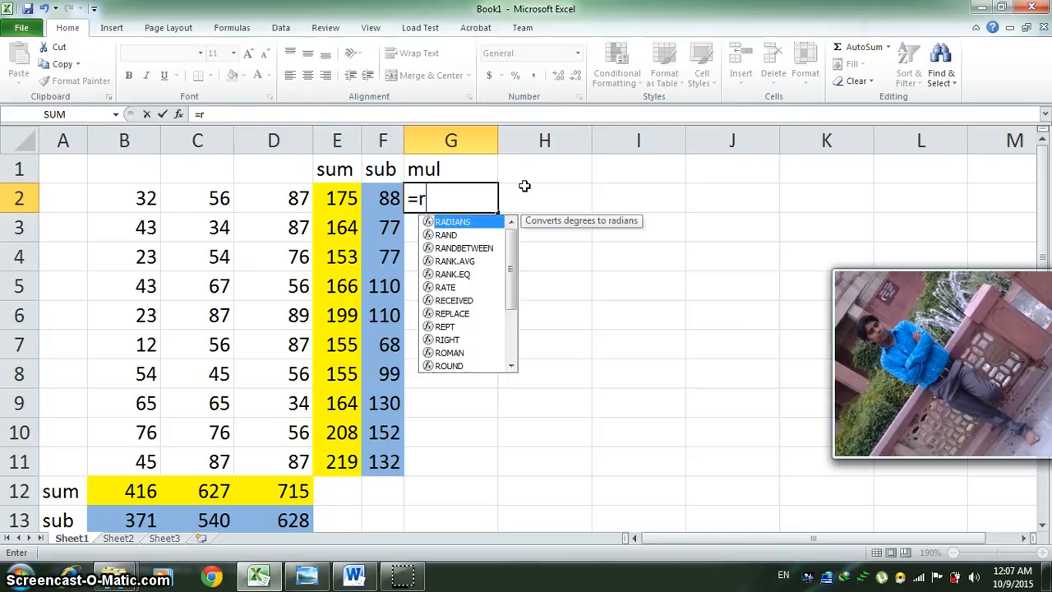
{"action": "type", "text": "f2"}
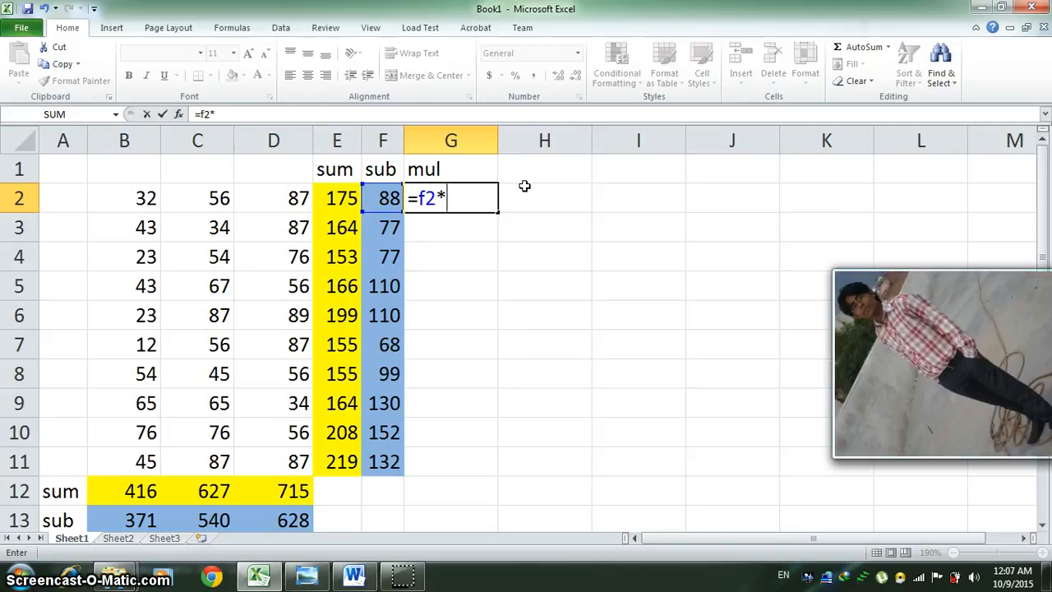
{"action": "type", "text": "*e2"}
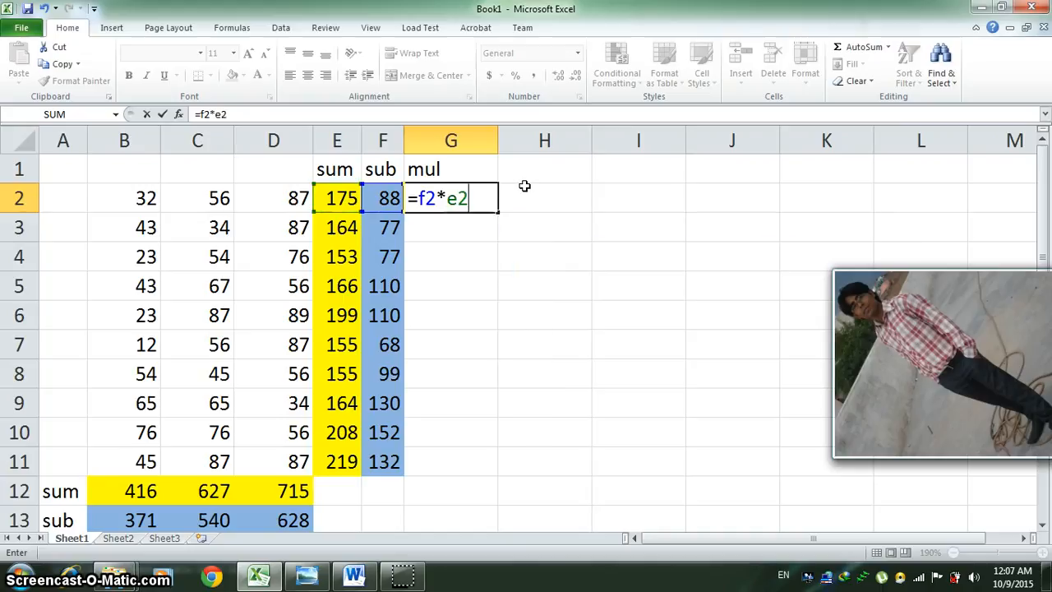
{"action": "key", "text": "Return"}
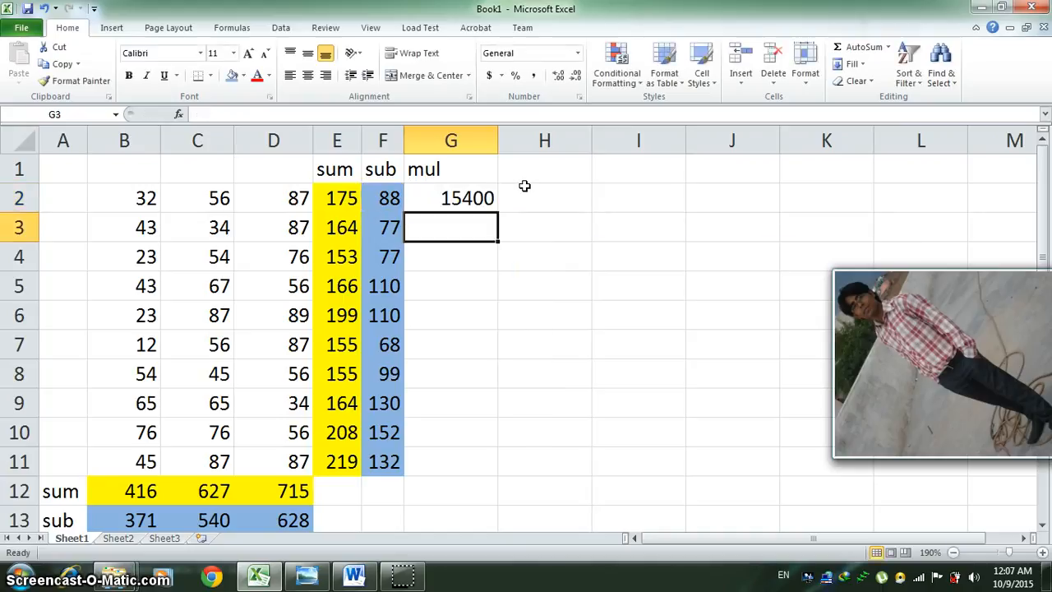
Step: Enter the formula =f3*e3 in G3 to multiply row 3's sub and sum results
{"action": "type", "text": "=f"}
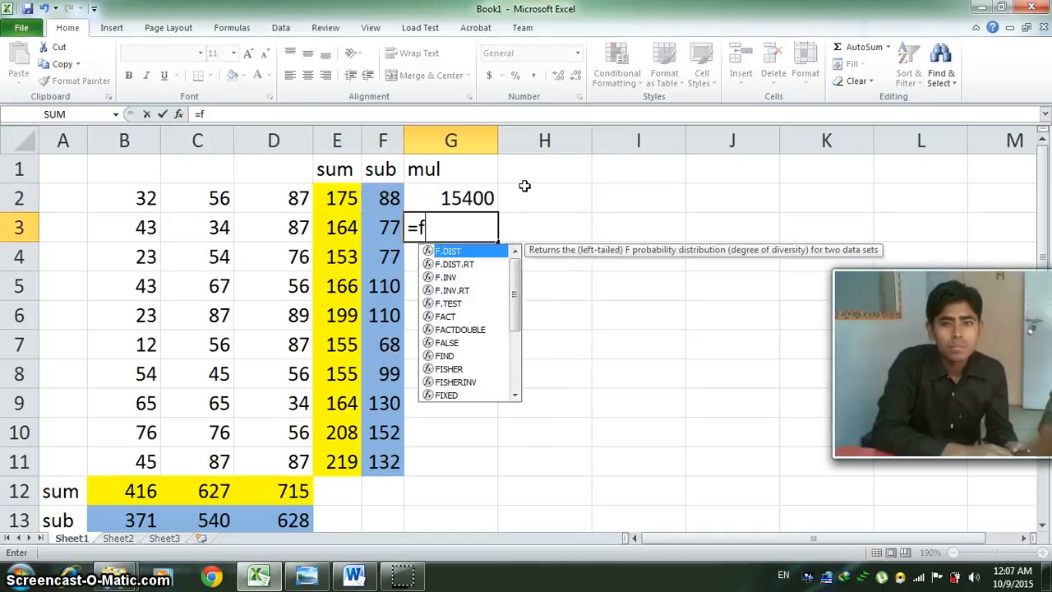
{"action": "left_click", "coordinate": [524, 185]}
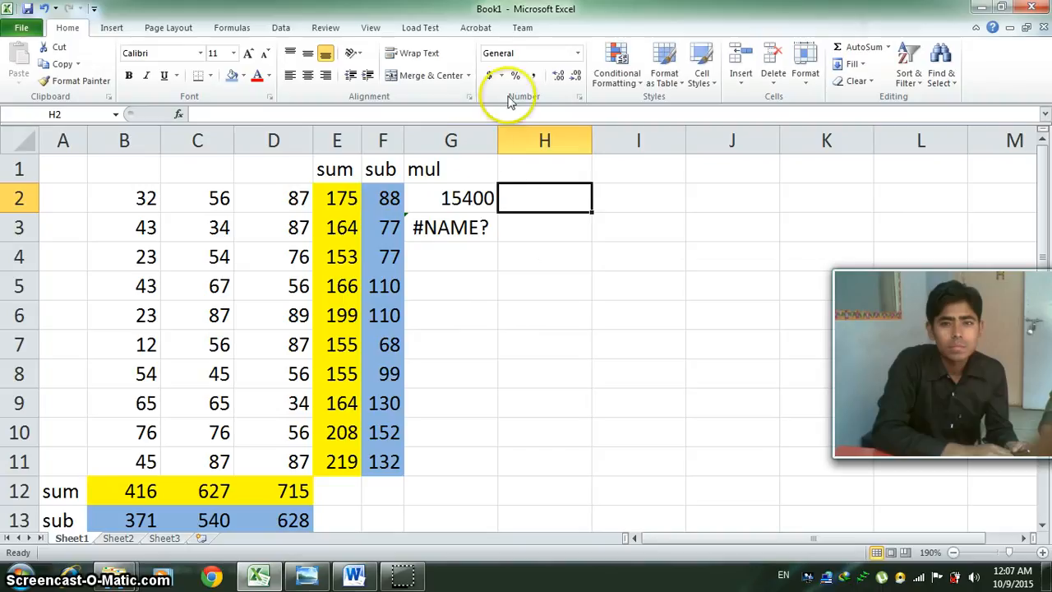
{"action": "left_click", "coordinate": [448, 223]}
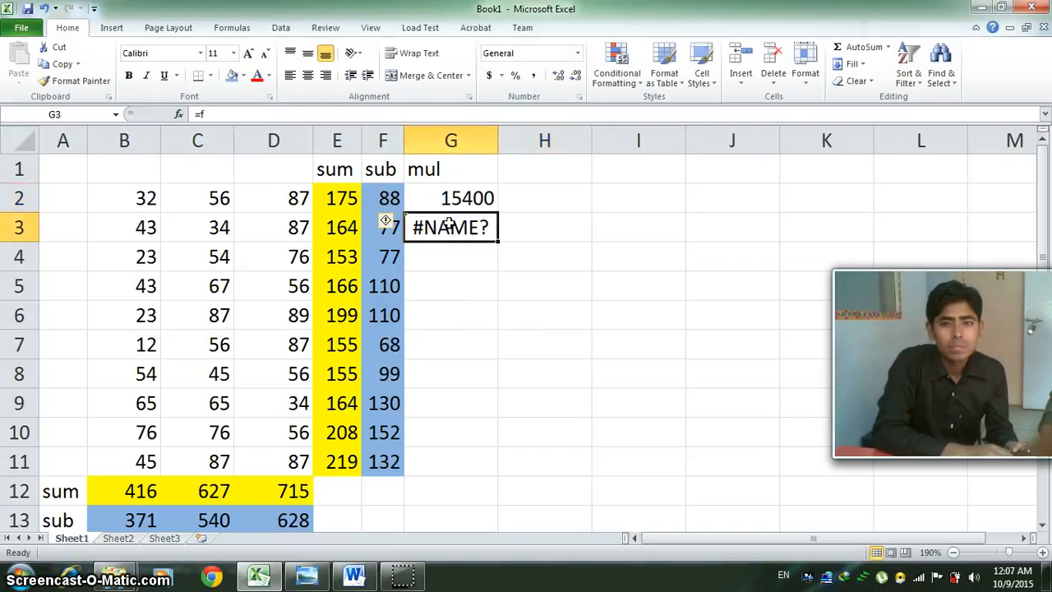
{"action": "type", "text": "=f3"}
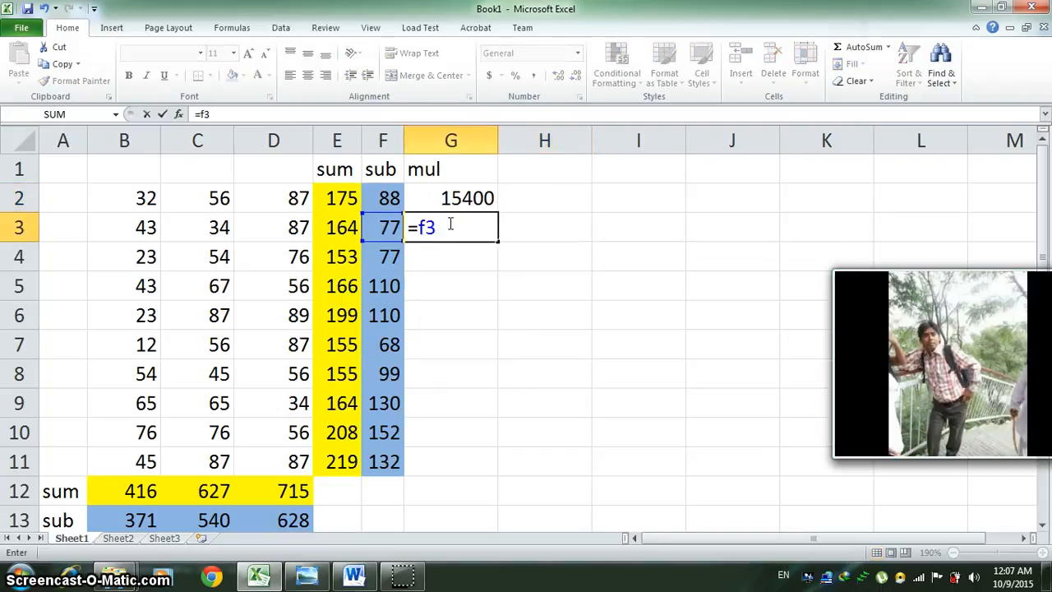
{"action": "type", "text": "*"}
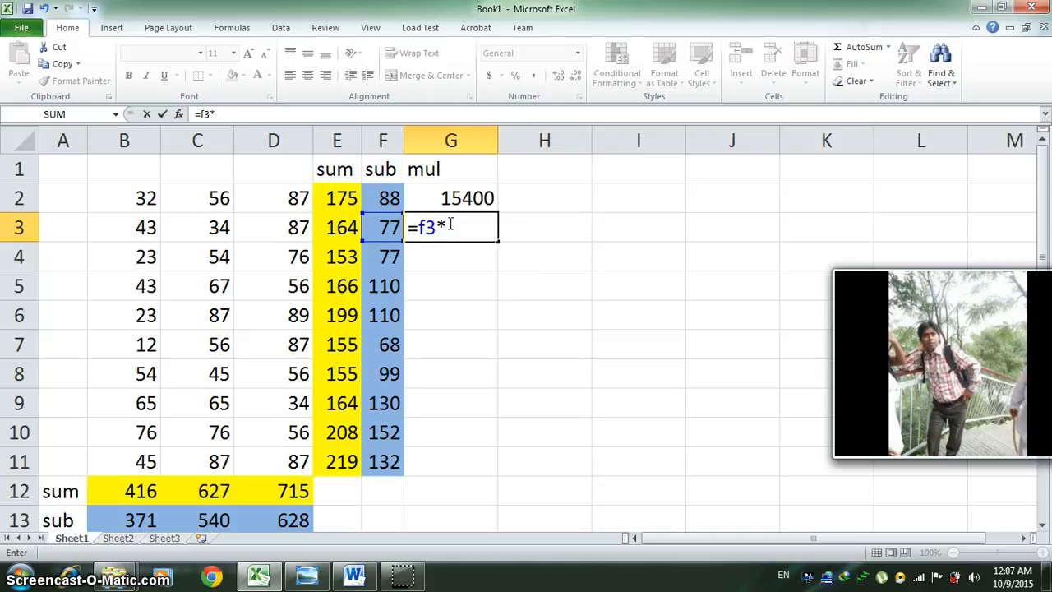
{"action": "type", "text": "f"}
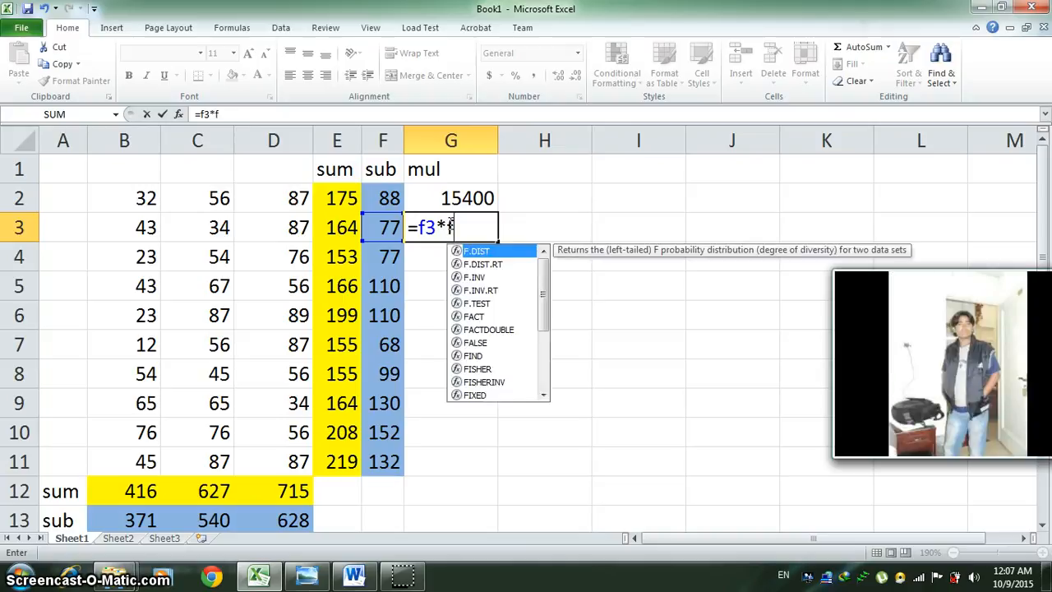
{"action": "key", "text": "BackSpace"}
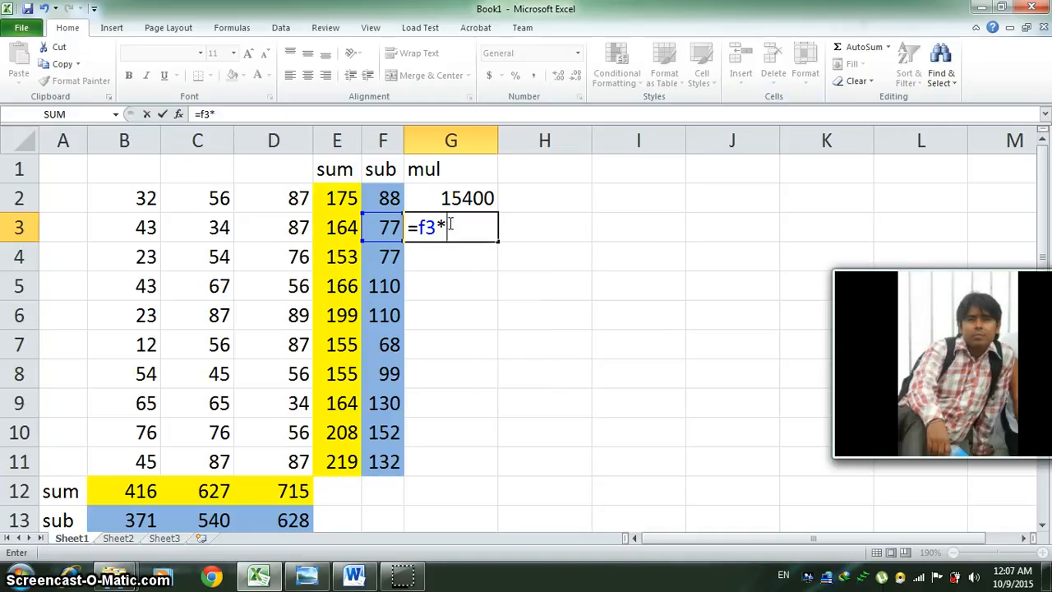
{"action": "type", "text": "e3"}
{"action": "key", "text": "Return"}
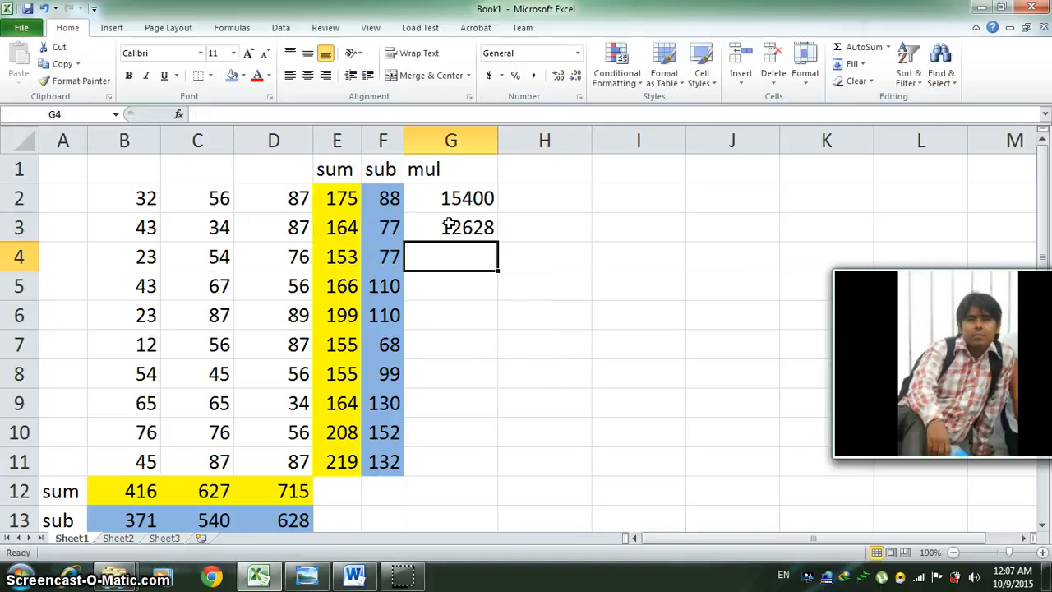
Step: Fill the multiplication formula from G3 down to G11 and fit column G's width to its contents
{"action": "left_click", "coordinate": [450, 227]}
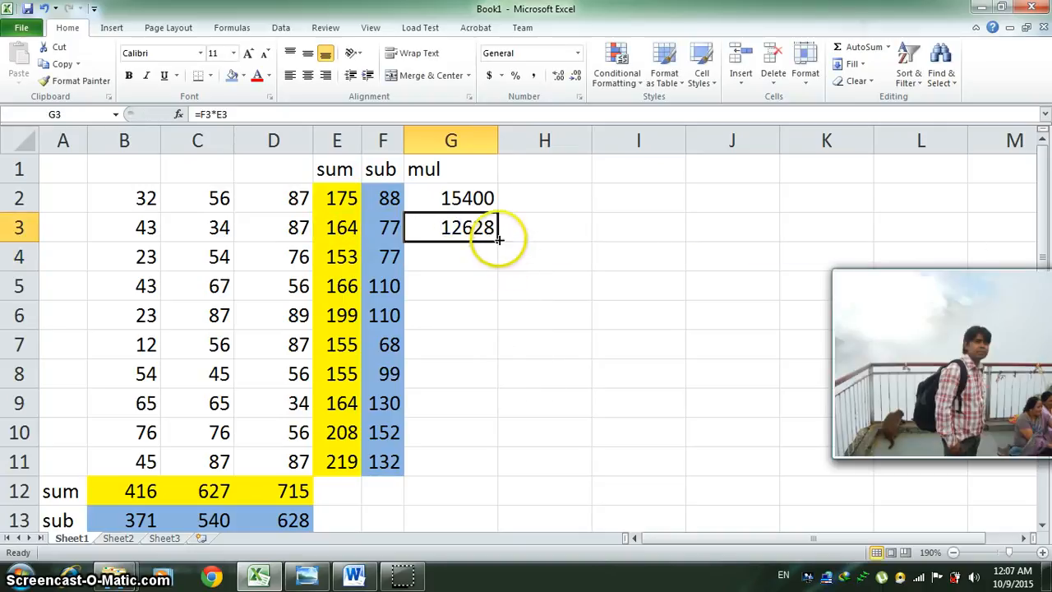
{"action": "left_click_drag", "start_coordinate": [497, 241], "coordinate": [485, 464]}
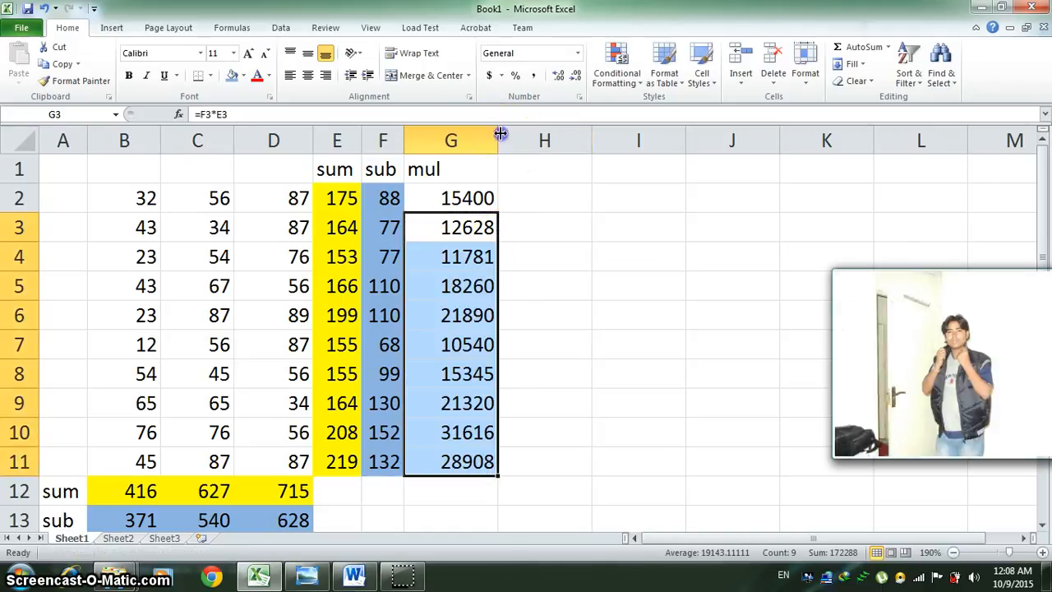
{"action": "double_click", "coordinate": [499, 132]}
{"action": "left_click", "coordinate": [493, 171]}
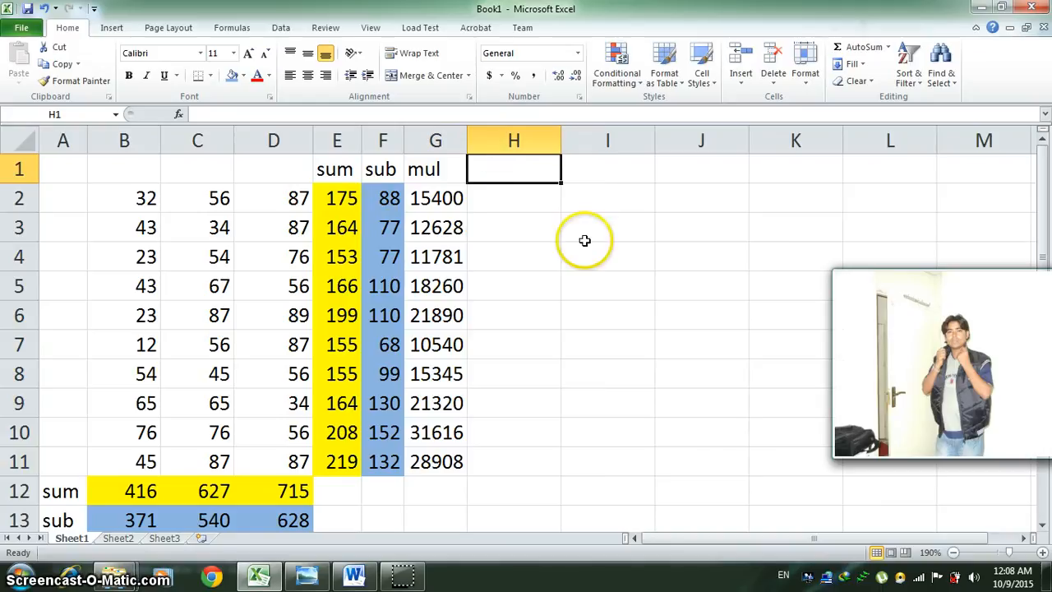
Step: Add the column header "div" in H1, beside the "mul" header
{"action": "left_click", "coordinate": [432, 198]}
{"action": "left_click", "coordinate": [386, 197]}
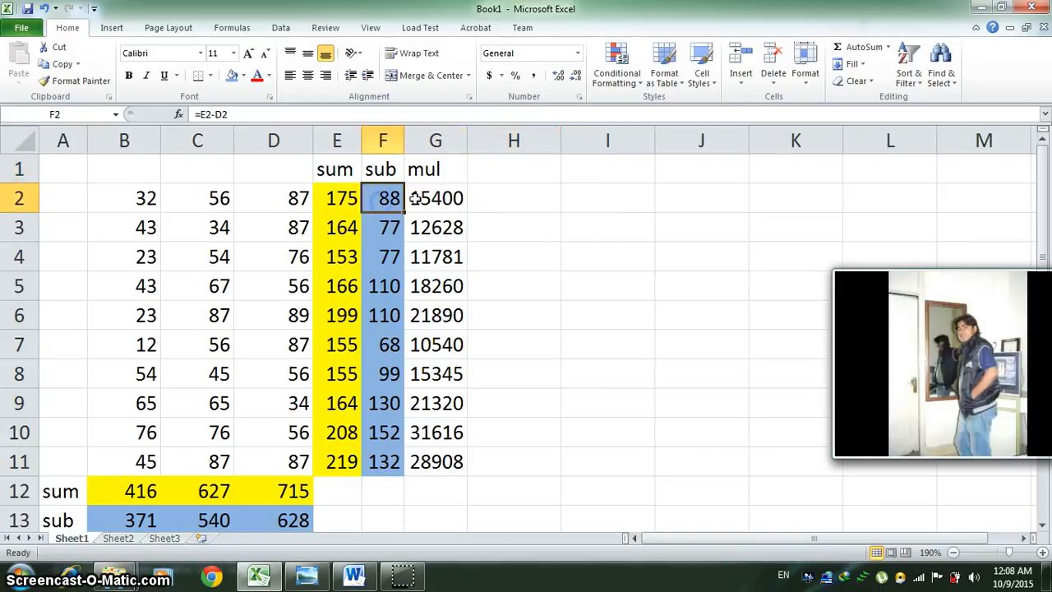
{"action": "left_click", "coordinate": [421, 198]}
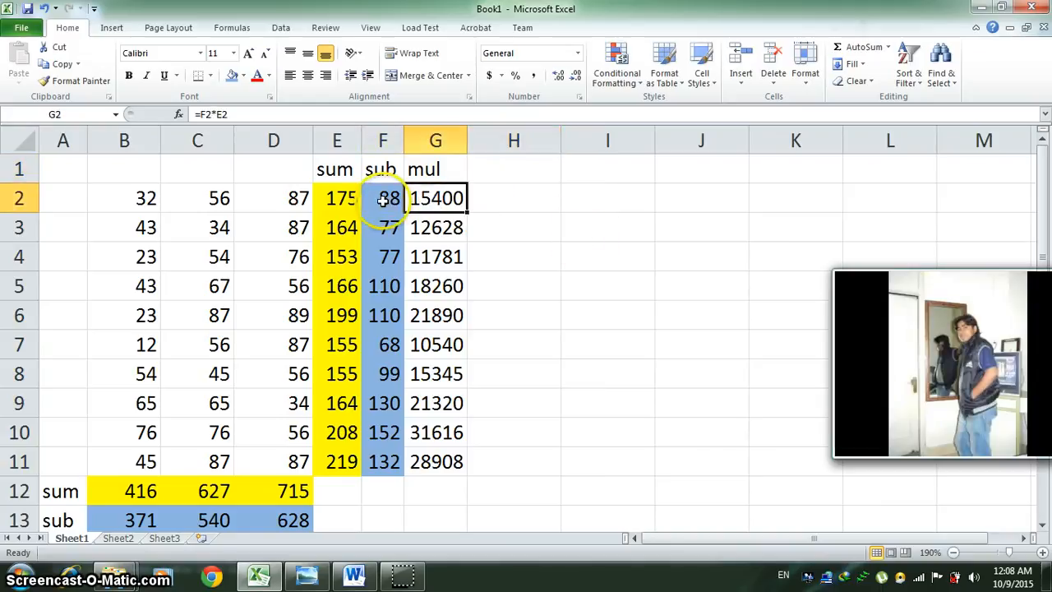
{"action": "left_click", "coordinate": [383, 198]}
{"action": "left_click", "coordinate": [483, 169]}
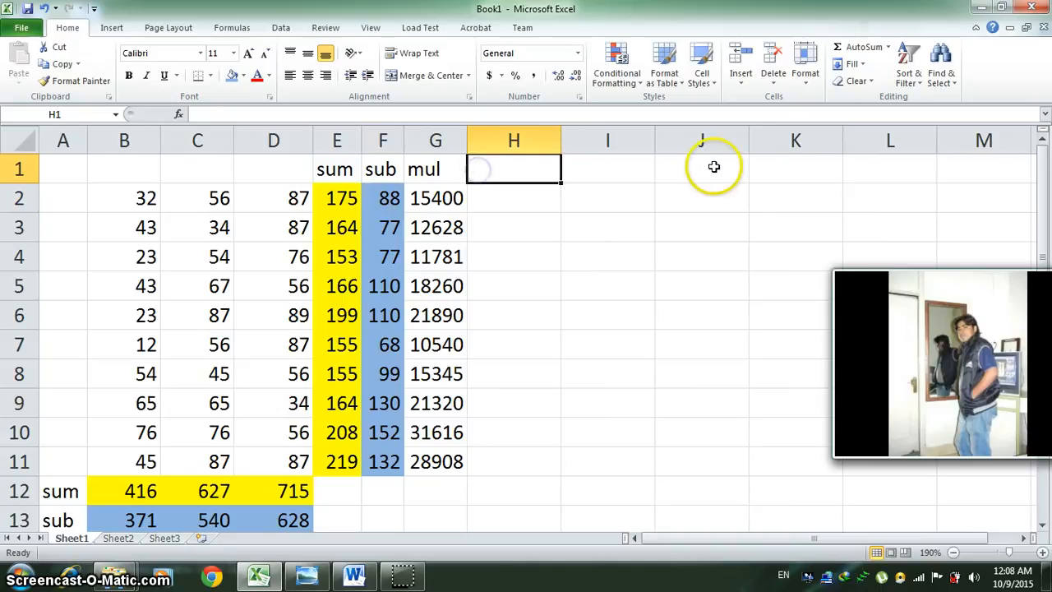
{"action": "type", "text": "di"}
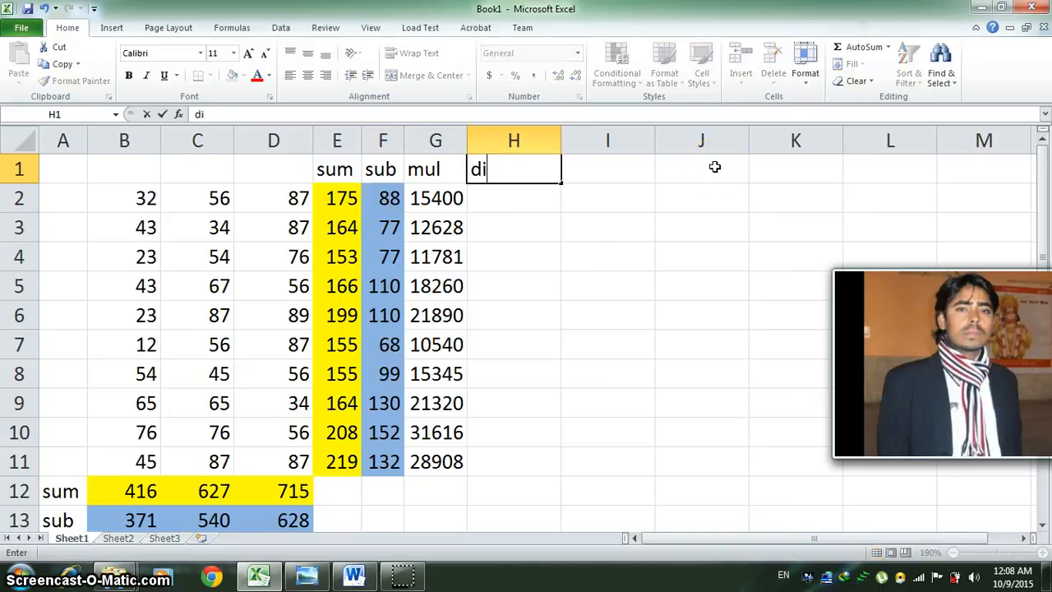
{"action": "type", "text": "v"}
{"action": "key", "text": "Return"}
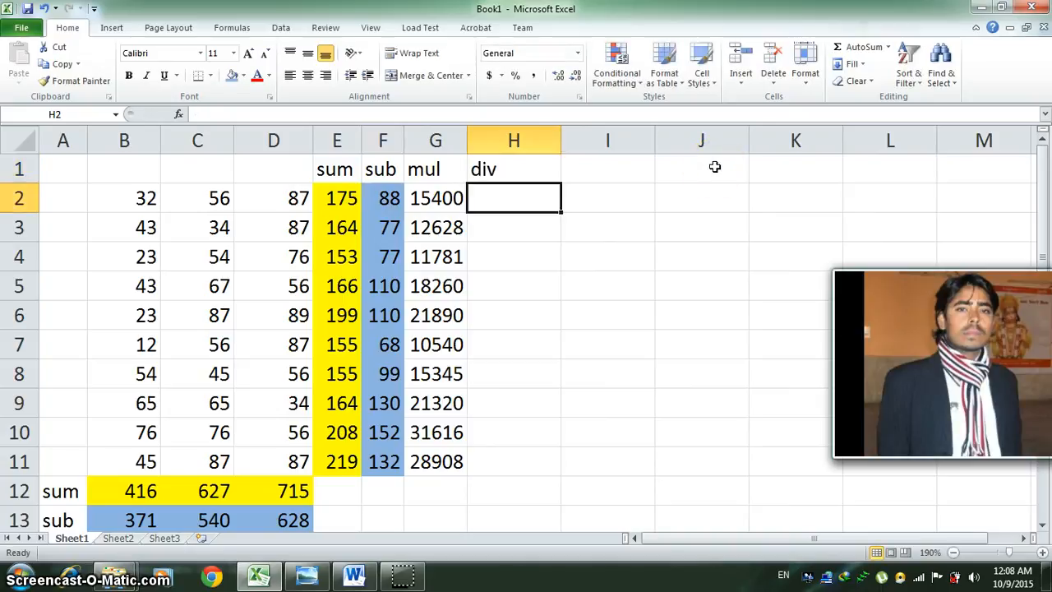
Step: Enter the formula =g2/f2 in H2 to divide mul by sub, viewing the keyboard picture in Windows Photo Viewer for the slash key
{"action": "type", "text": "="}
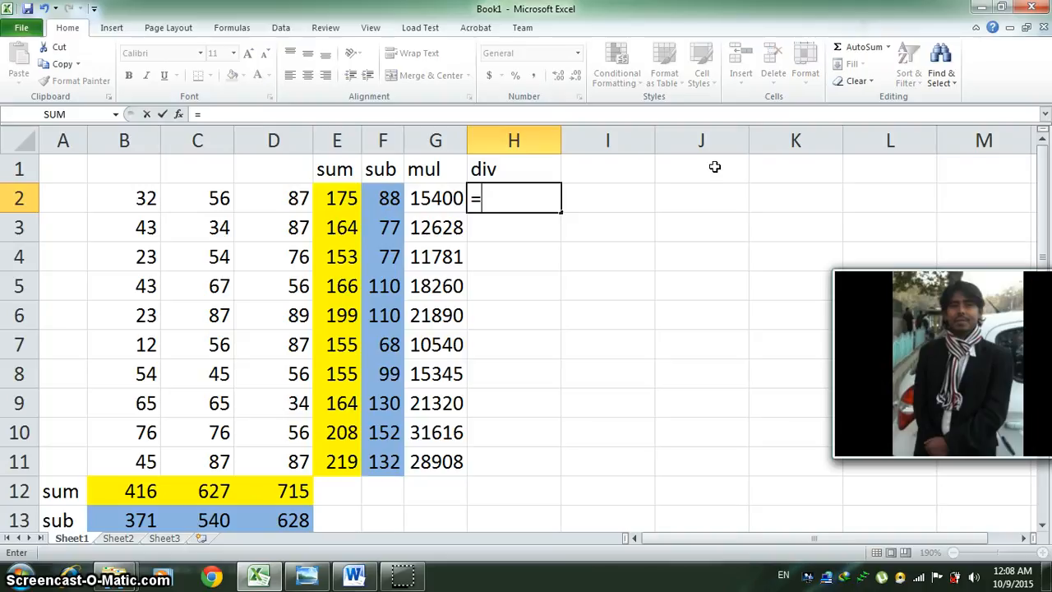
{"action": "type", "text": "g2"}
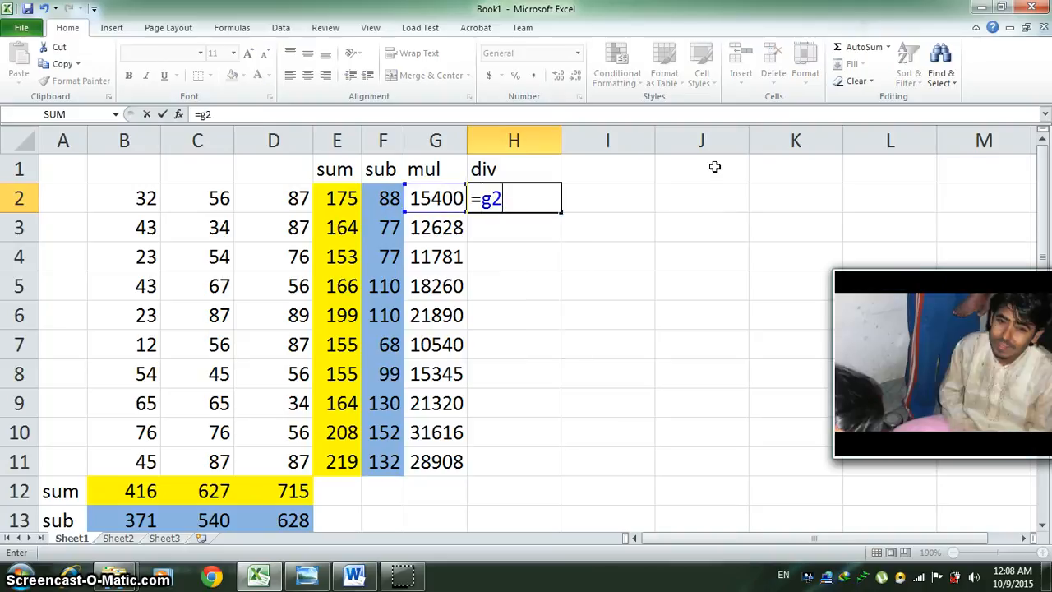
{"action": "type", "text": "/"}
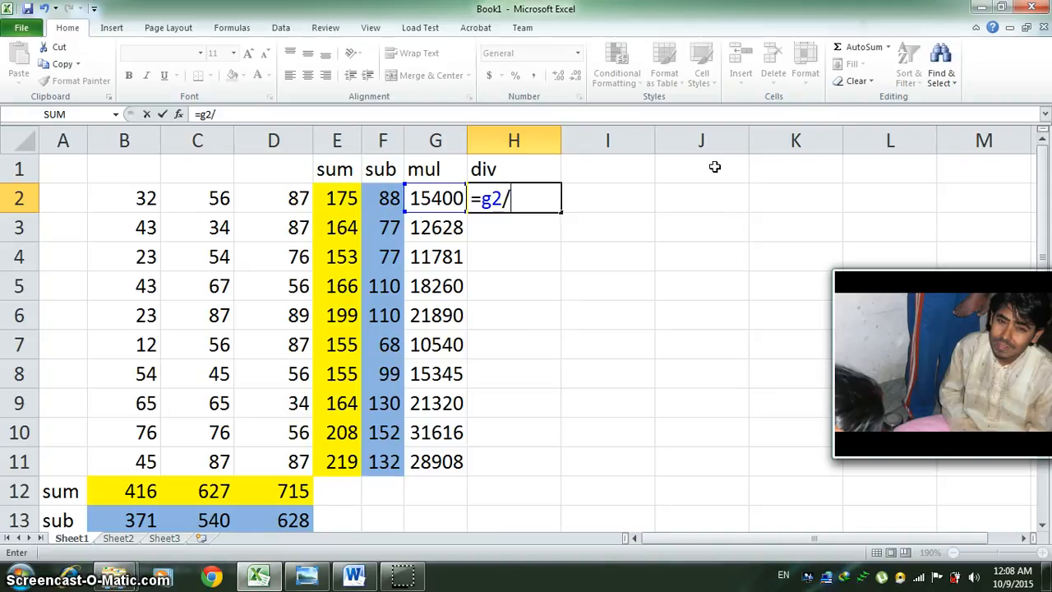
{"action": "left_click", "coordinate": [306, 575]}
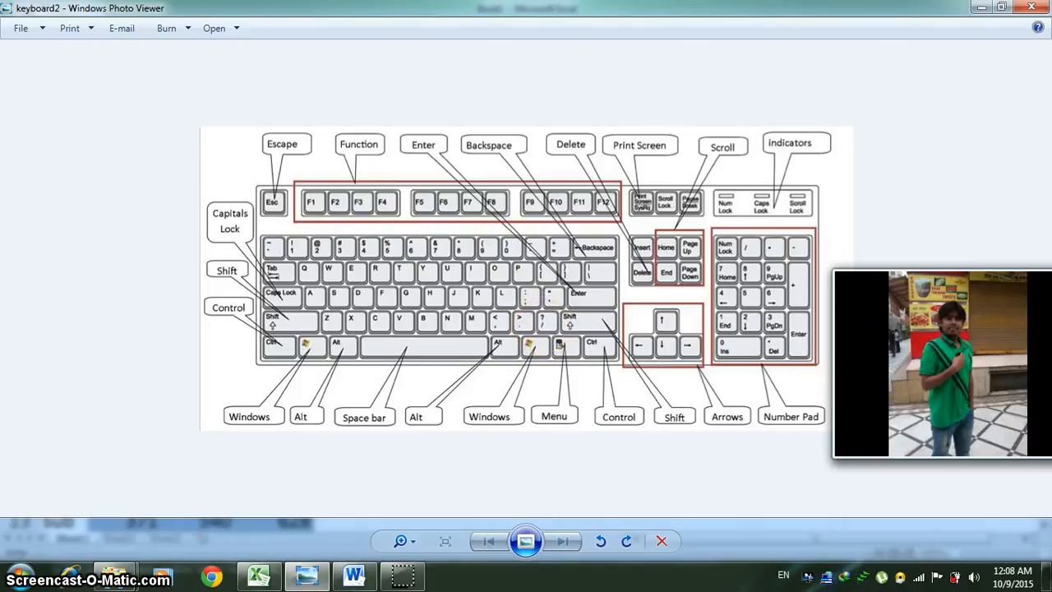
{"action": "left_click", "coordinate": [982, 8]}
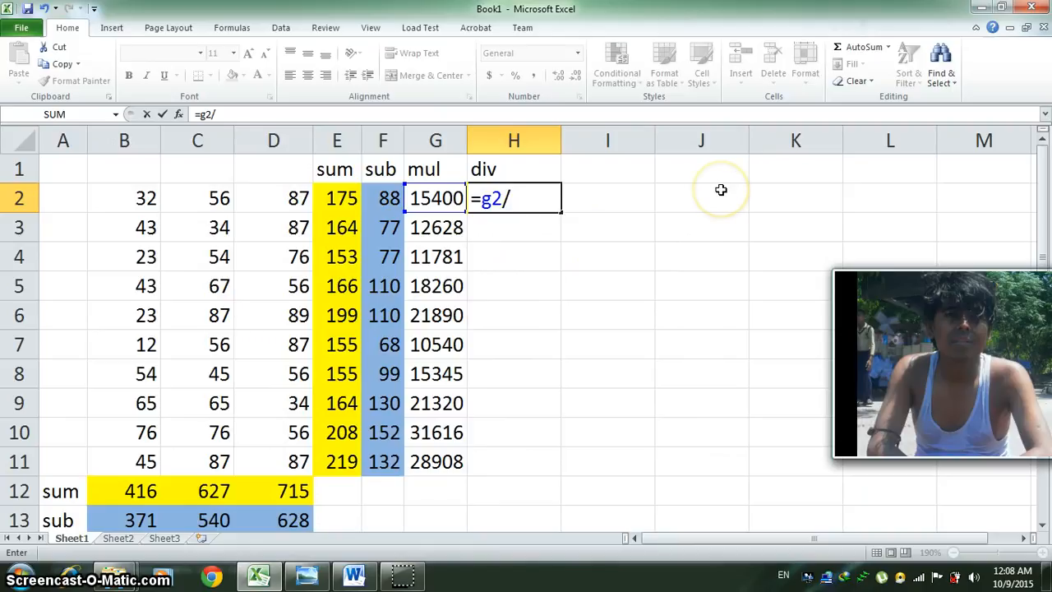
{"action": "type", "text": "f"}
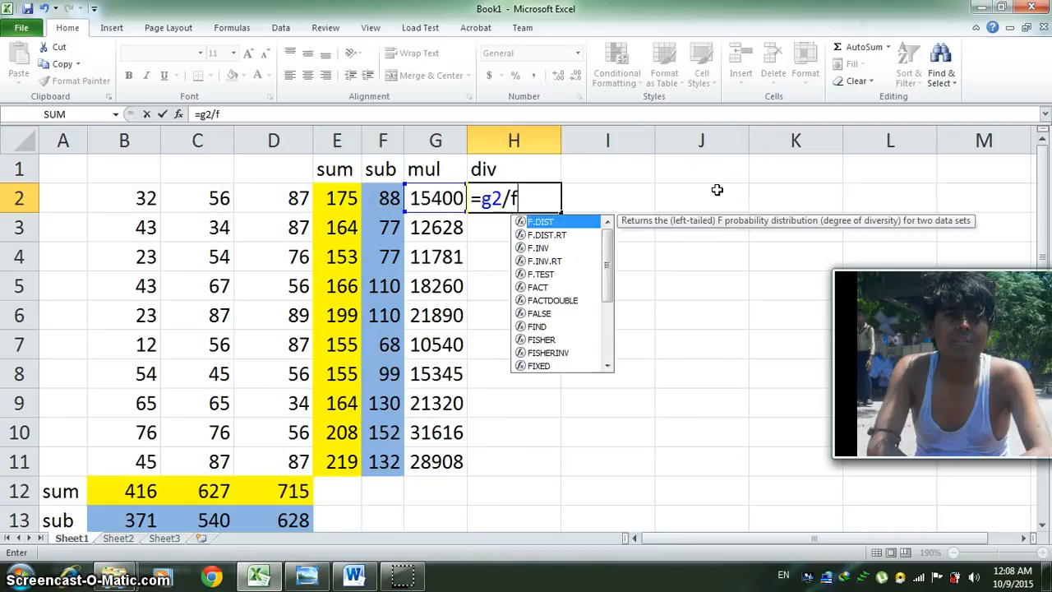
{"action": "type", "text": "2"}
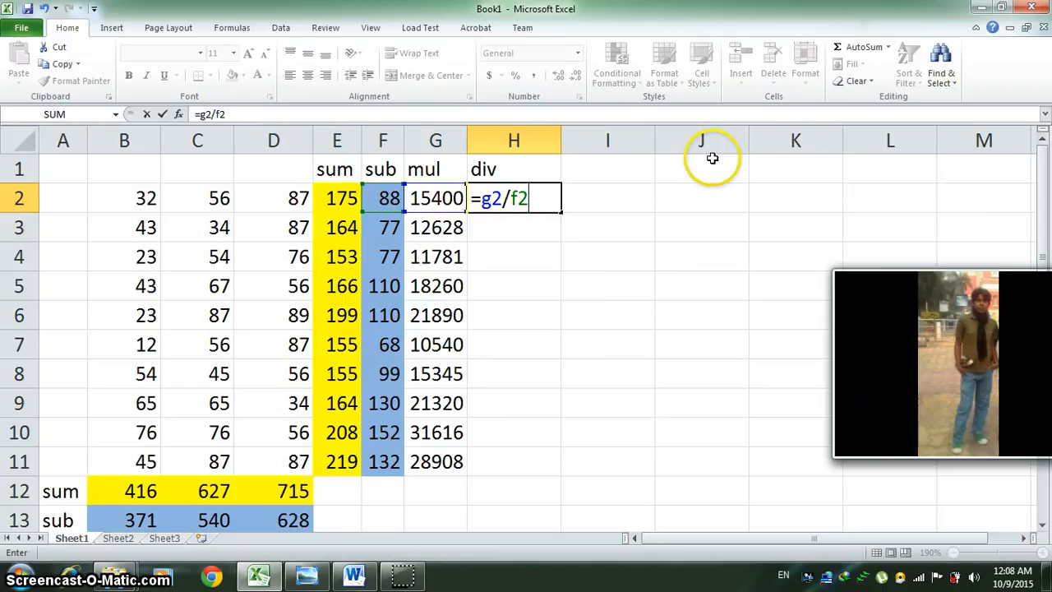
{"action": "key", "text": "Return"}
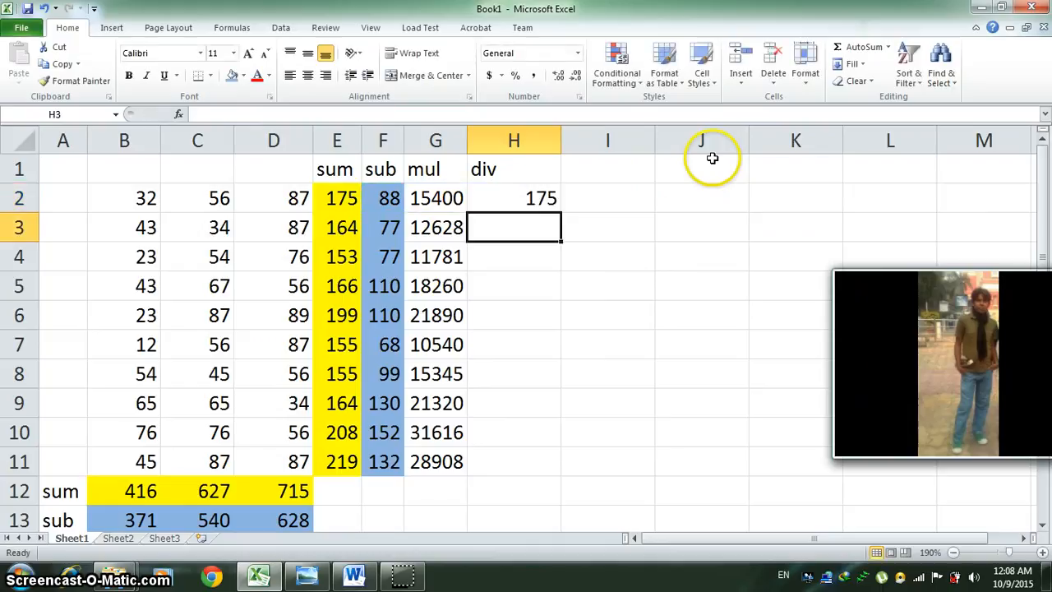
Step: Compare the row 2 sum with the division result and fit column H's width to its contents
{"action": "left_click", "coordinate": [333, 195]}
{"action": "left_click", "coordinate": [535, 200]}
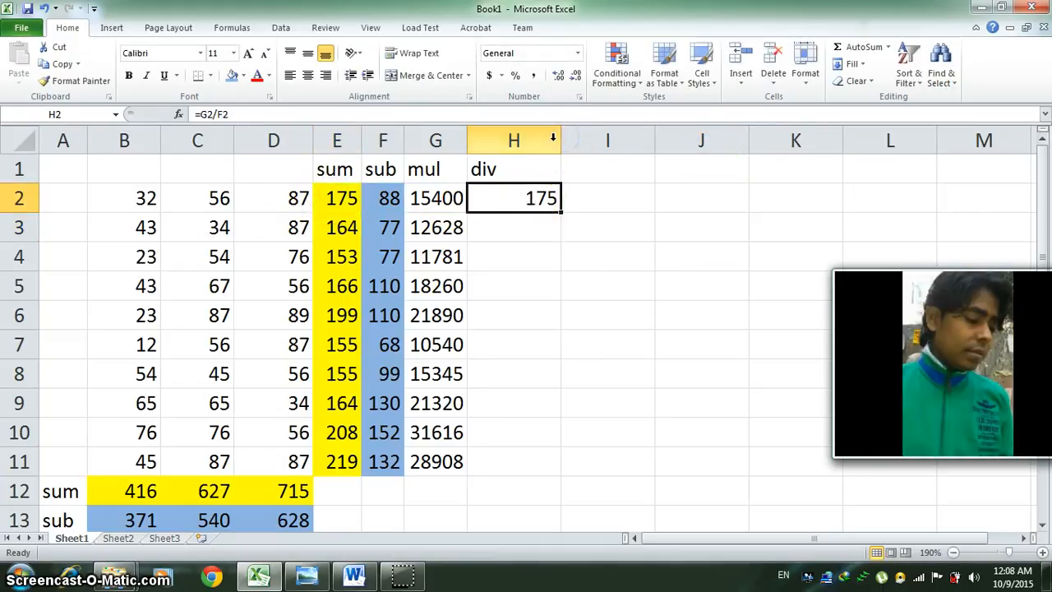
{"action": "double_click", "coordinate": [565, 137]}
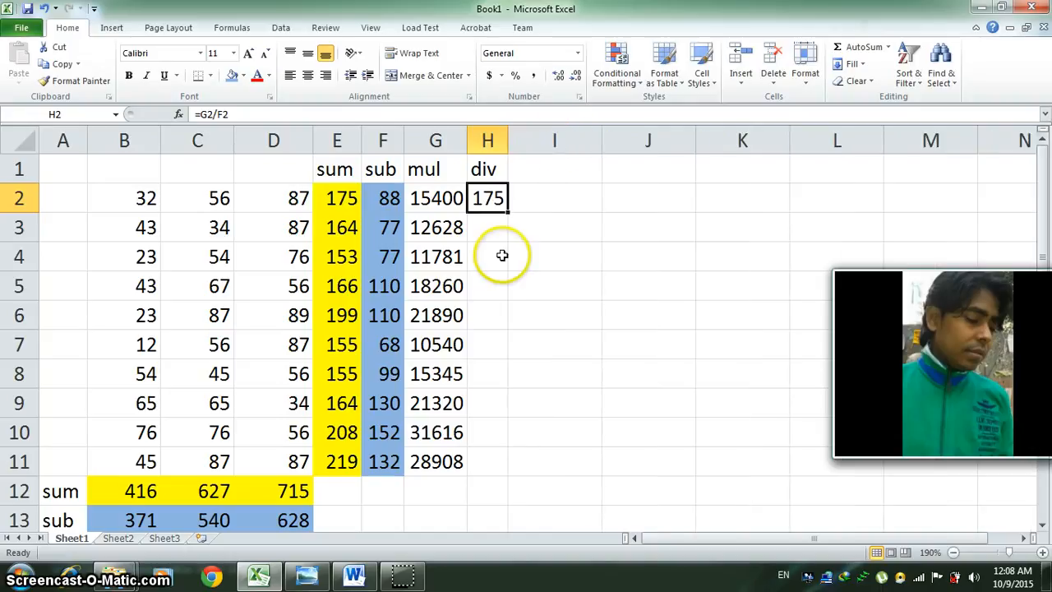
Step: Enter the formula =g3/f3 in H3 to divide mul by sub, and fill it down to H11
{"action": "left_click", "coordinate": [487, 228]}
{"action": "type", "text": "="}
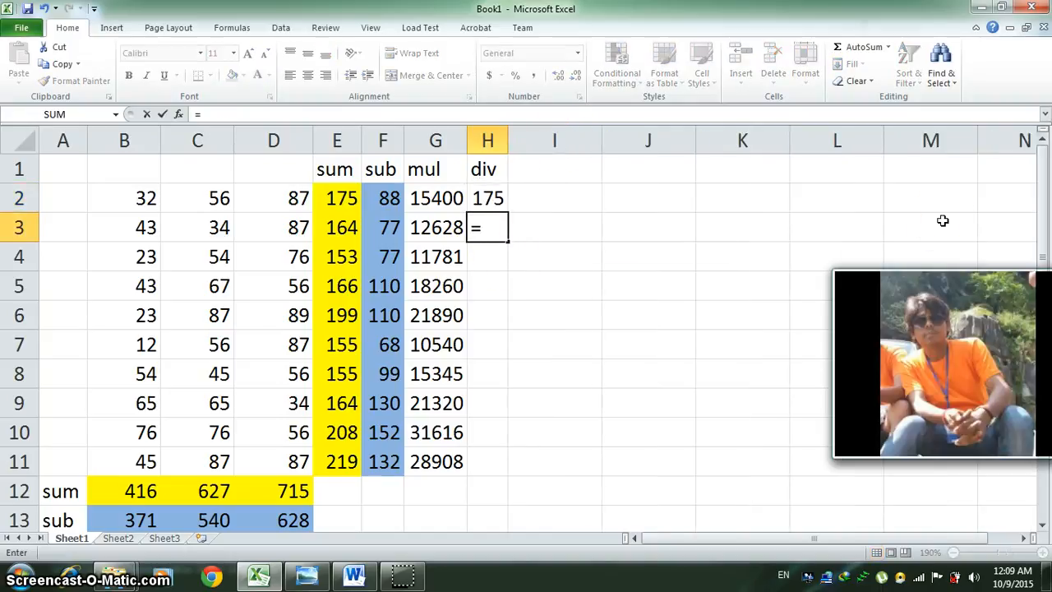
{"action": "type", "text": "g3"}
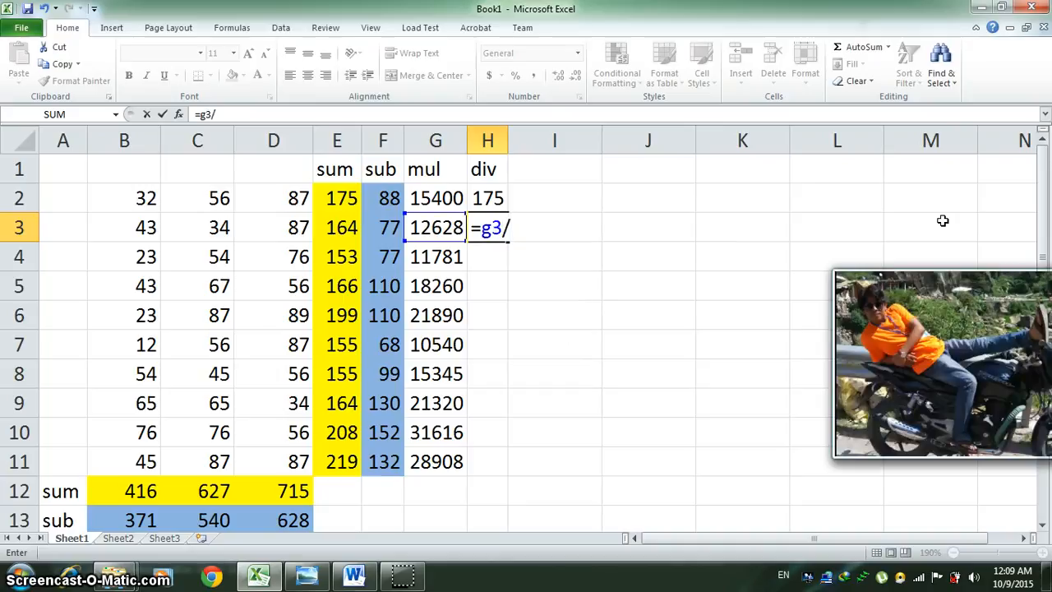
{"action": "type", "text": "/f3"}
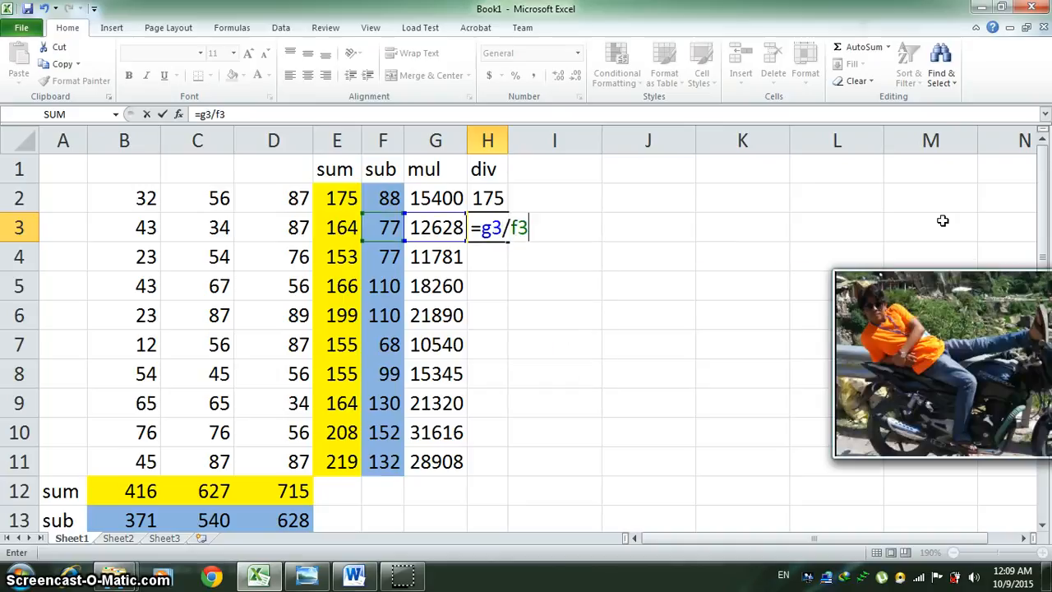
{"action": "key", "text": "Return"}
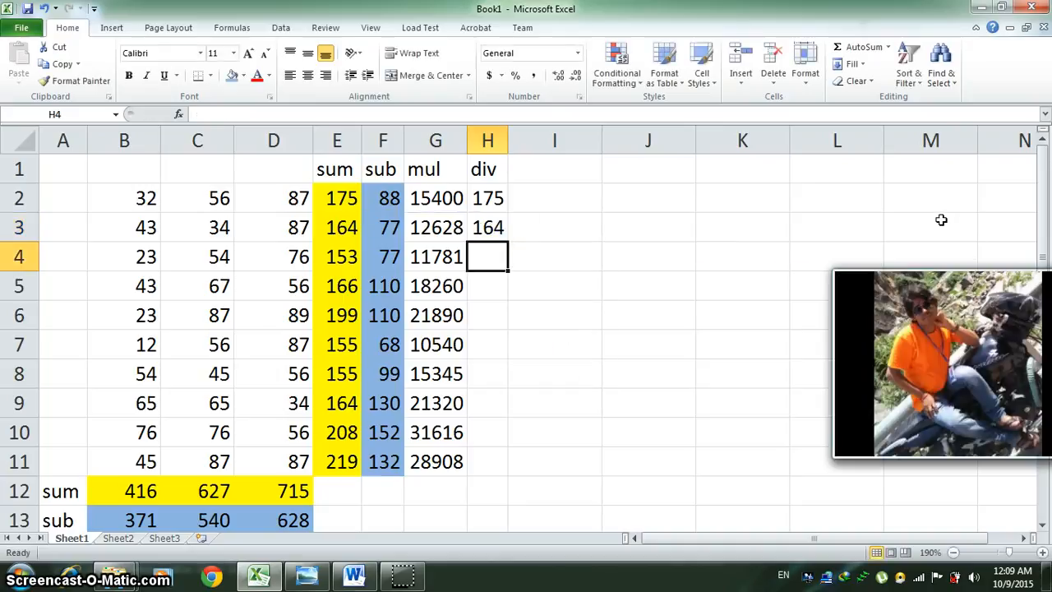
{"action": "left_click", "coordinate": [500, 234]}
{"action": "left_click_drag", "start_coordinate": [503, 244], "coordinate": [488, 463]}
Step: Add the row label "div" in A15, below the "mul" label
{"action": "scroll", "coordinate": [484, 462], "scroll_direction": "down", "scroll_amount": 2}
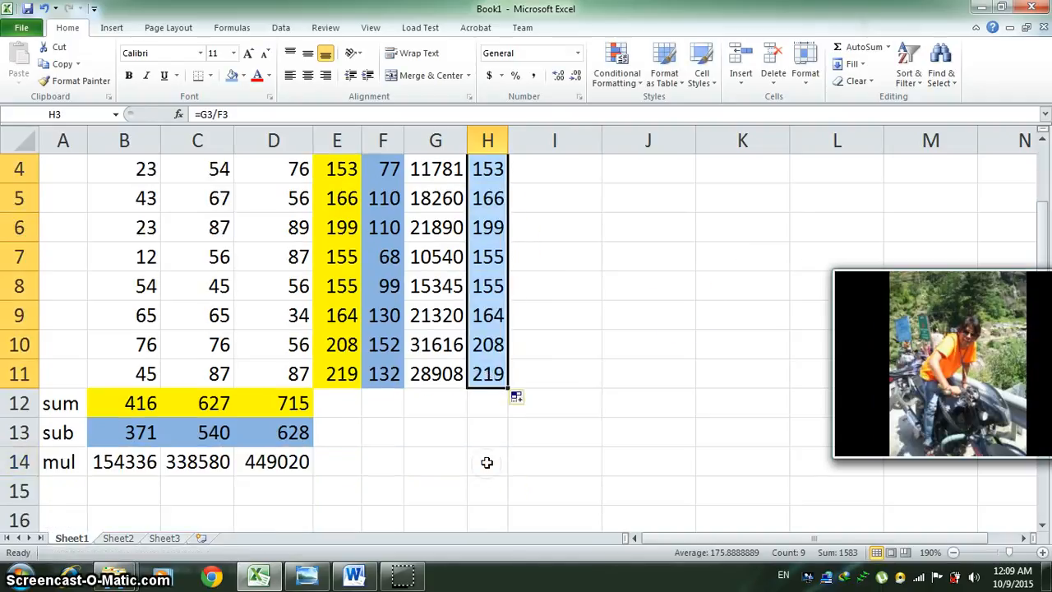
{"action": "left_click", "coordinate": [68, 401]}
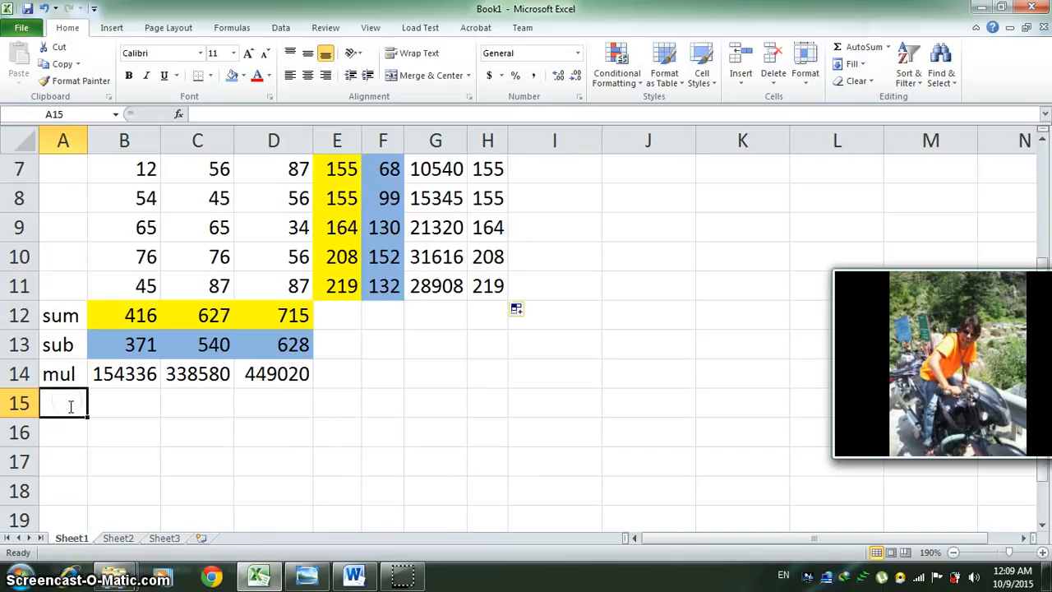
{"action": "type", "text": "div"}
{"action": "key", "text": "Tab"}
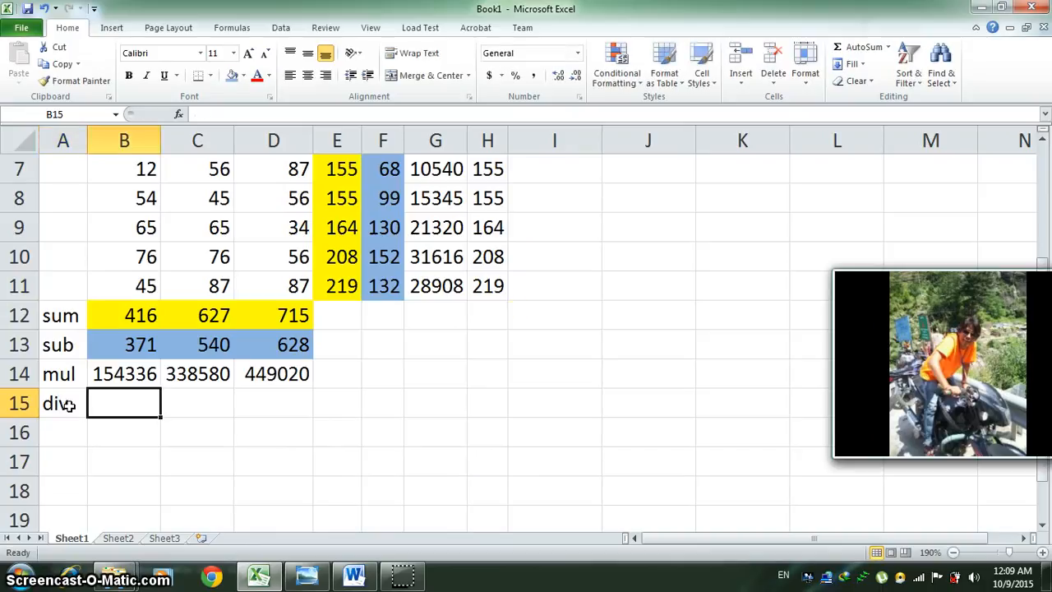
Step: Enter the formula =b14/b13 in B15 to divide mul by sub, and fill it across to D15
{"action": "type", "text": "="}
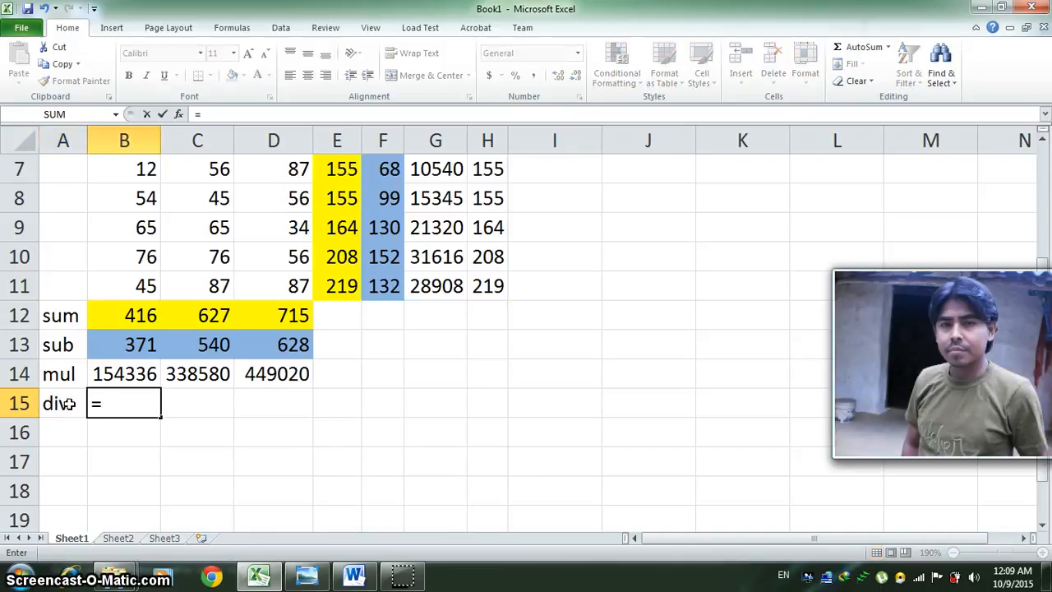
{"action": "type", "text": "b"}
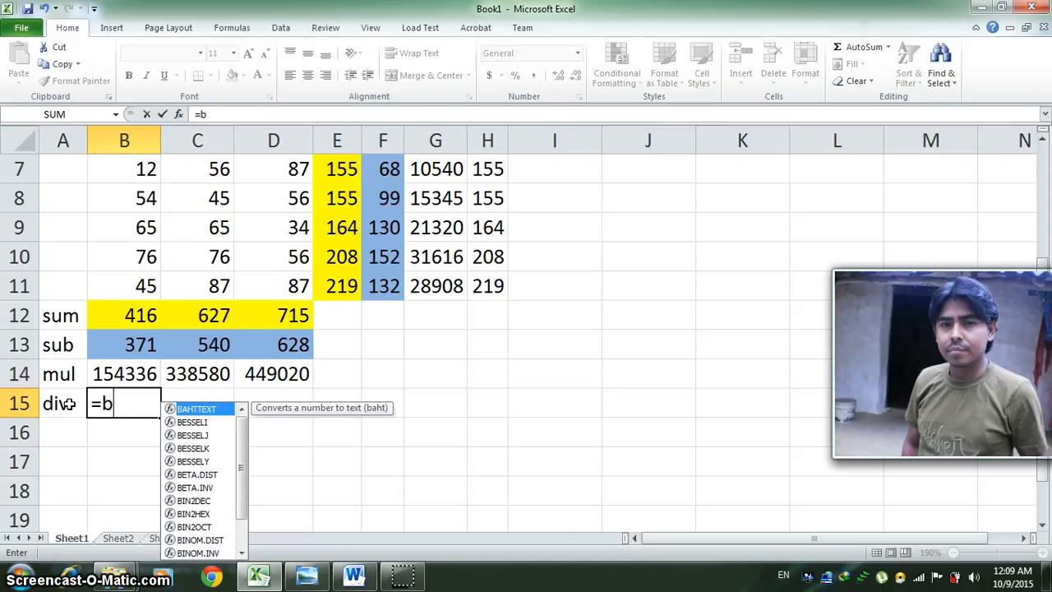
{"action": "type", "text": "14"}
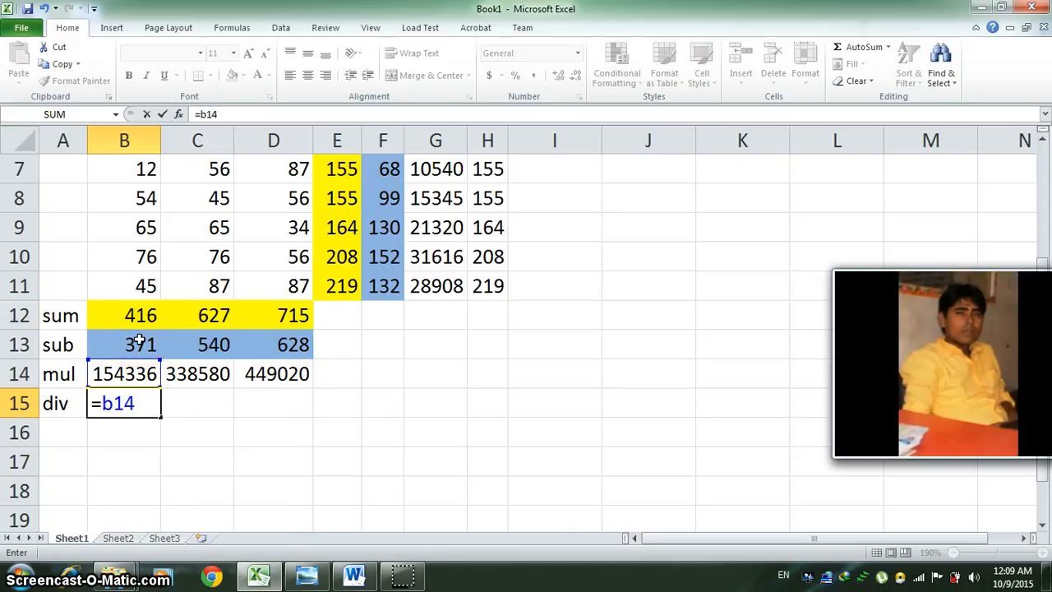
{"action": "type", "text": "/b1"}
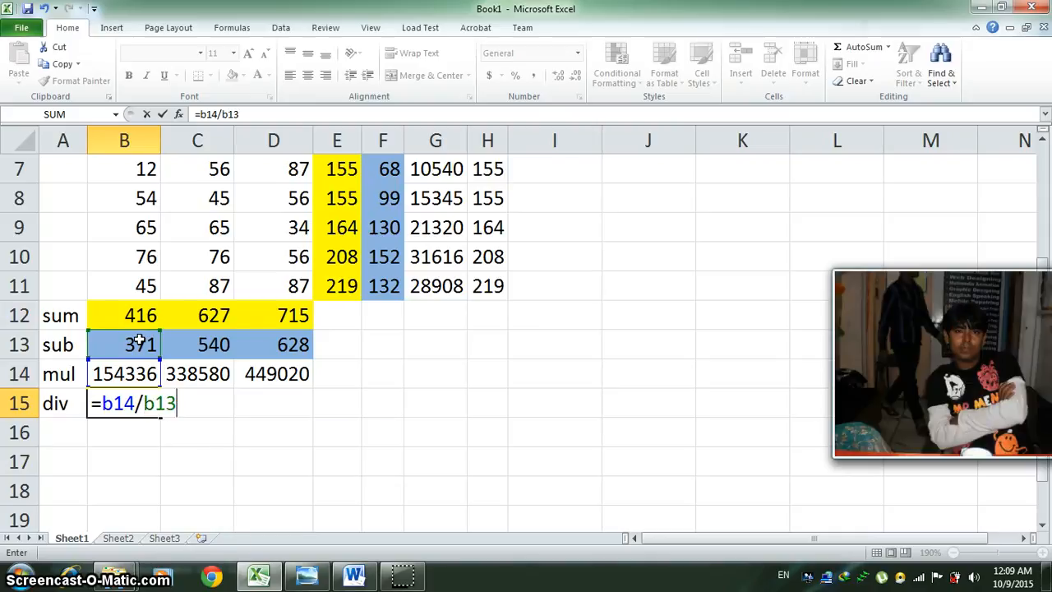
{"action": "type", "text": "3"}
{"action": "key", "text": "Return"}
{"action": "left_click", "coordinate": [136, 401]}
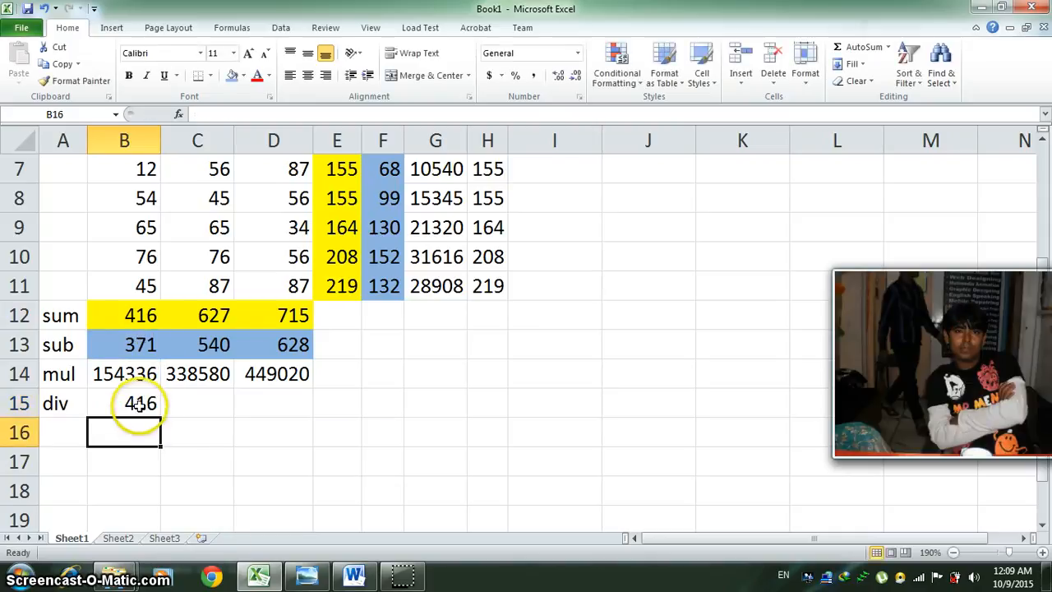
{"action": "left_click_drag", "start_coordinate": [162, 417], "coordinate": [310, 416]}
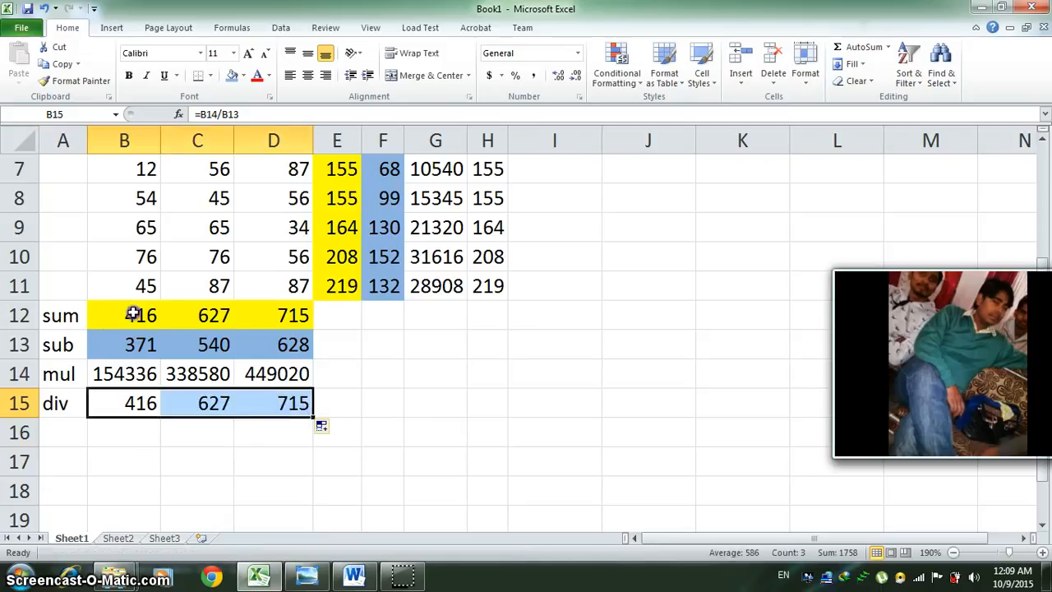
Step: Compare the column sums in B12:D12 with the division results in B15:D15
{"action": "left_click_drag", "start_coordinate": [138, 321], "coordinate": [265, 309]}
{"action": "left_click", "coordinate": [116, 403]}
{"action": "left_click_drag", "start_coordinate": [116, 403], "coordinate": [286, 402]}
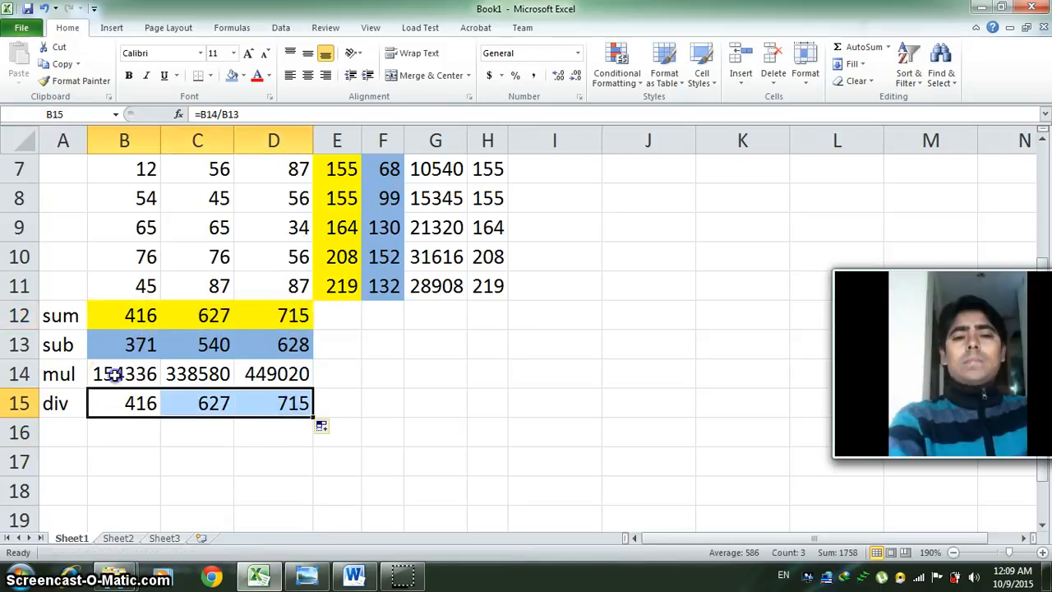
Step: Shade the multiplication results in B14:D14 with the standard light green fill color
{"action": "left_click_drag", "start_coordinate": [112, 373], "coordinate": [267, 374]}
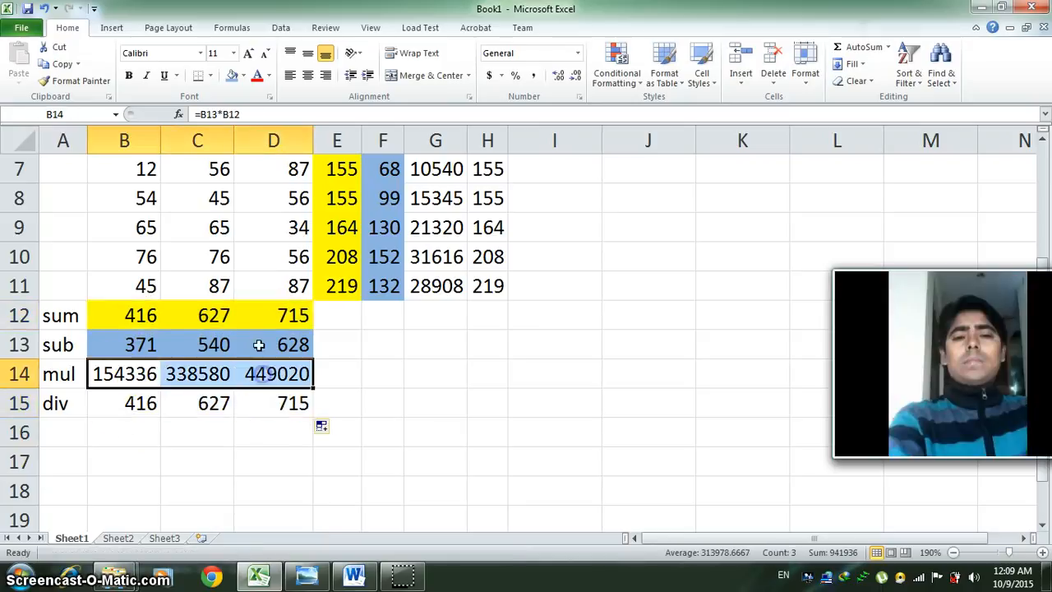
{"action": "left_click", "coordinate": [244, 75]}
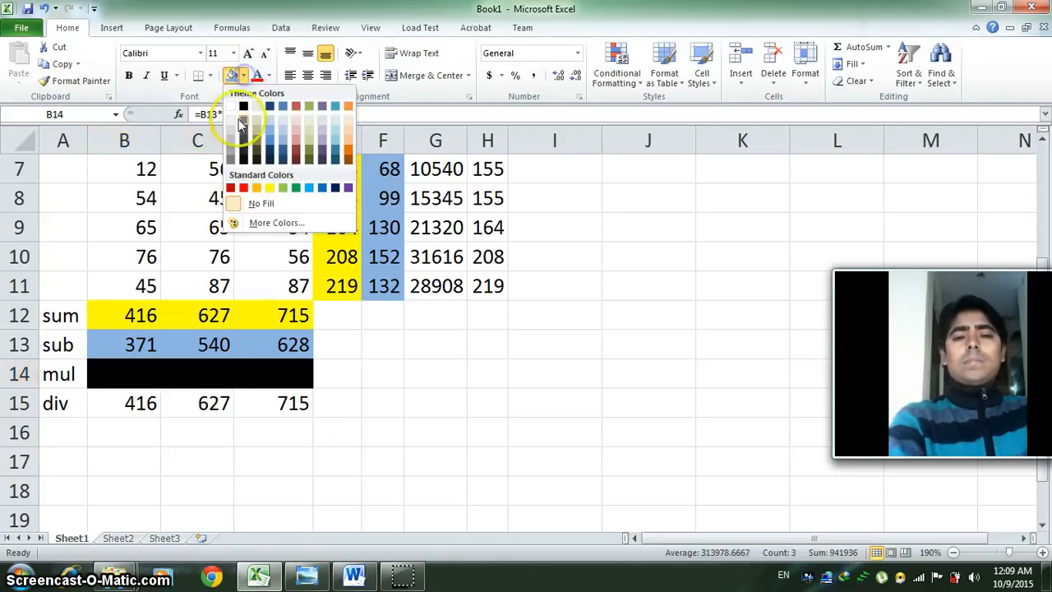
{"action": "left_click", "coordinate": [282, 187]}
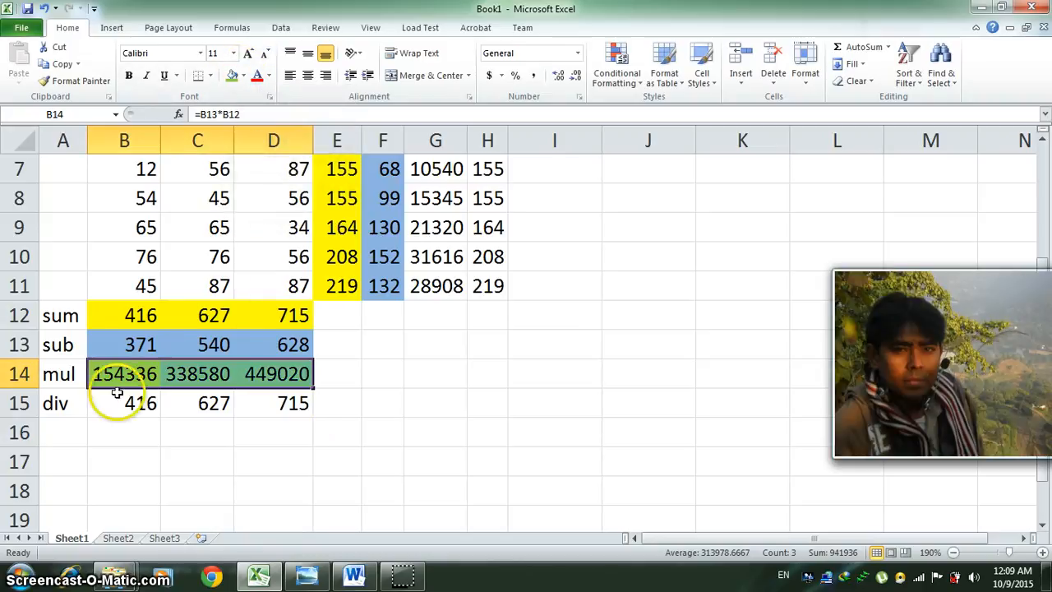
Step: Shade the division results in B15:D15 light orange, after trying dark blue and standard orange fills
{"action": "left_click_drag", "start_coordinate": [112, 399], "coordinate": [270, 393]}
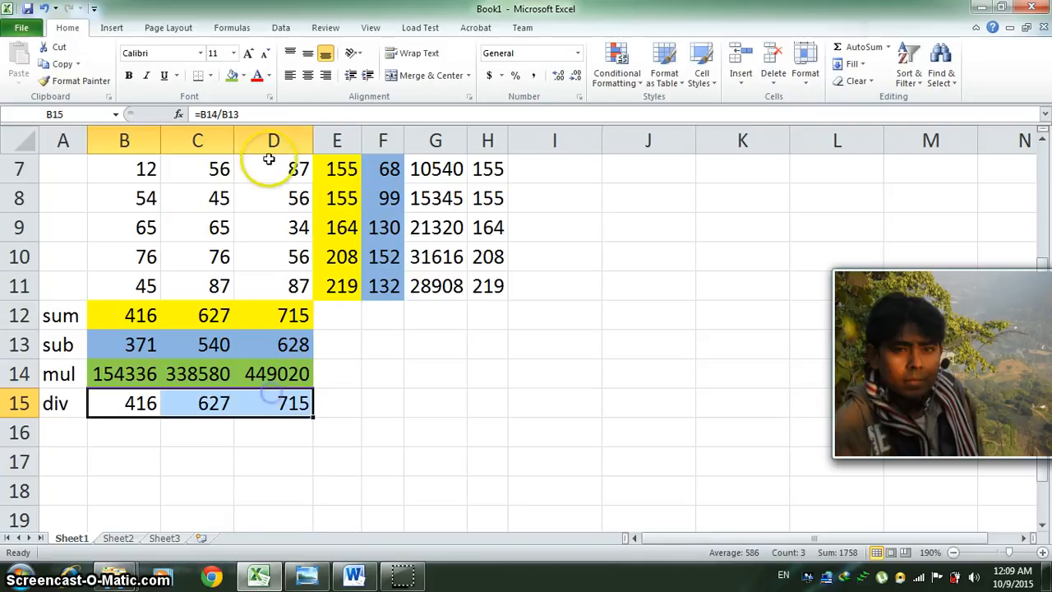
{"action": "left_click", "coordinate": [243, 76]}
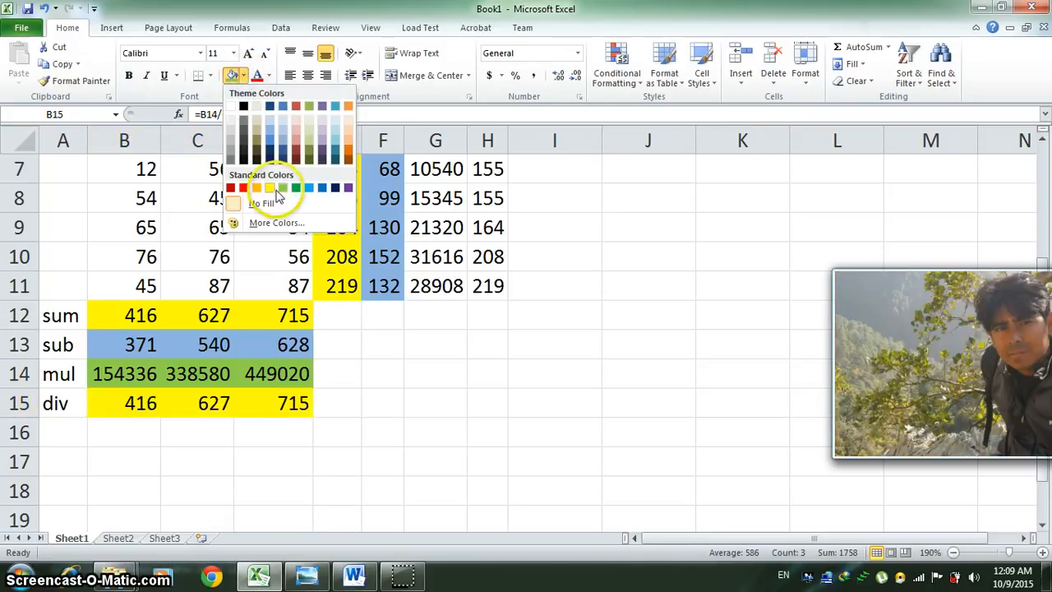
{"action": "left_click", "coordinate": [334, 188]}
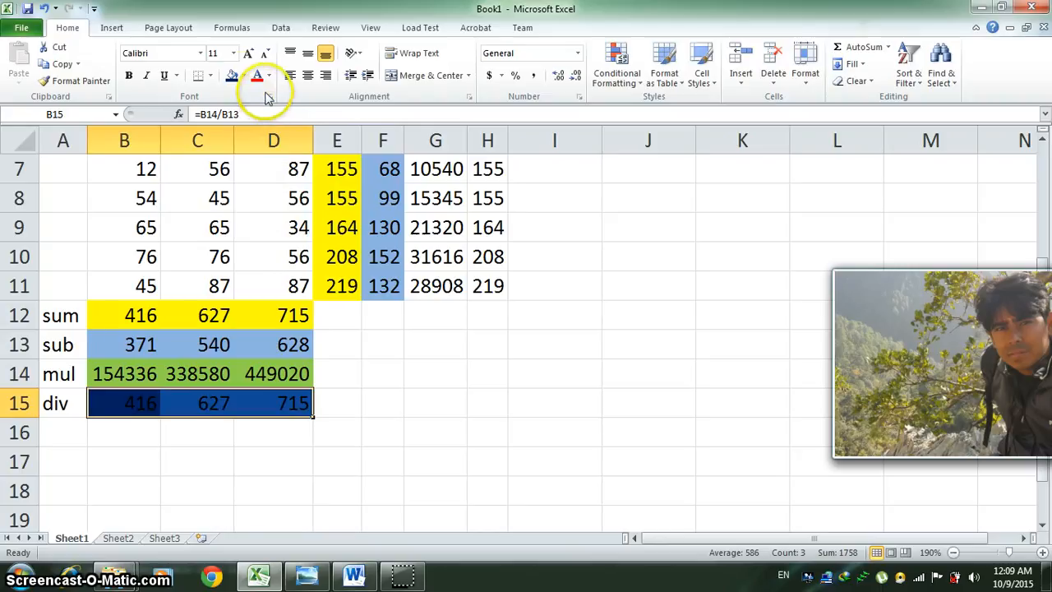
{"action": "left_click", "coordinate": [244, 75]}
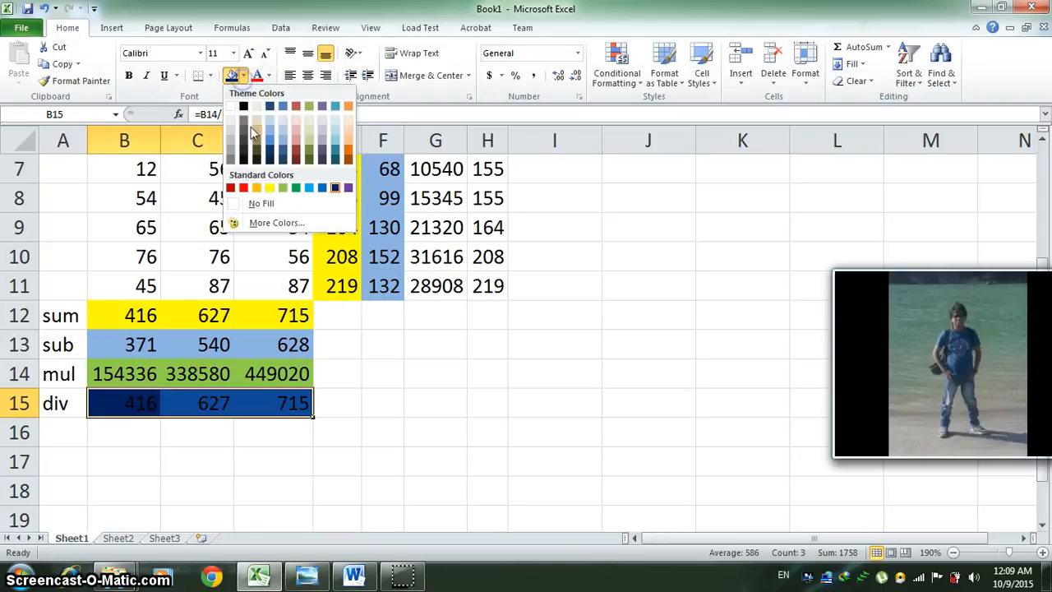
{"action": "left_click", "coordinate": [257, 189]}
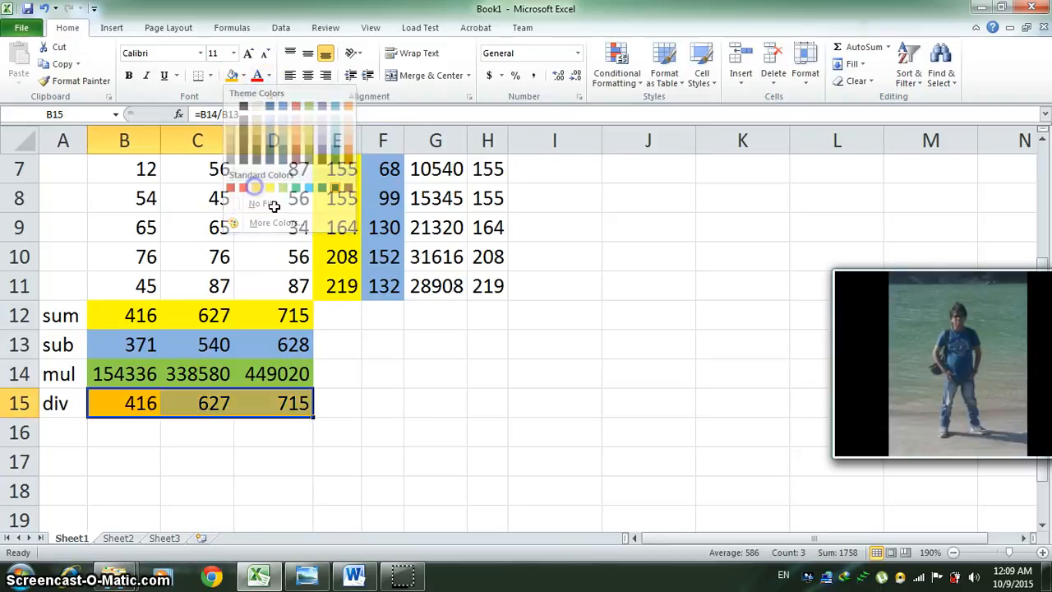
{"action": "left_click", "coordinate": [243, 75]}
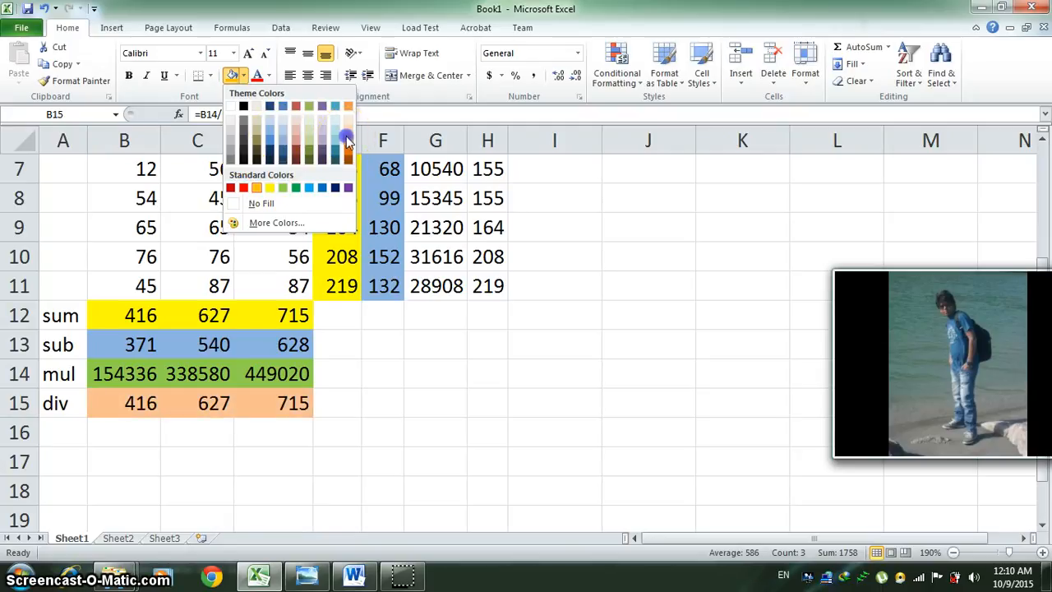
{"action": "left_click", "coordinate": [505, 277]}
{"action": "left_click", "coordinate": [516, 305]}
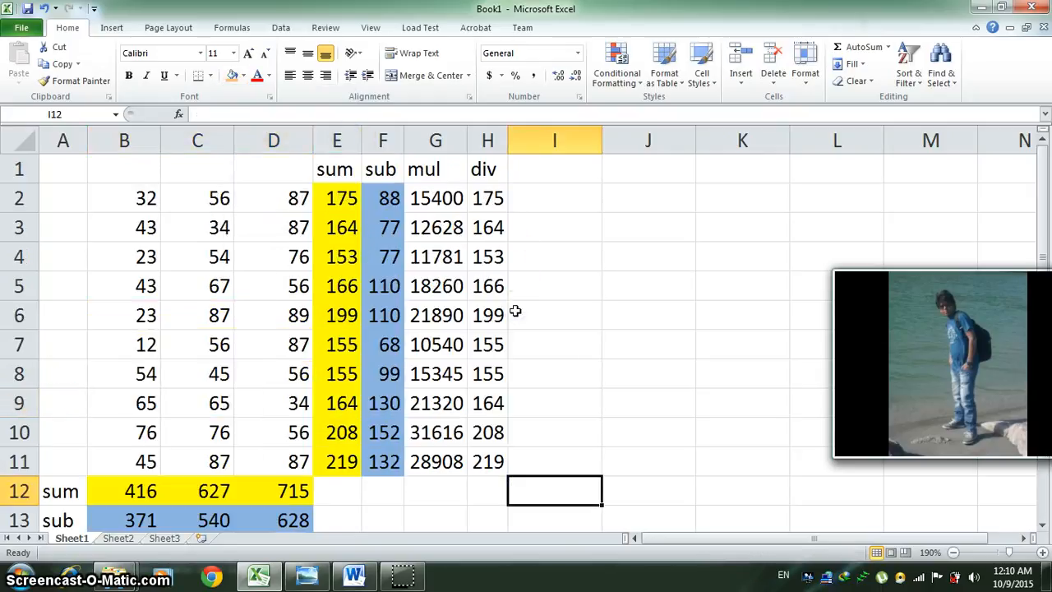
Step: Review the sum, subtraction, multiplication and division formulas of row 2 in cells E2 to H2
{"action": "scroll", "coordinate": [515, 309], "scroll_direction": "down", "scroll_amount": 1}
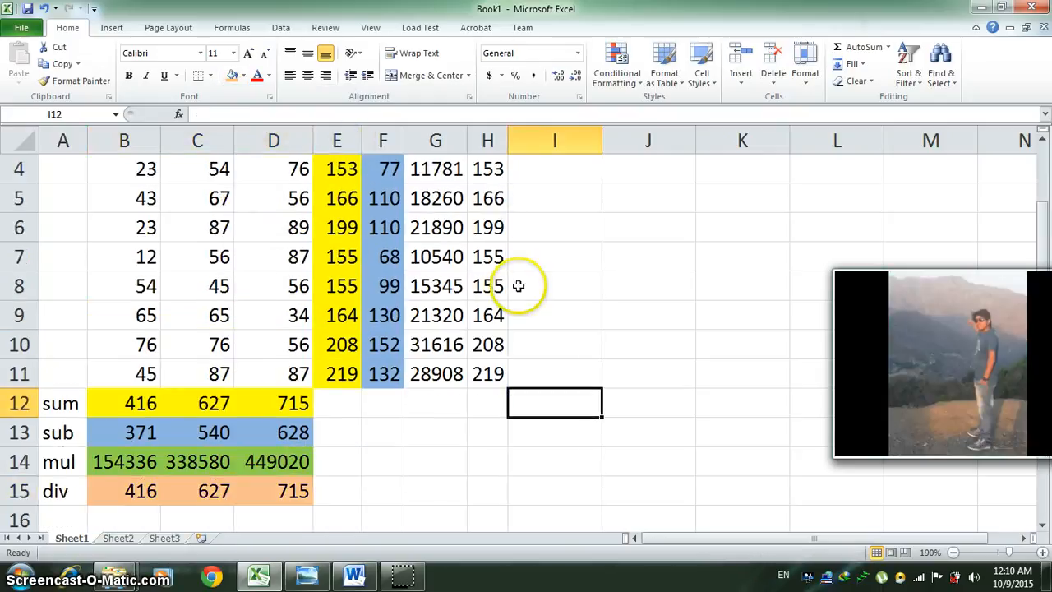
{"action": "scroll", "coordinate": [510, 275], "scroll_direction": "up", "scroll_amount": 1}
{"action": "left_click", "coordinate": [419, 197]}
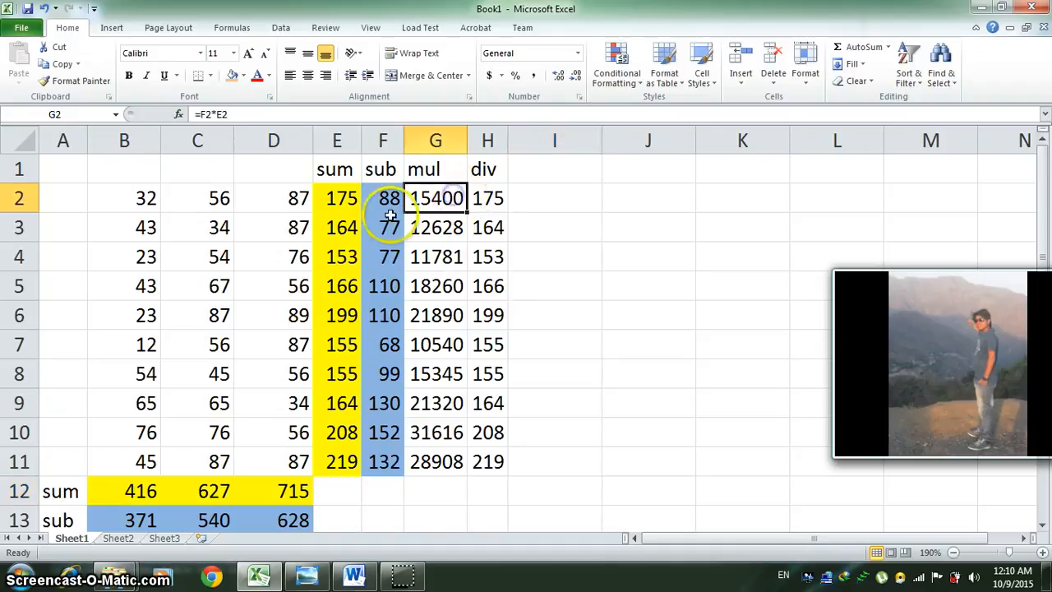
{"action": "left_click", "coordinate": [339, 197]}
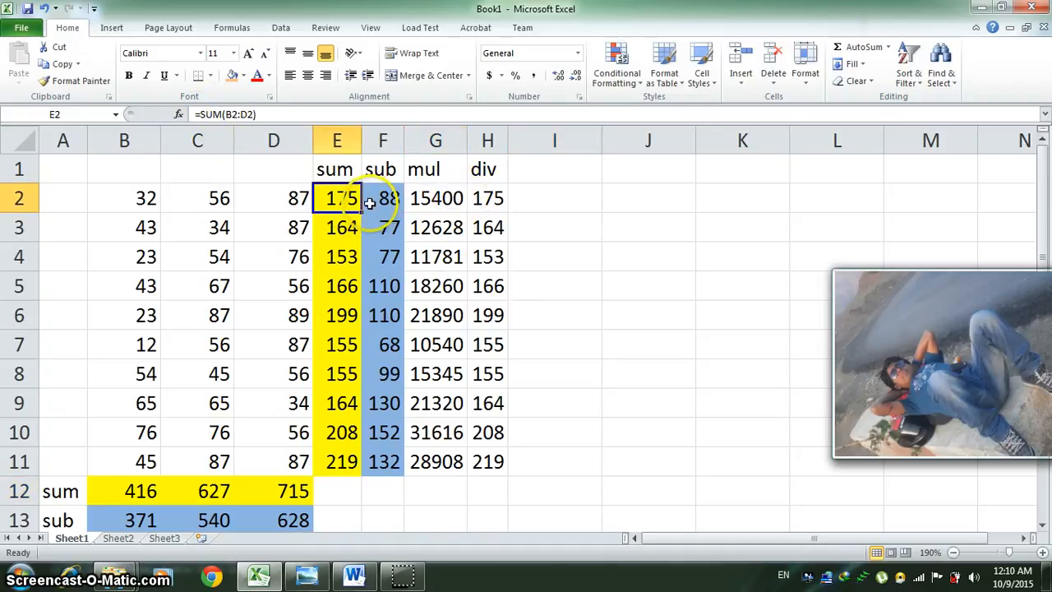
{"action": "left_click", "coordinate": [257, 115]}
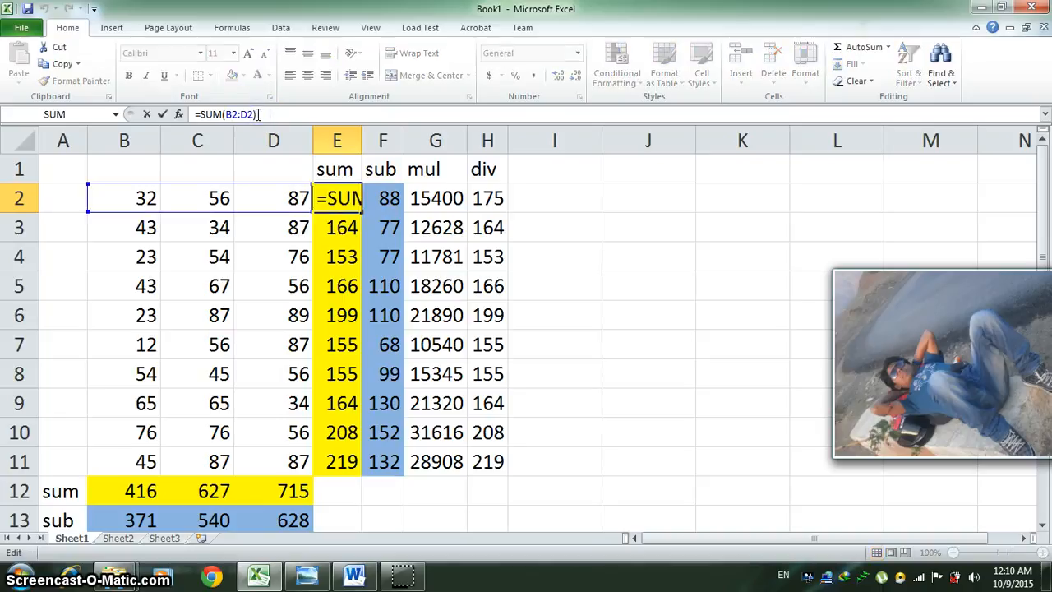
{"action": "key", "text": "Return"}
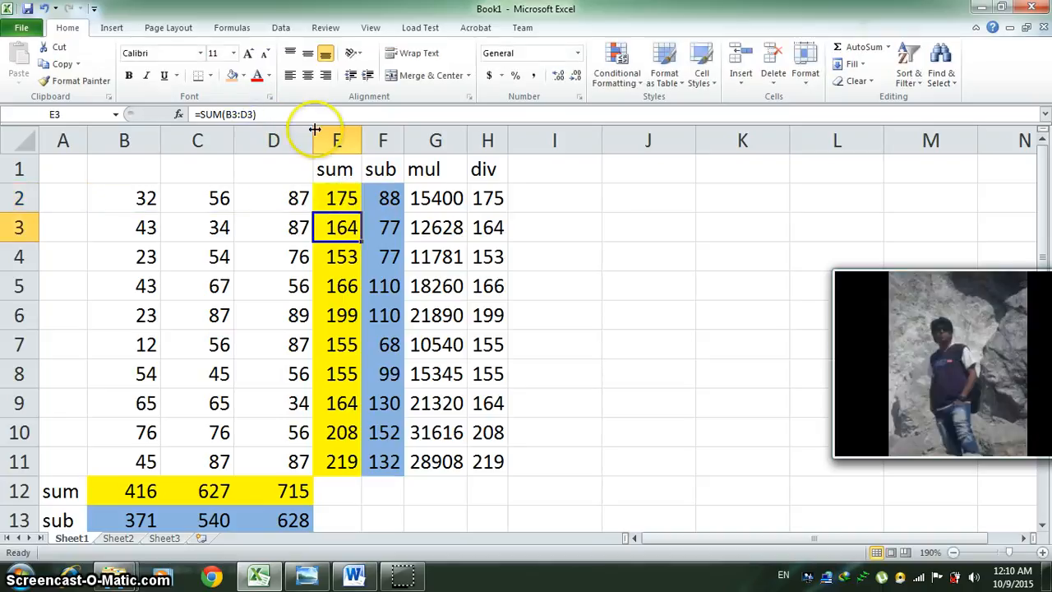
{"action": "left_click", "coordinate": [385, 202]}
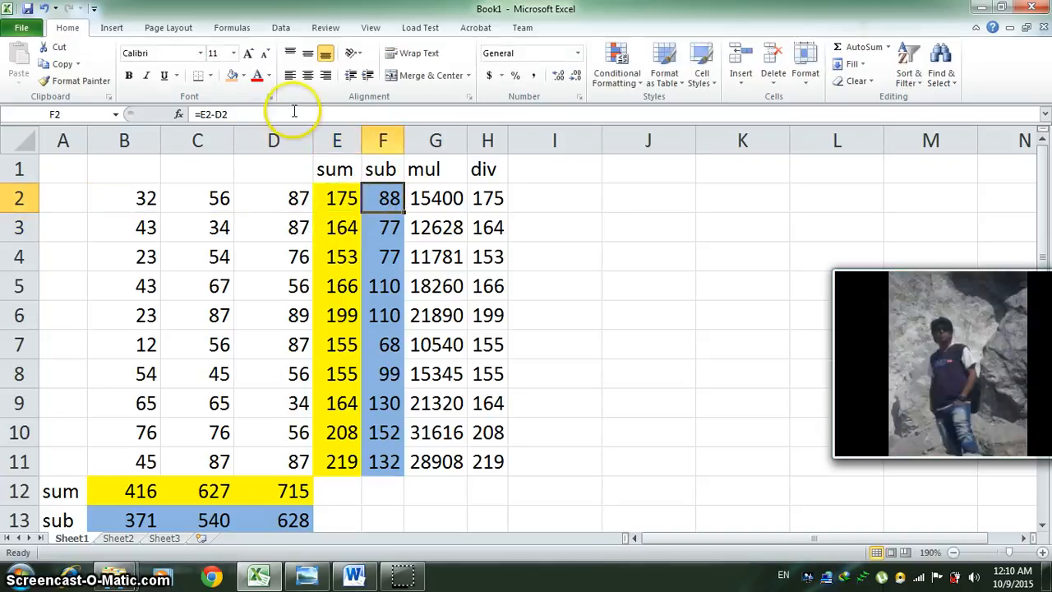
{"action": "left_click", "coordinate": [433, 201]}
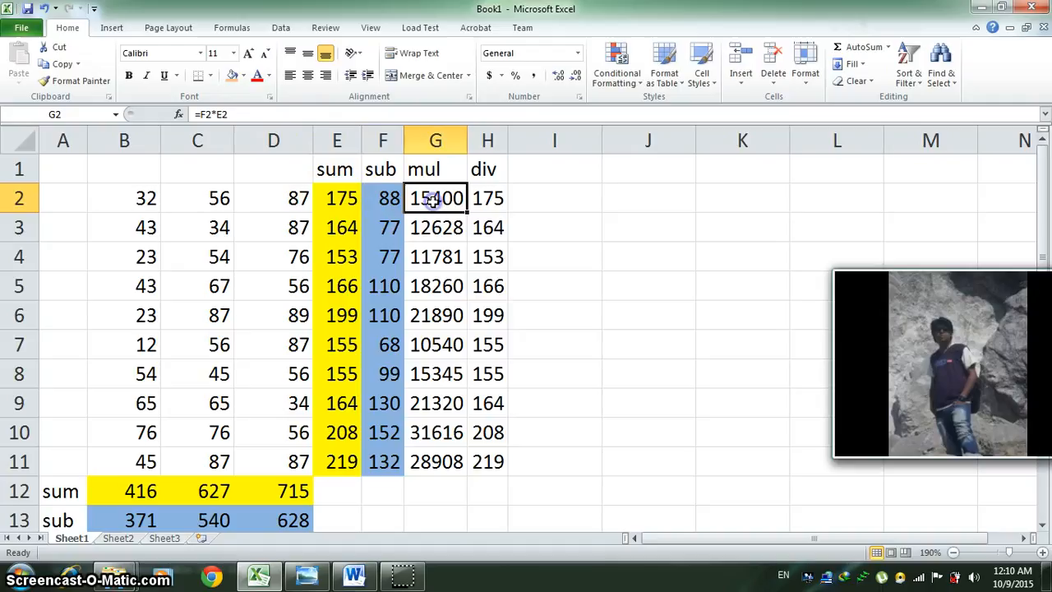
{"action": "left_click", "coordinate": [488, 197]}
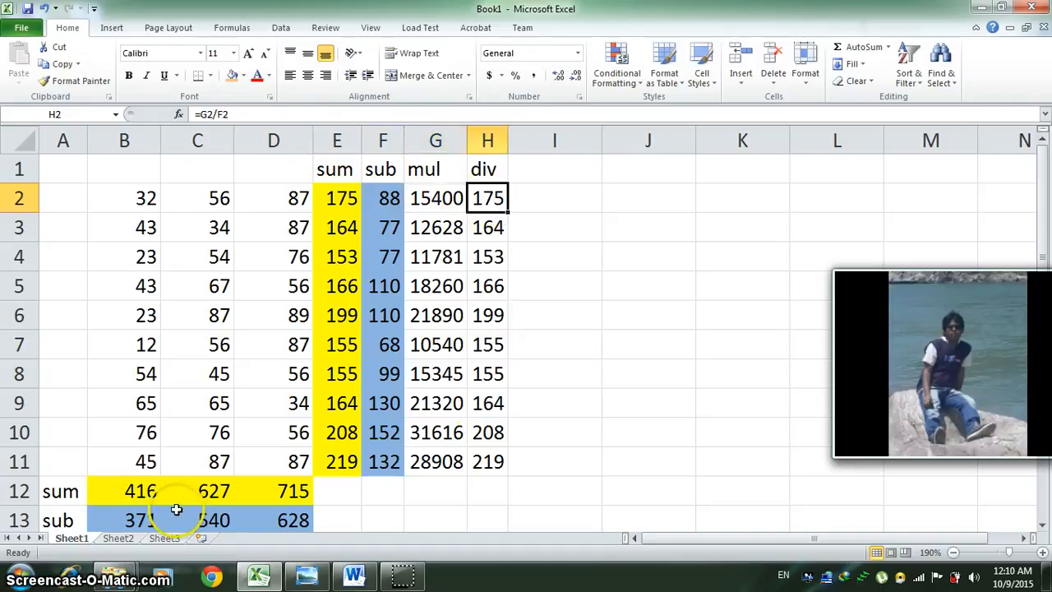
Step: Review the column B formulas for sum, subtraction, multiplication and division in cells B12 to B15
{"action": "scroll", "coordinate": [170, 505], "scroll_direction": "down", "scroll_amount": 1}
{"action": "scroll", "coordinate": [169, 505], "scroll_direction": "down", "scroll_amount": 1}
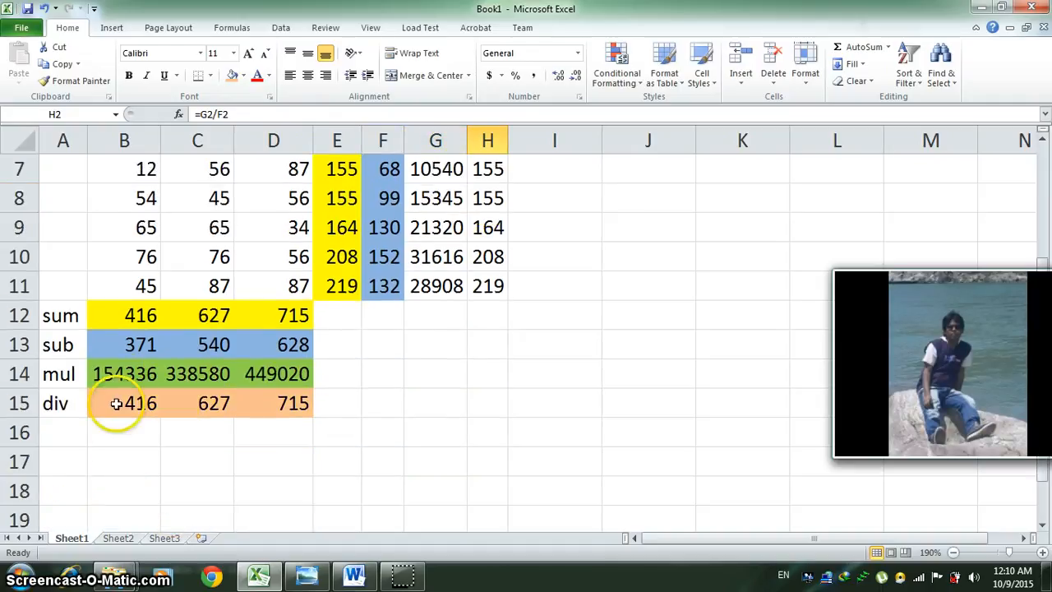
{"action": "left_click", "coordinate": [140, 316]}
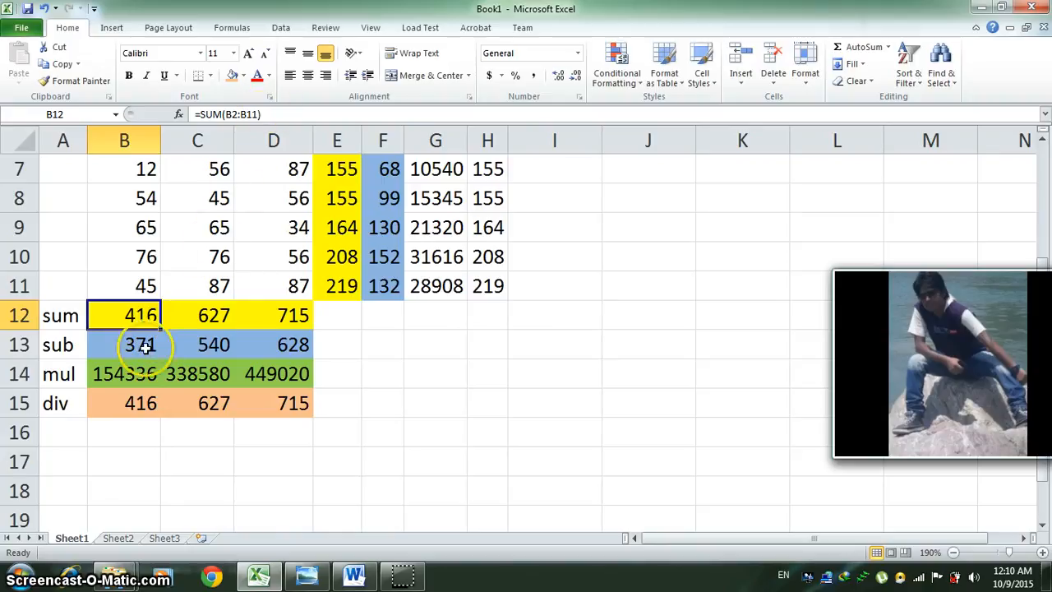
{"action": "left_click", "coordinate": [145, 347]}
{"action": "left_click", "coordinate": [145, 375]}
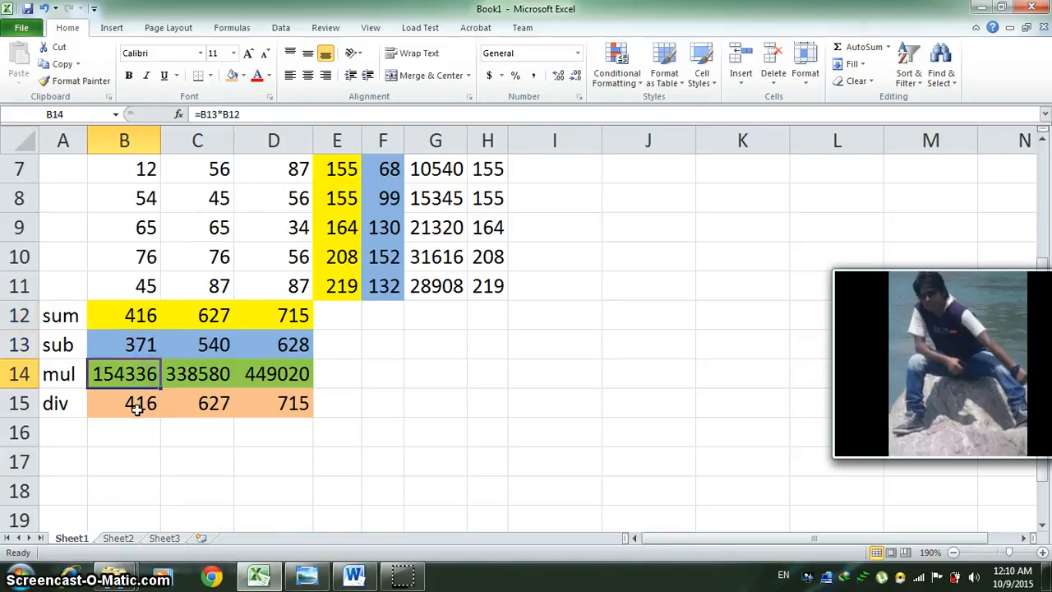
{"action": "left_click", "coordinate": [137, 410]}
{"action": "scroll", "coordinate": [452, 346], "scroll_direction": "up", "scroll_amount": 2}
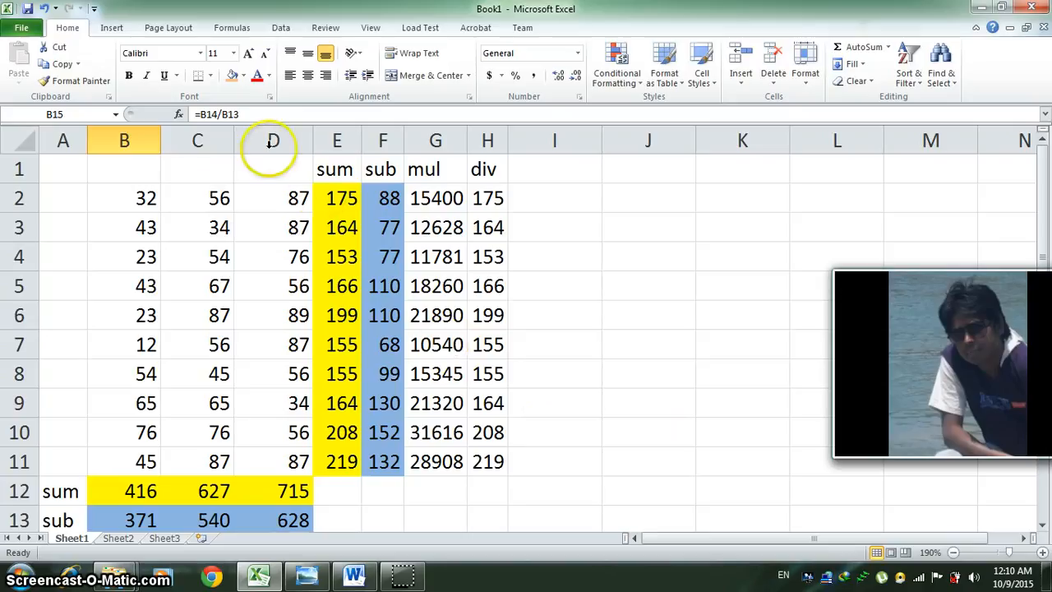
{"action": "scroll", "coordinate": [321, 329], "scroll_direction": "down", "scroll_amount": 2}
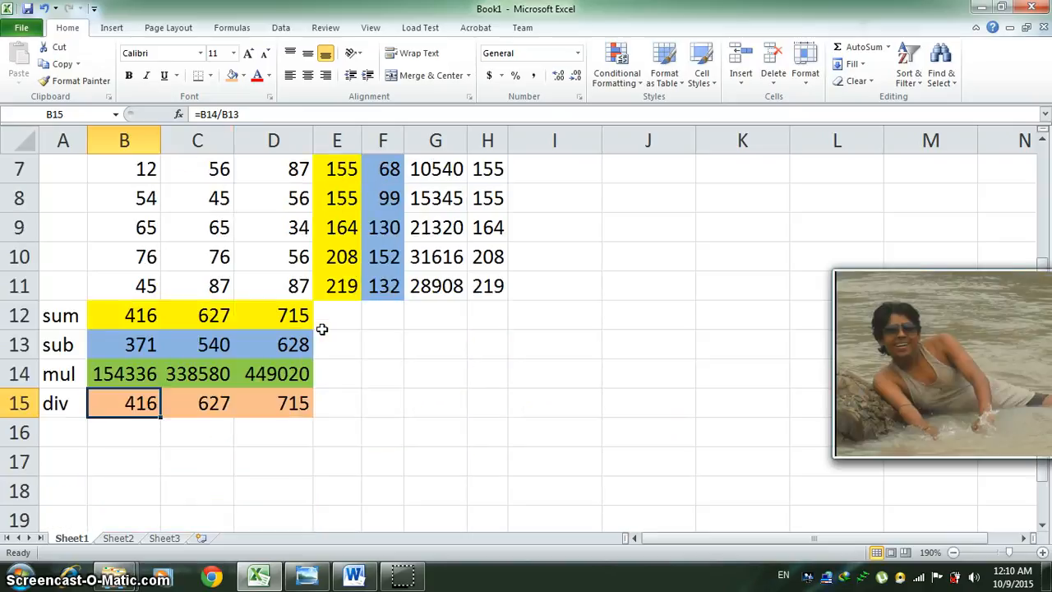
{"action": "scroll", "coordinate": [321, 329], "scroll_direction": "up", "scroll_amount": 1}
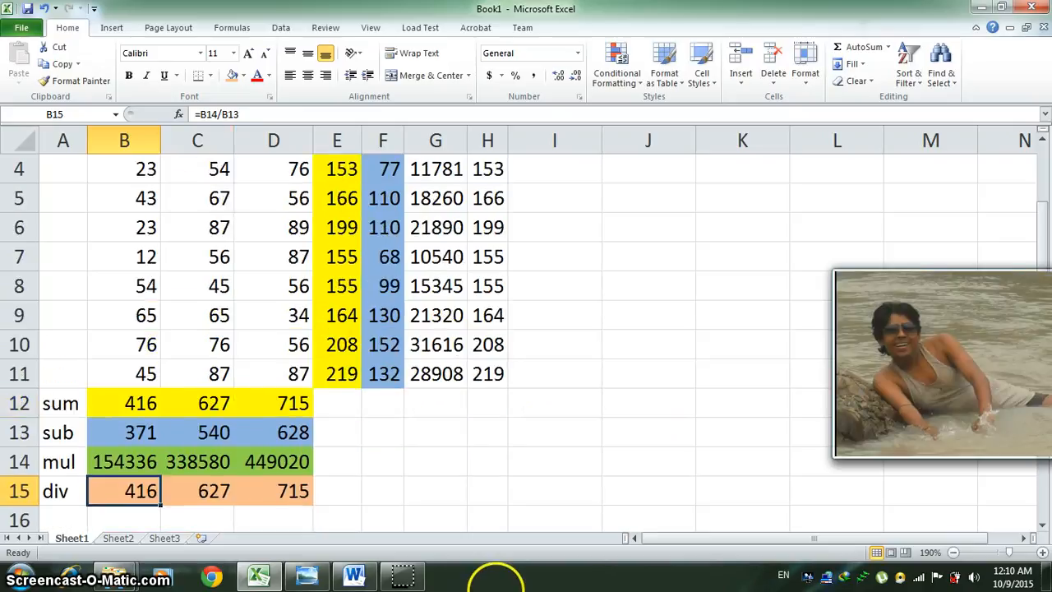
{"action": "scroll", "coordinate": [421, 444], "scroll_direction": "up", "scroll_amount": 1}
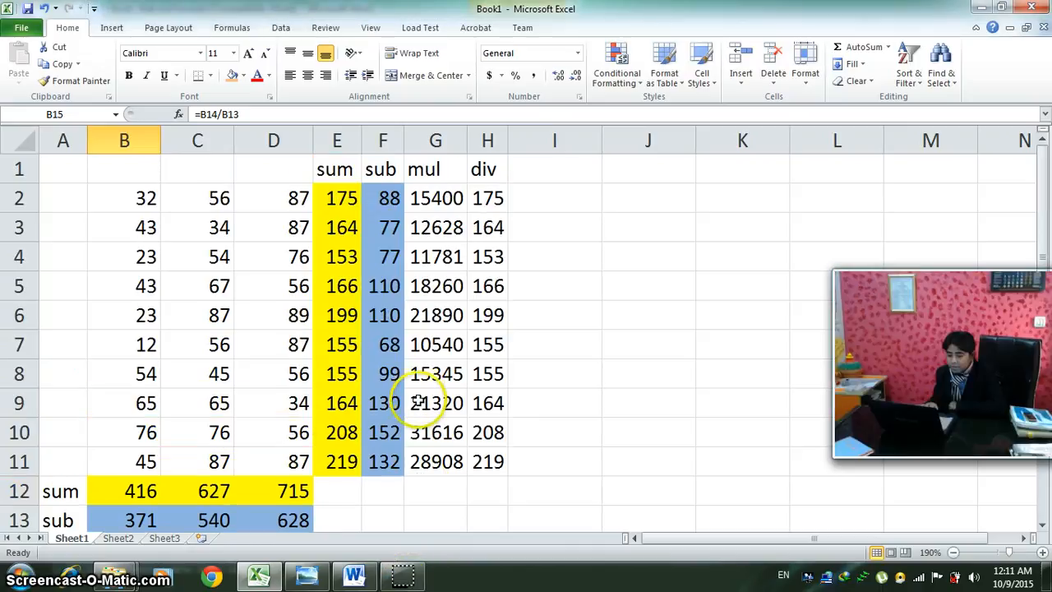
{"action": "left_click", "coordinate": [552, 323]}
{"action": "scroll", "coordinate": [469, 319], "scroll_direction": "down", "scroll_amount": 4}
{"action": "scroll", "coordinate": [469, 319], "scroll_direction": "up", "scroll_amount": 4}
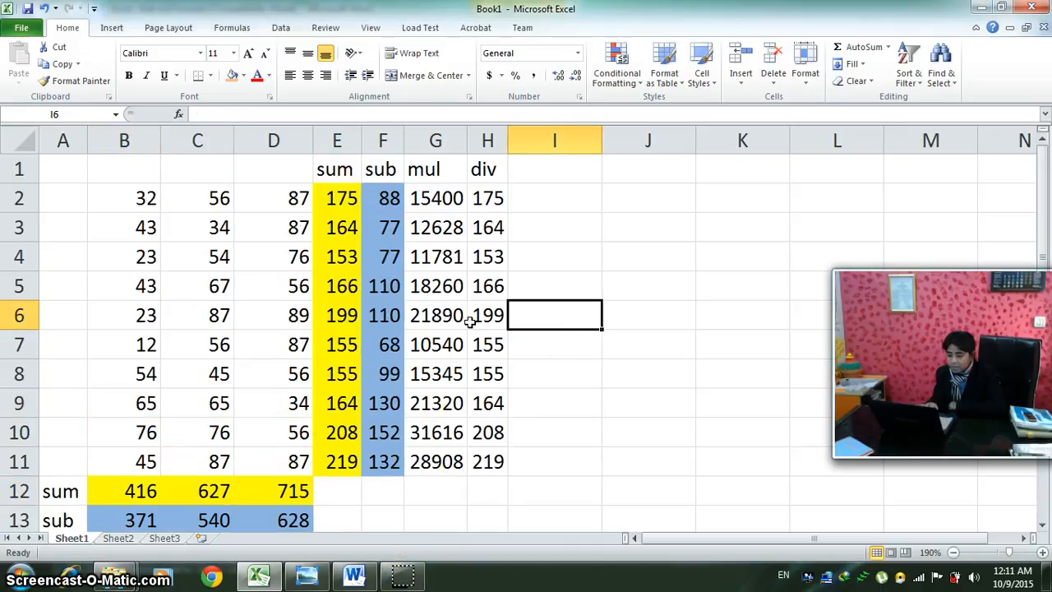
{"action": "left_click", "coordinate": [565, 173]}
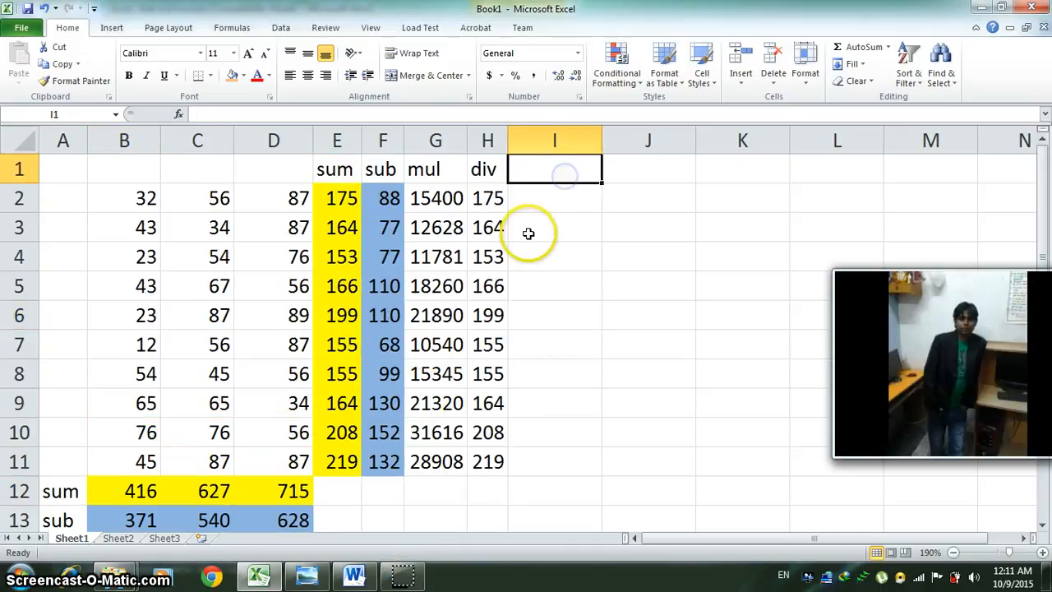
{"action": "scroll", "coordinate": [530, 232], "scroll_direction": "down", "scroll_amount": 2}
{"action": "scroll", "coordinate": [528, 234], "scroll_direction": "up", "scroll_amount": 2}
{"action": "scroll", "coordinate": [529, 234], "scroll_direction": "down", "scroll_amount": 3}
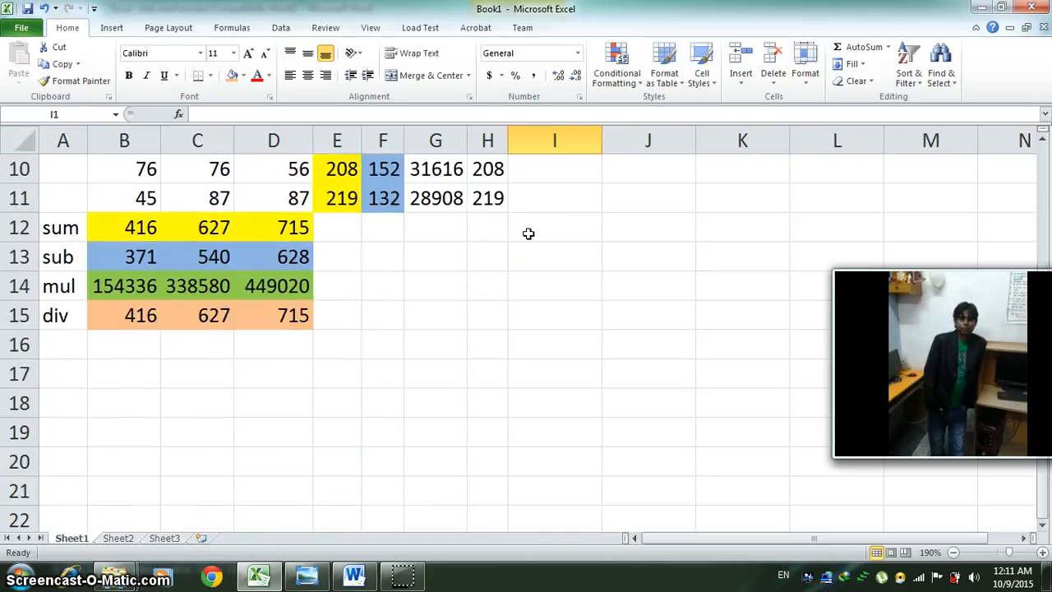
{"action": "scroll", "coordinate": [529, 234], "scroll_direction": "up", "scroll_amount": 3}
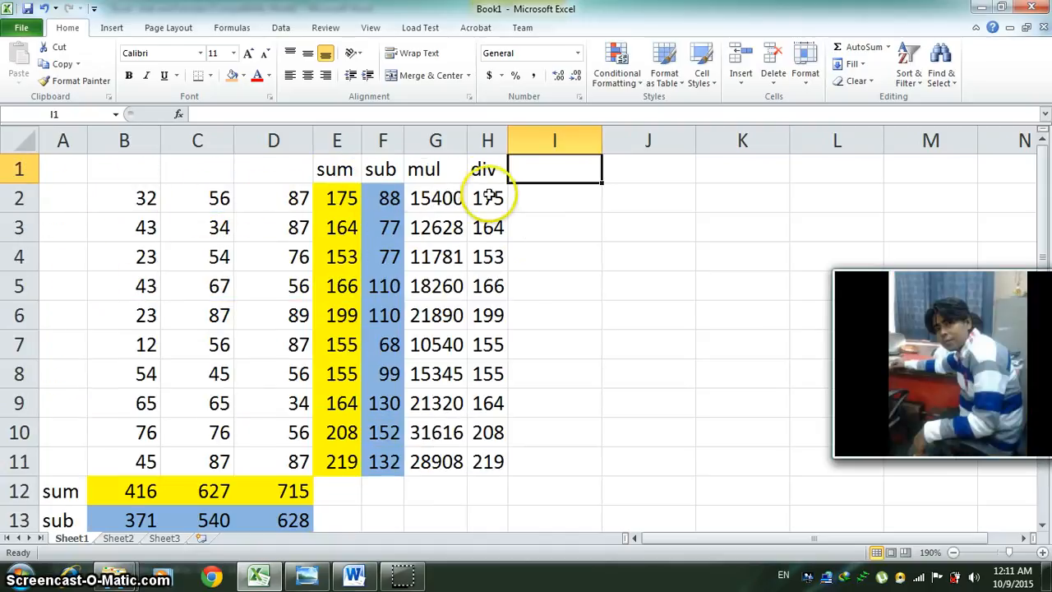
Step: Add the row labels min, max and countif in cells A16 to A18, below the div label
{"action": "scroll", "coordinate": [460, 345], "scroll_direction": "down", "scroll_amount": 2}
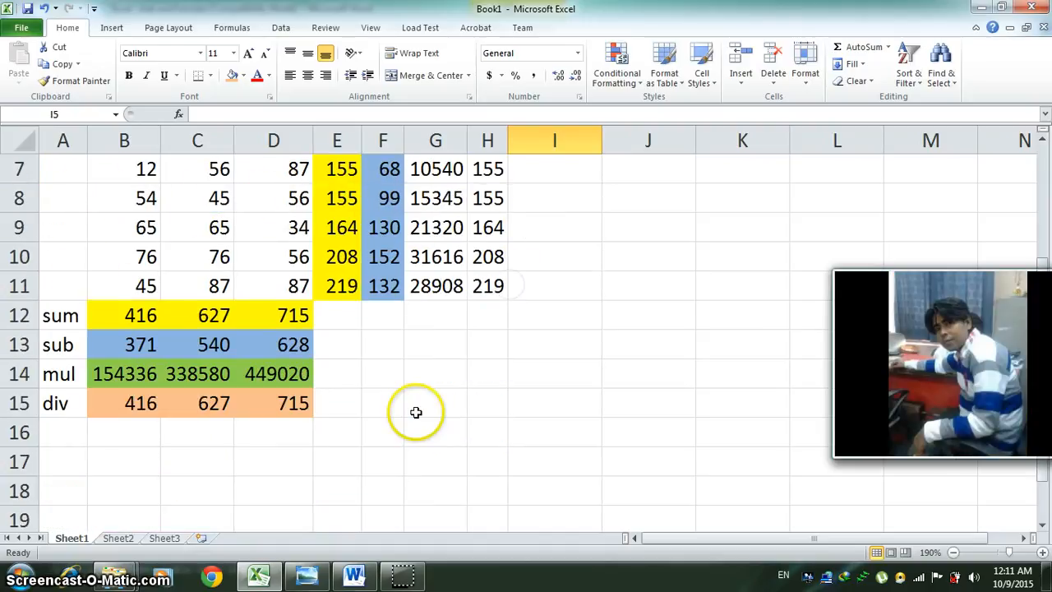
{"action": "left_click", "coordinate": [69, 439]}
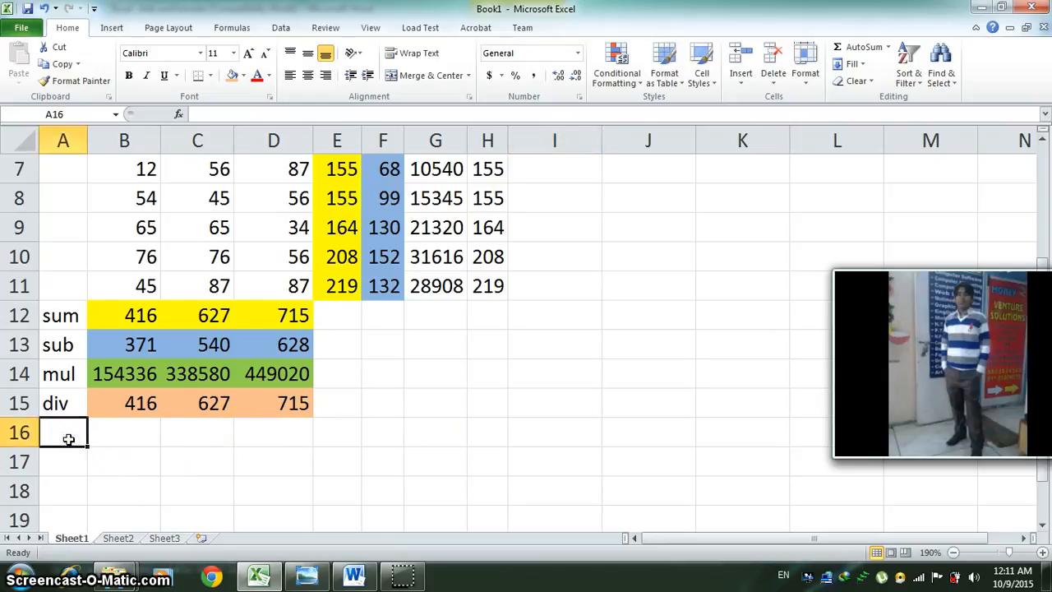
{"action": "type", "text": "min"}
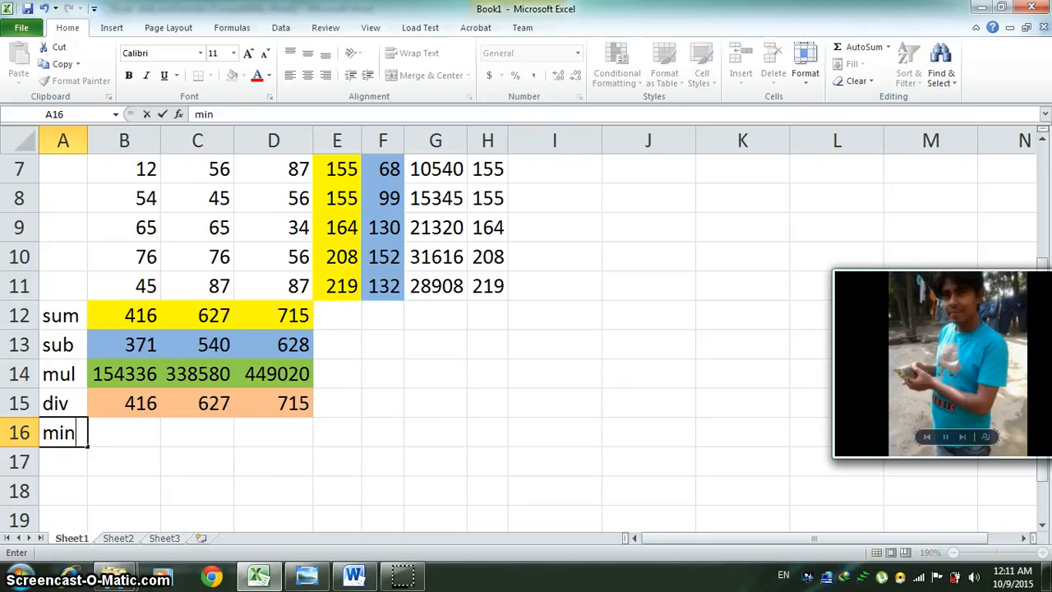
{"action": "key", "text": "Return"}
{"action": "type", "text": "max"}
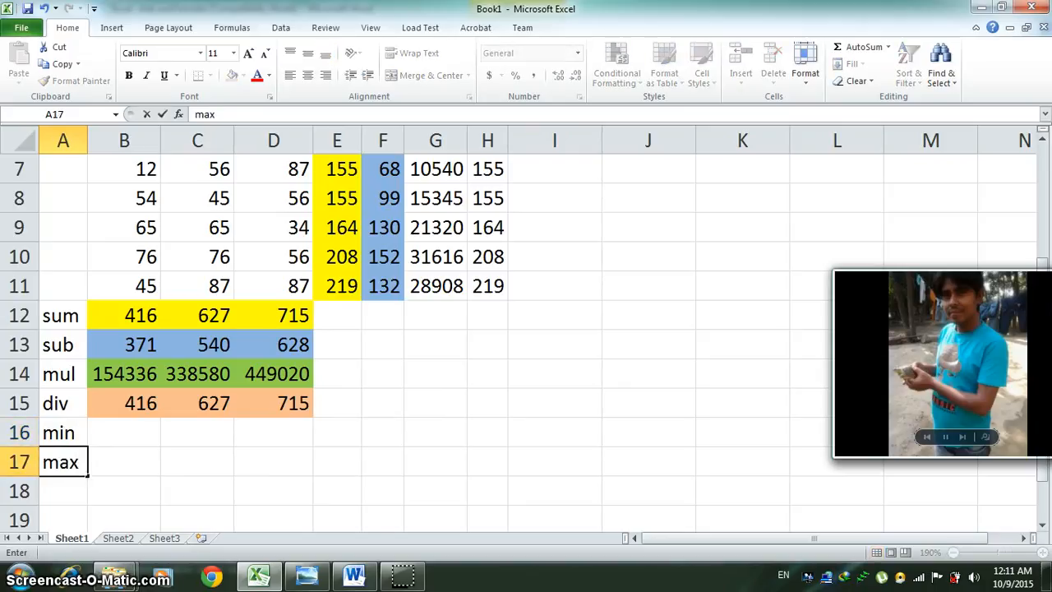
{"action": "key", "text": "Return"}
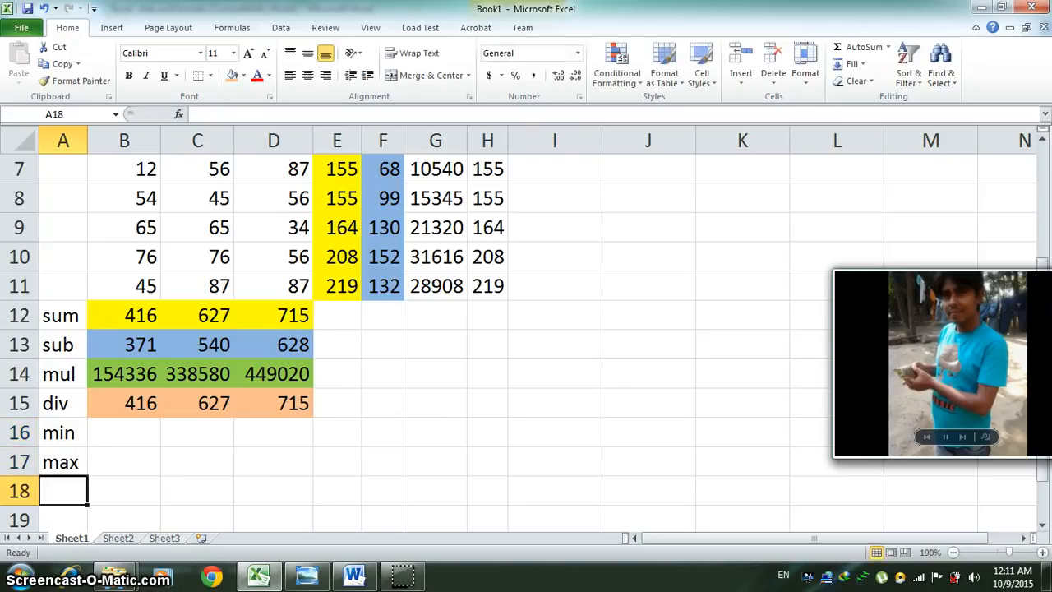
{"action": "type", "text": "countif"}
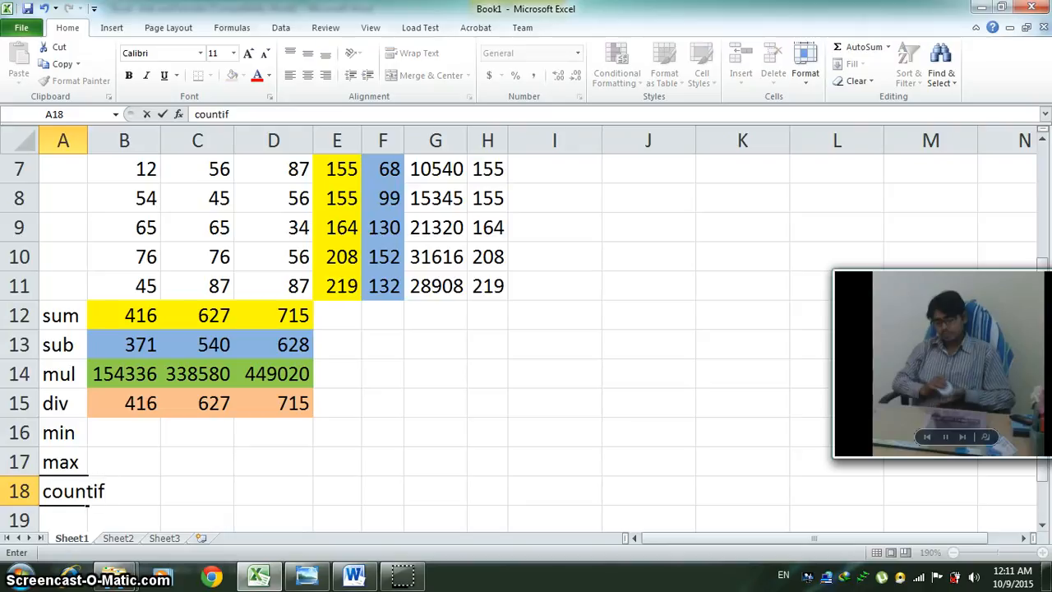
{"action": "key", "text": "Return"}
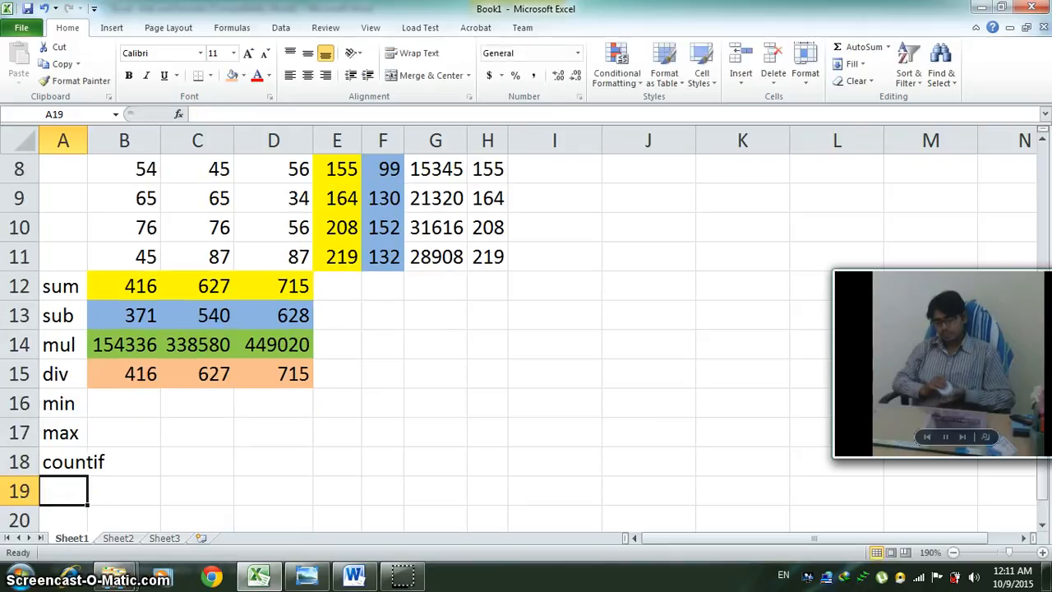
Step: Add the row labels sumif, average and averageif in cells A19 to A21
{"action": "type", "text": "sumi"}
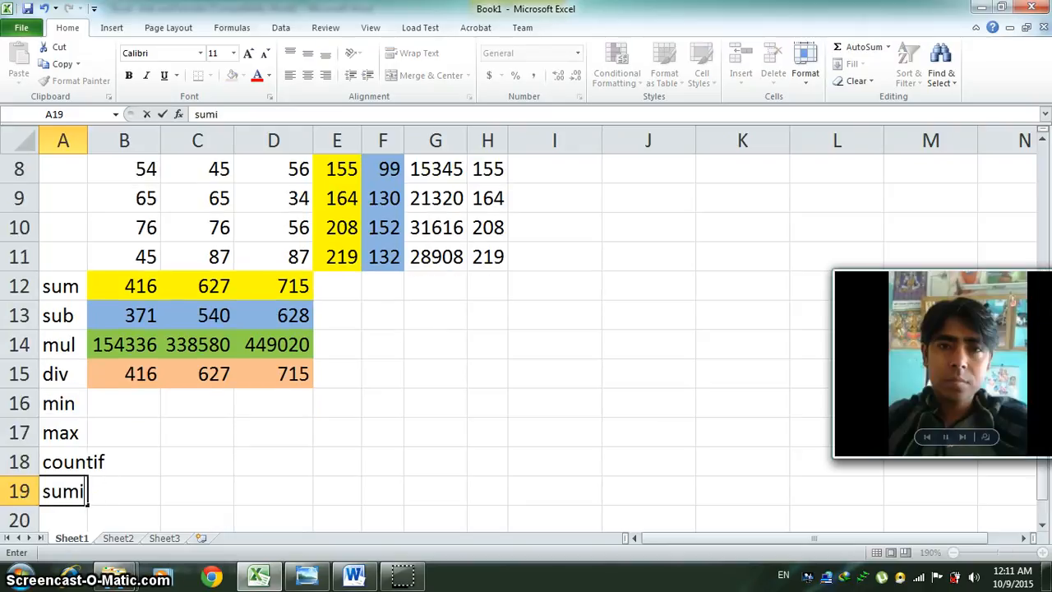
{"action": "type", "text": "f"}
{"action": "key", "text": "Return"}
{"action": "type", "text": "aver"}
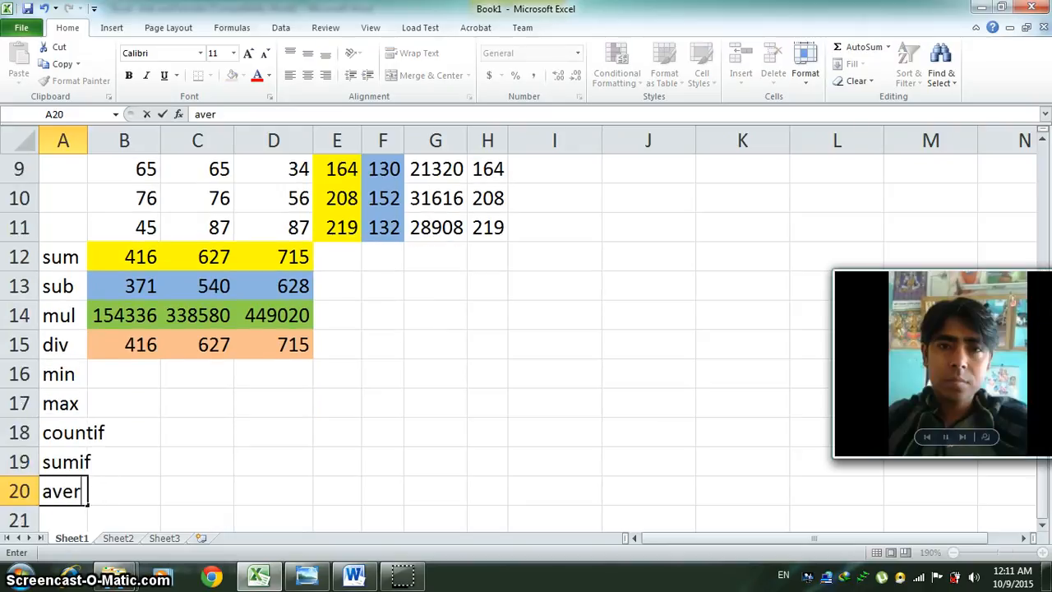
{"action": "type", "text": "age"}
{"action": "key", "text": "Return"}
{"action": "type", "text": "a"}
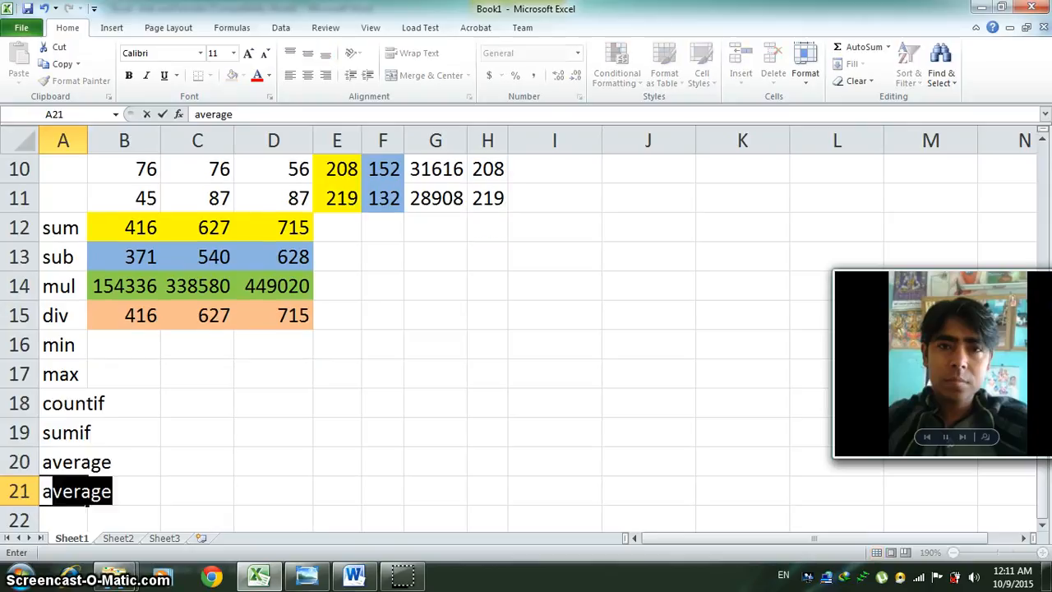
{"action": "type", "text": "verage"}
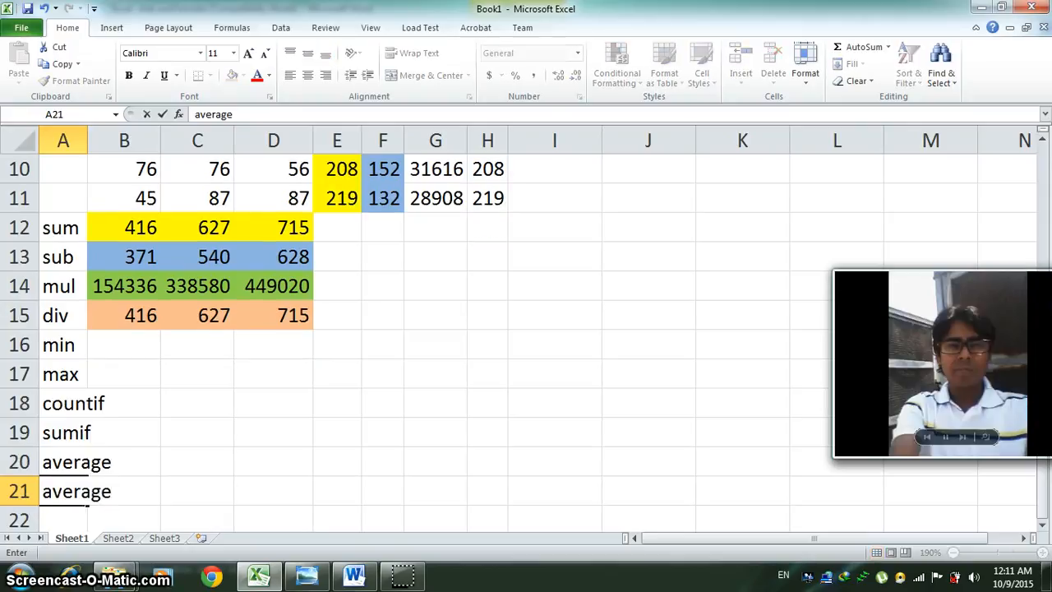
{"action": "type", "text": "if"}
{"action": "key", "text": "Return"}
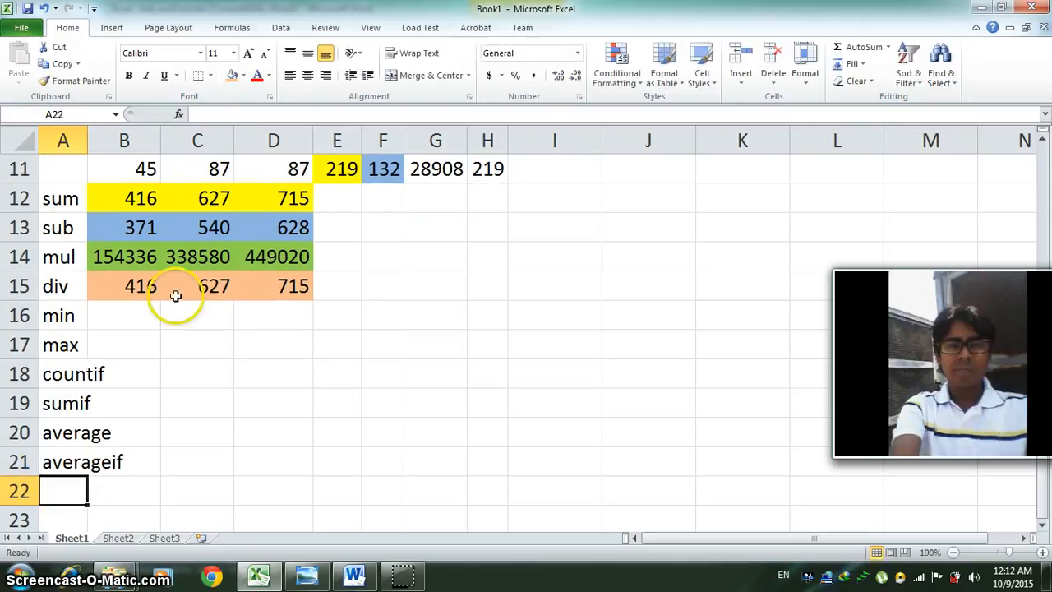
Step: Fit column A to its longest label and widen column G enough to show its multiplication results in full
{"action": "double_click", "coordinate": [87, 136]}
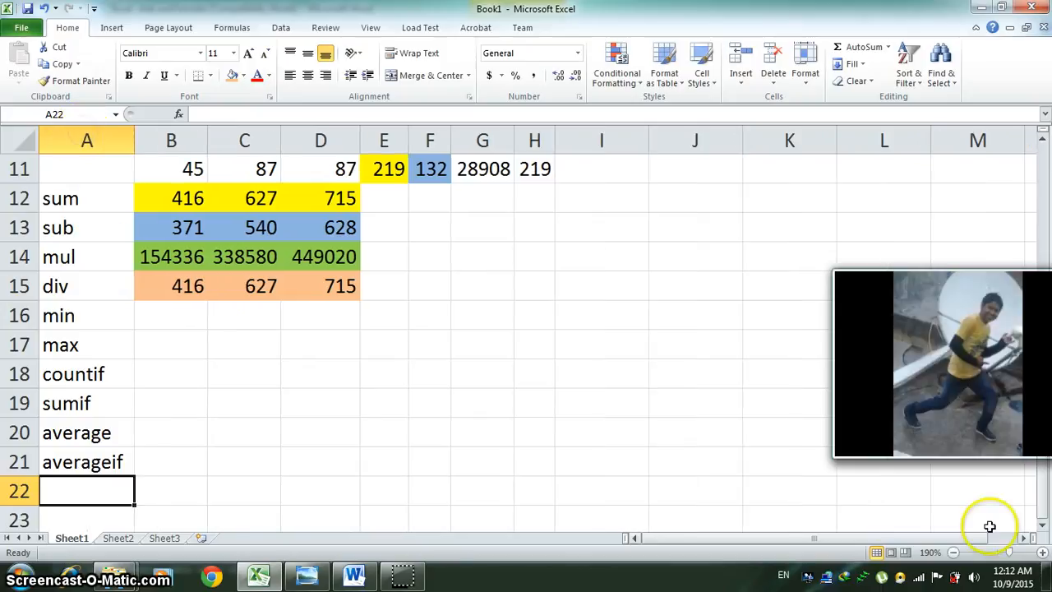
{"action": "left_click", "coordinate": [954, 553]}
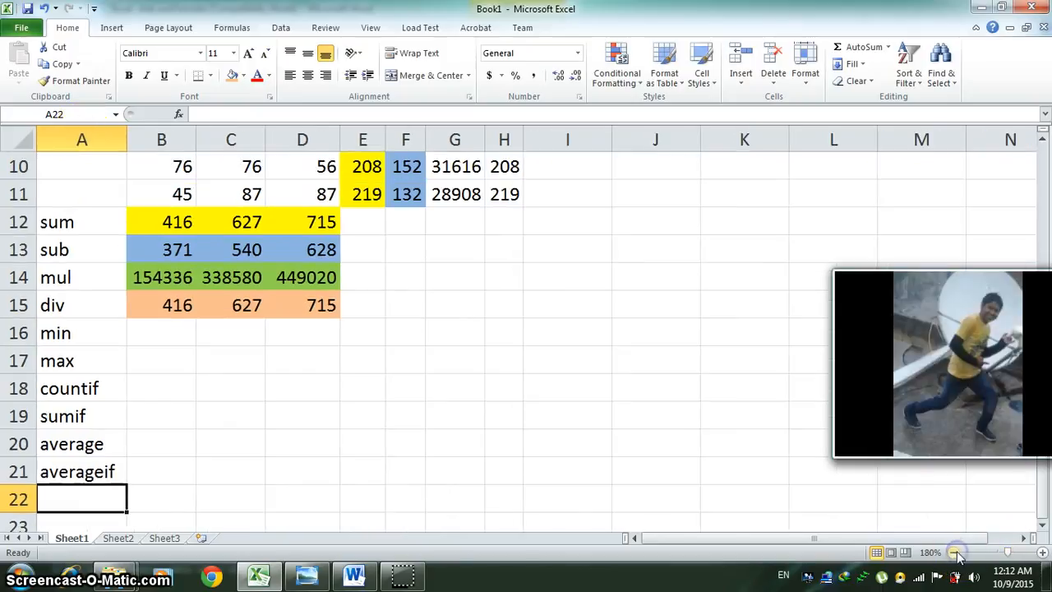
{"action": "left_click", "coordinate": [954, 553]}
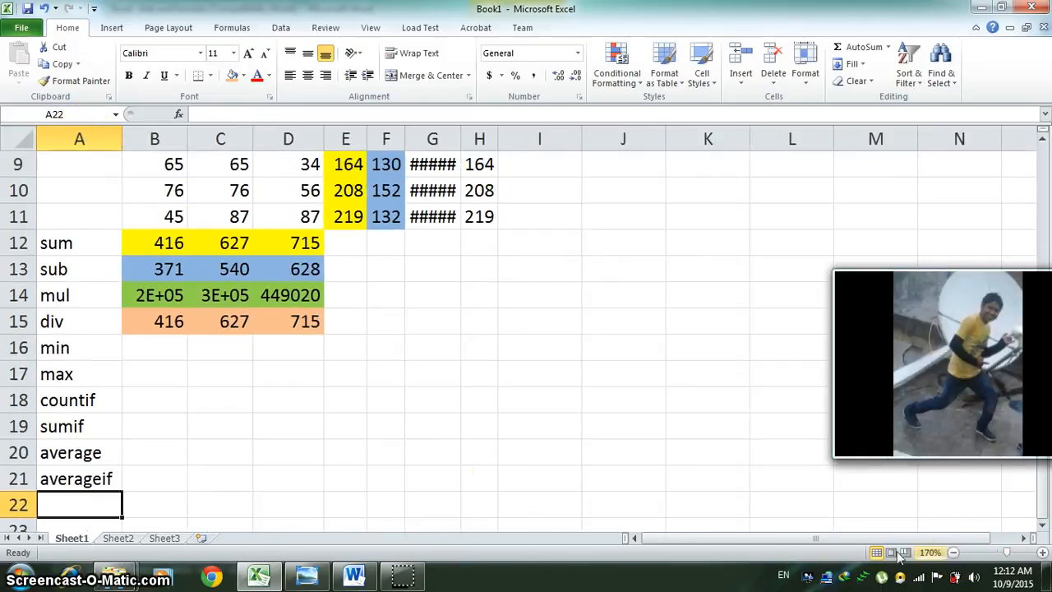
{"action": "scroll", "coordinate": [529, 353], "scroll_direction": "up", "scroll_amount": 3}
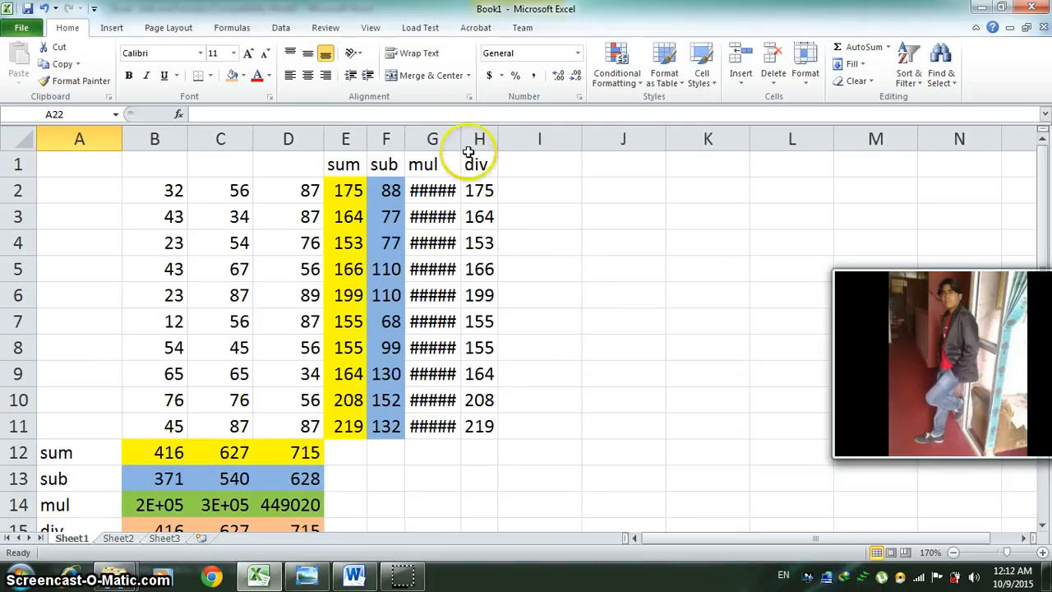
{"action": "left_click_drag", "start_coordinate": [462, 145], "coordinate": [475, 155]}
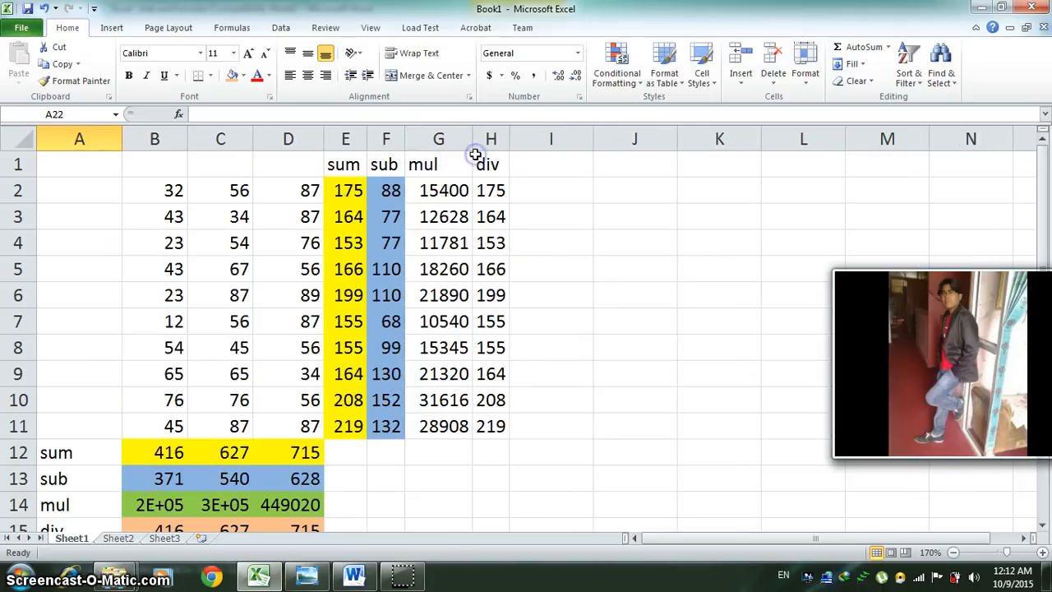
{"action": "left_click", "coordinate": [444, 304]}
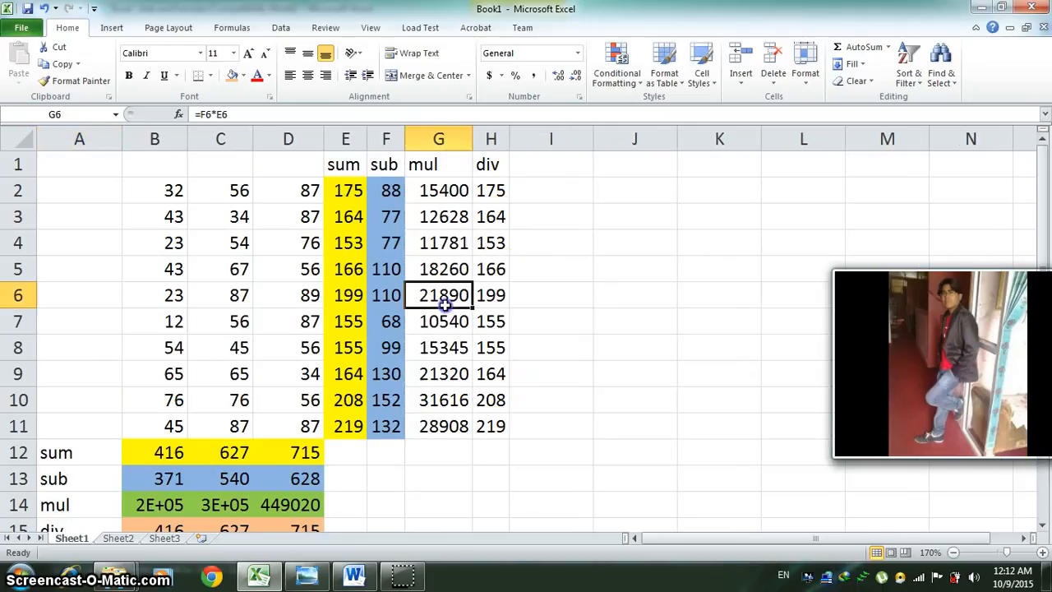
Step: Widen columns B, C and D slightly so the multiplication results in row 14 fit as full numbers
{"action": "scroll", "coordinate": [392, 417], "scroll_direction": "down", "scroll_amount": 2}
{"action": "scroll", "coordinate": [393, 423], "scroll_direction": "up", "scroll_amount": 2}
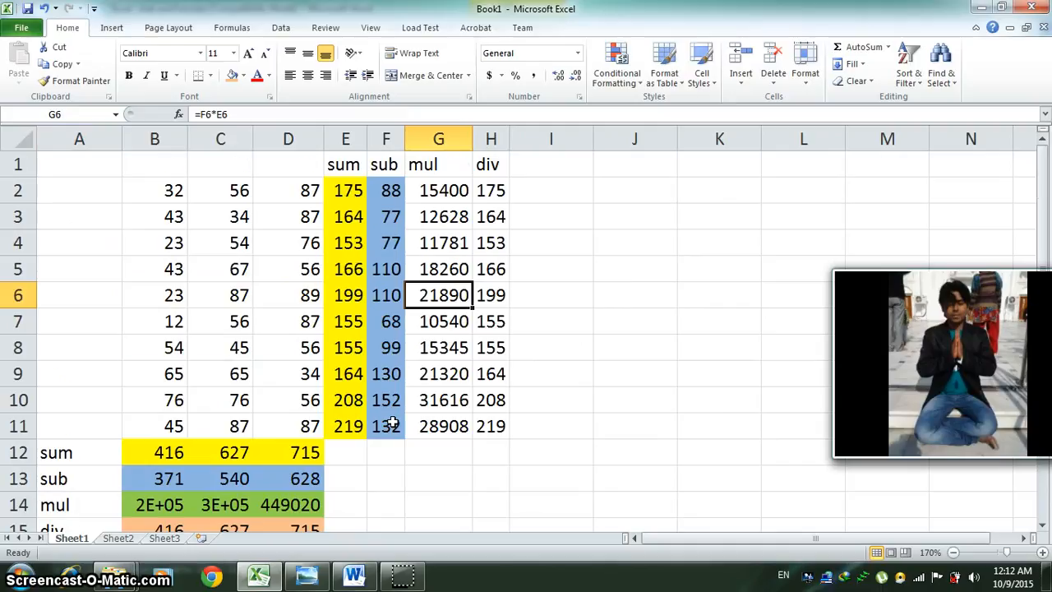
{"action": "scroll", "coordinate": [392, 422], "scroll_direction": "down", "scroll_amount": 2}
{"action": "scroll", "coordinate": [392, 423], "scroll_direction": "up", "scroll_amount": 1}
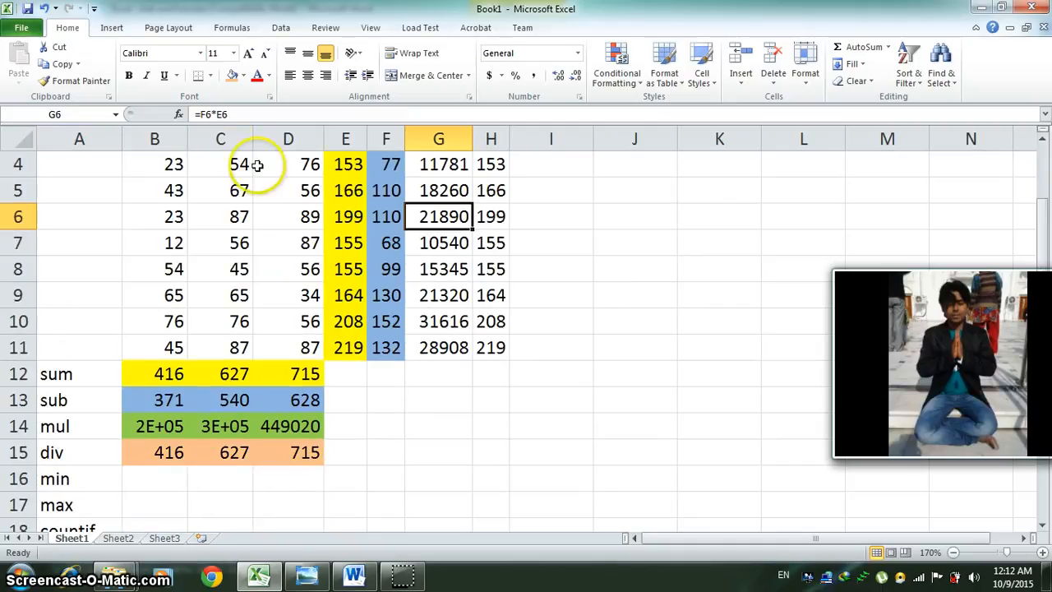
{"action": "left_click_drag", "start_coordinate": [188, 138], "coordinate": [194, 138]}
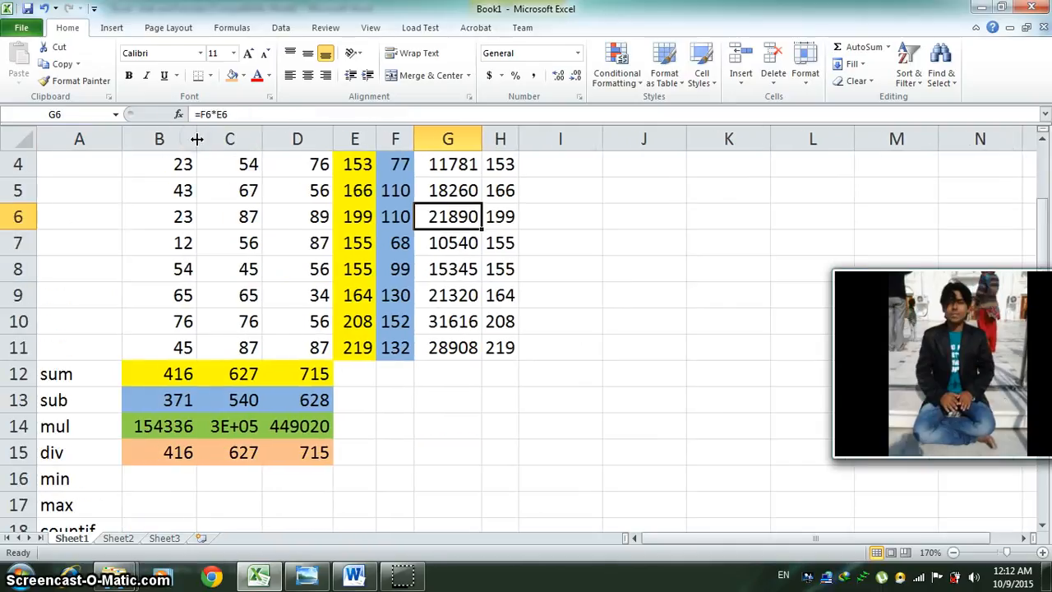
{"action": "left_click_drag", "start_coordinate": [263, 139], "coordinate": [273, 139]}
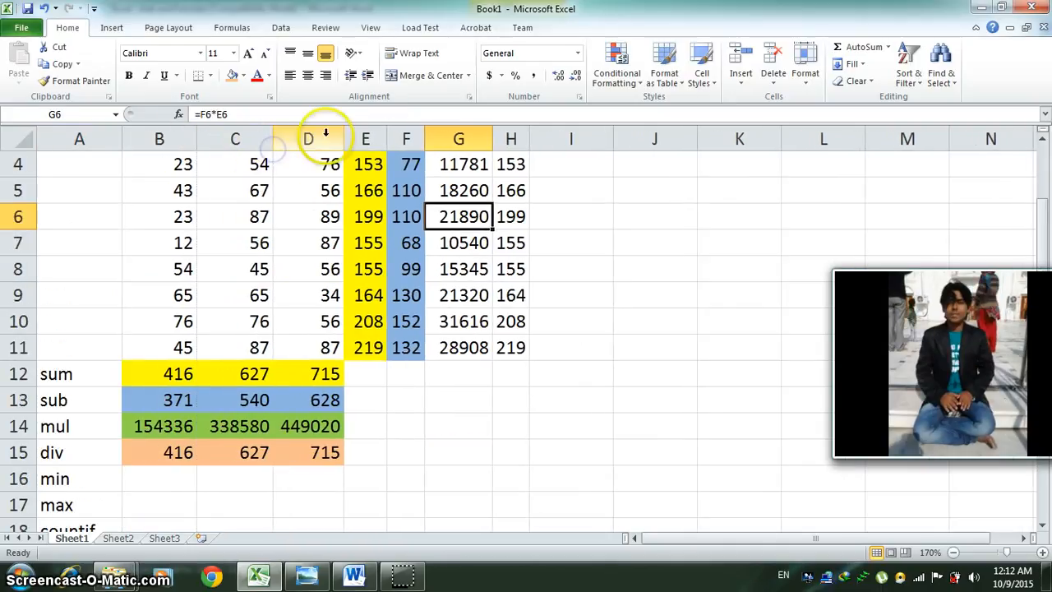
{"action": "left_click_drag", "start_coordinate": [343, 138], "coordinate": [352, 146]}
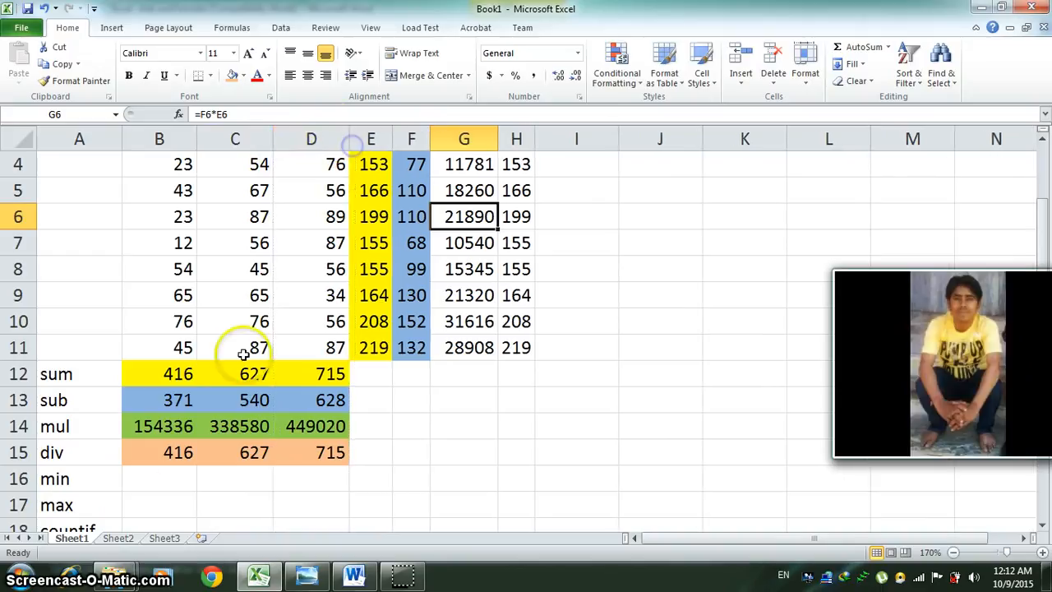
Step: Hide rows 12 to 15, which hold the sum, sub, mul and div results
{"action": "left_click", "coordinate": [133, 480]}
{"action": "scroll", "coordinate": [251, 488], "scroll_direction": "up", "scroll_amount": 1}
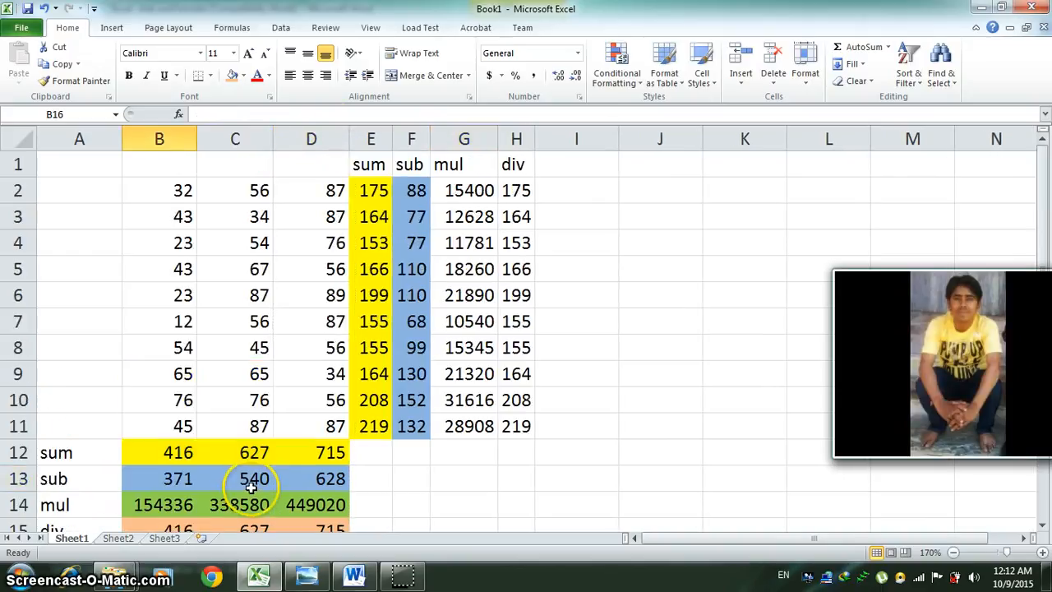
{"action": "scroll", "coordinate": [308, 415], "scroll_direction": "down", "scroll_amount": 2}
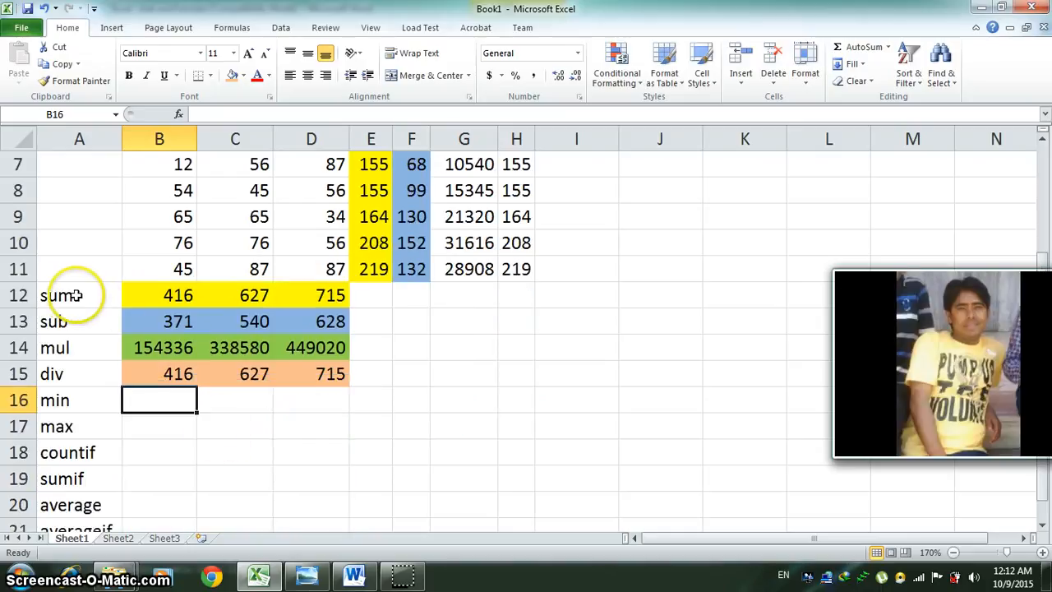
{"action": "left_click_drag", "start_coordinate": [71, 296], "coordinate": [331, 374]}
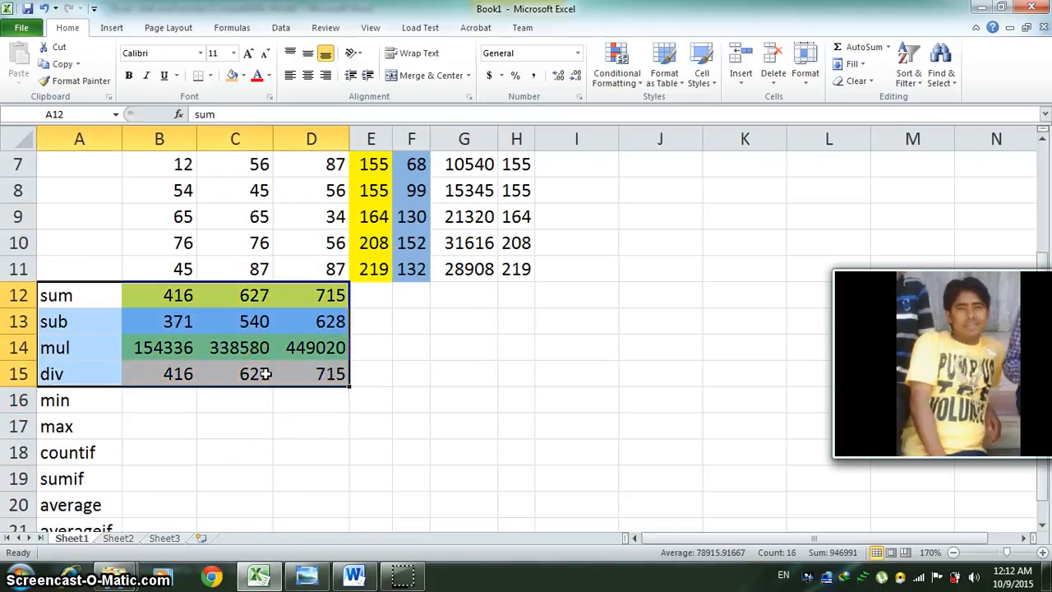
{"action": "left_click", "coordinate": [160, 427]}
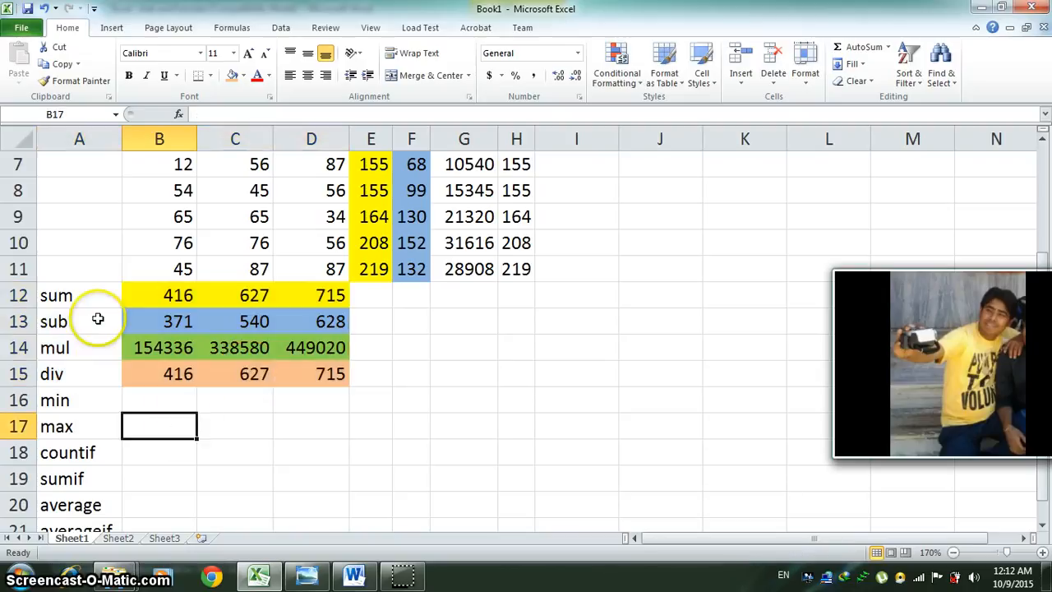
{"action": "left_click_drag", "start_coordinate": [53, 296], "coordinate": [336, 374]}
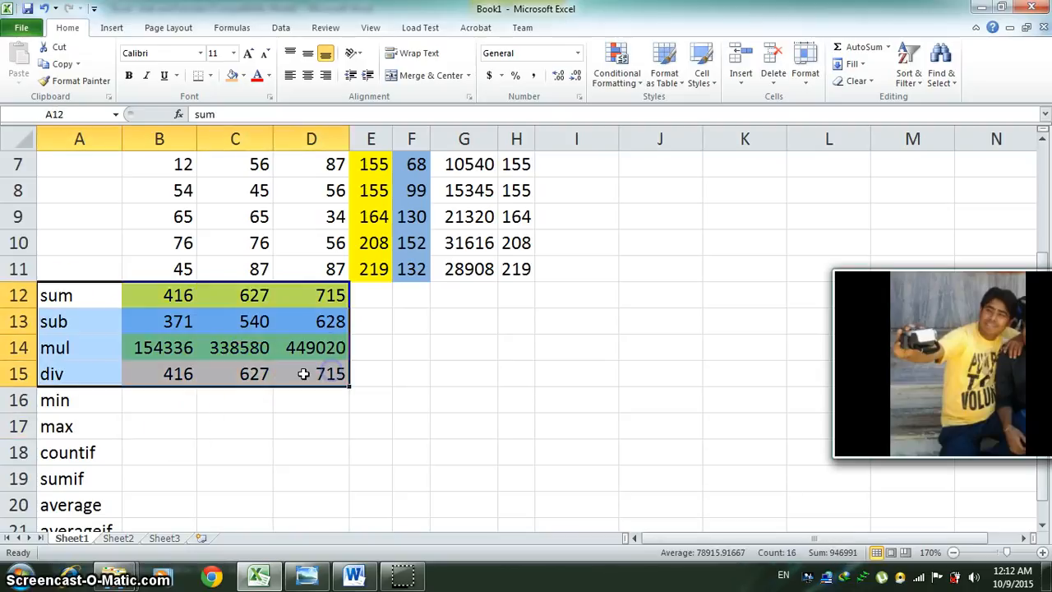
{"action": "left_click", "coordinate": [805, 81]}
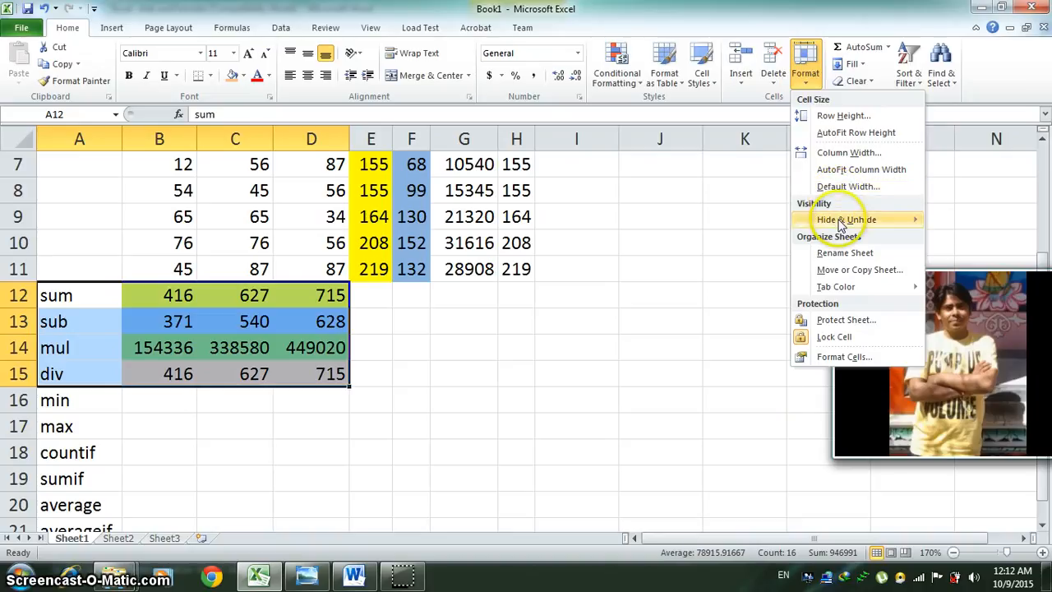
{"action": "mouse_move", "coordinate": [841, 222]}
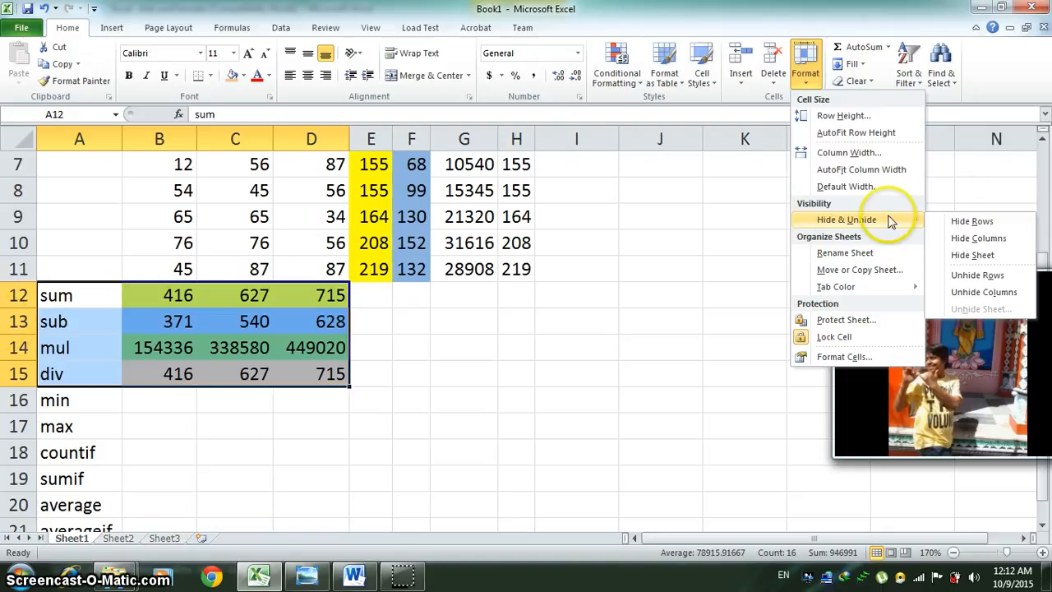
{"action": "left_click", "coordinate": [972, 221]}
{"action": "left_click", "coordinate": [397, 349]}
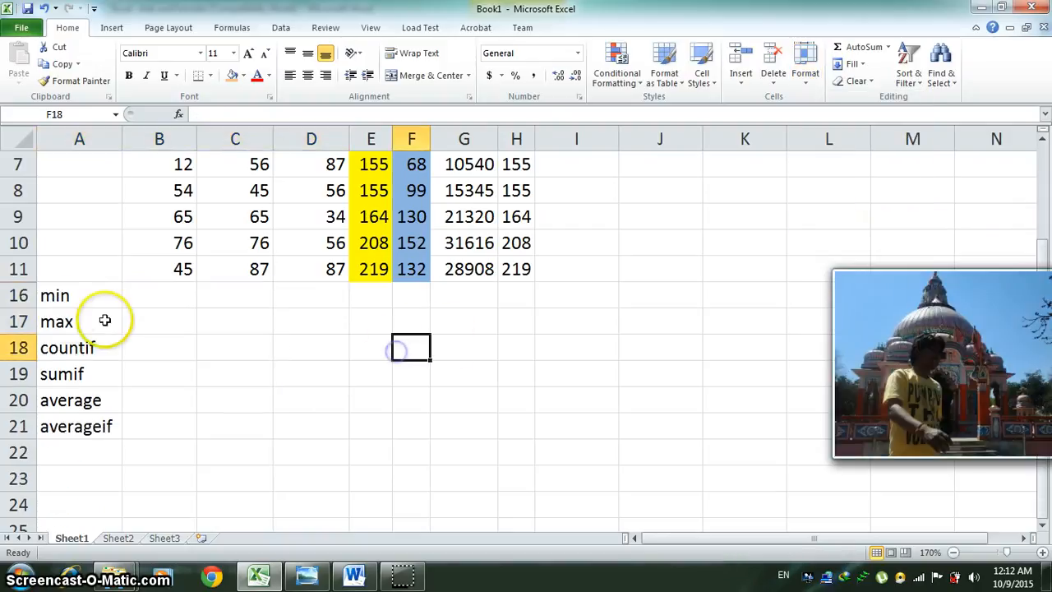
Step: Hide columns E to H, which hold the sum, sub, mul and div results
{"action": "scroll", "coordinate": [240, 321], "scroll_direction": "up", "scroll_amount": 2}
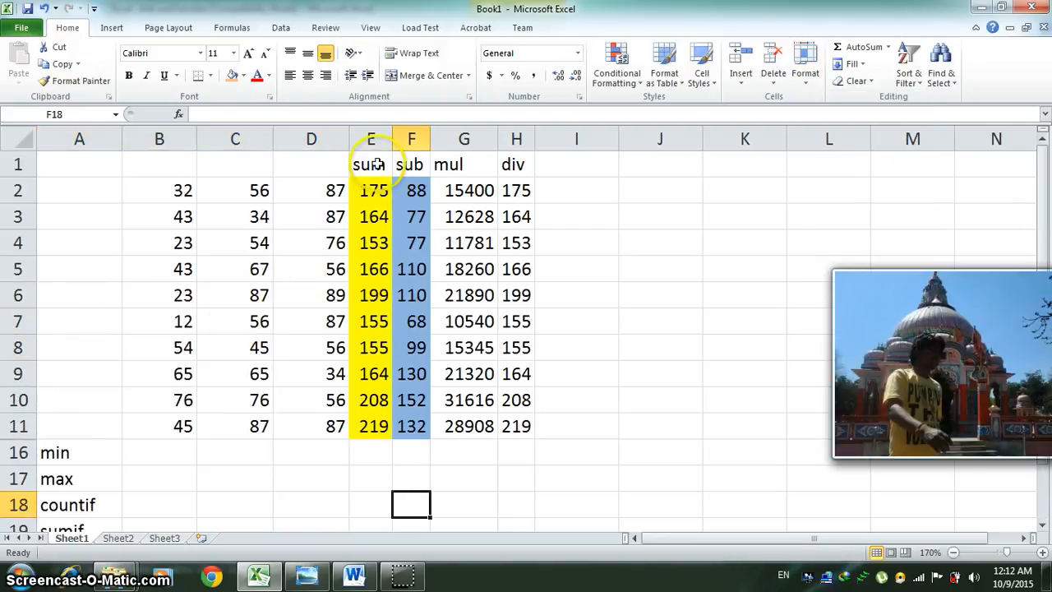
{"action": "left_click_drag", "start_coordinate": [369, 164], "coordinate": [516, 166]}
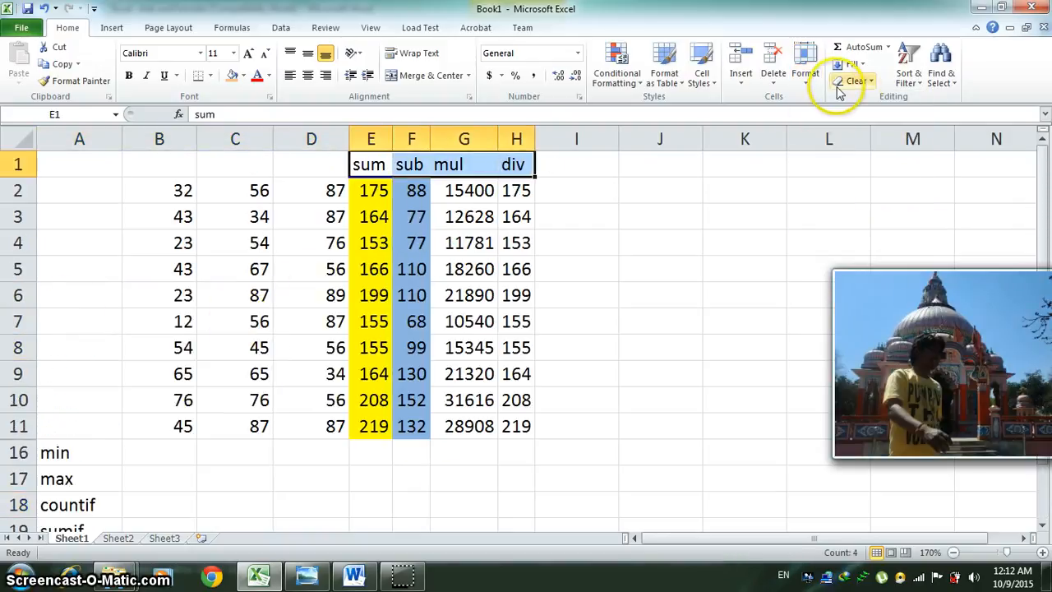
{"action": "left_click", "coordinate": [658, 240]}
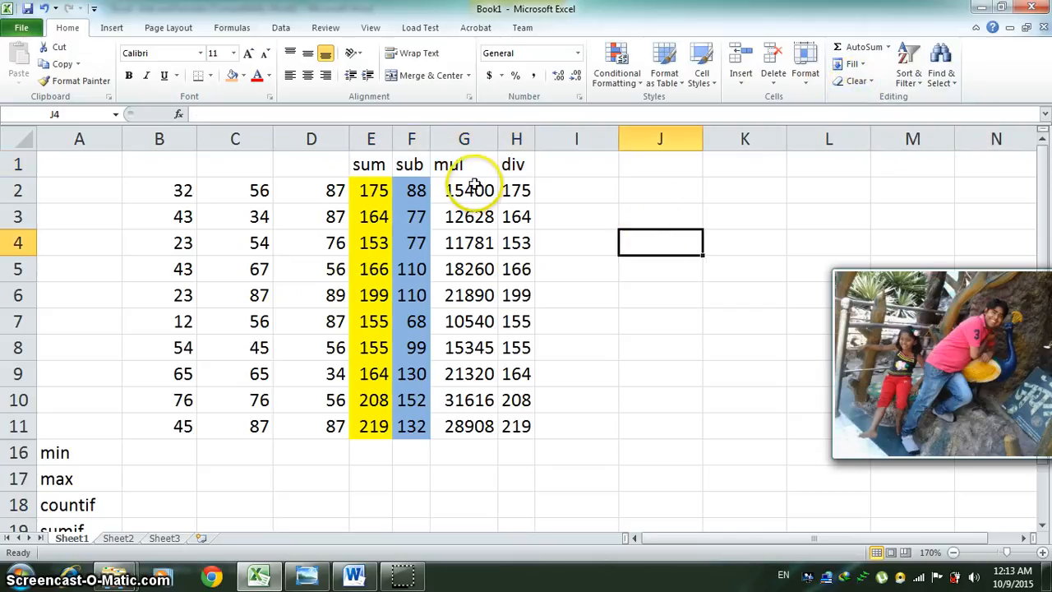
{"action": "left_click_drag", "start_coordinate": [369, 165], "coordinate": [513, 164]}
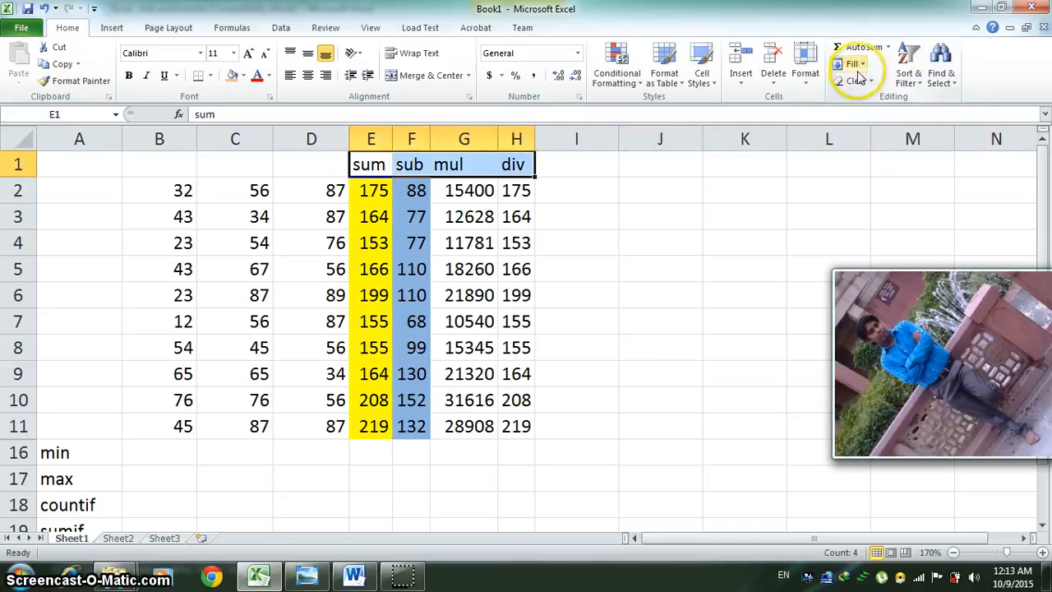
{"action": "left_click", "coordinate": [808, 79]}
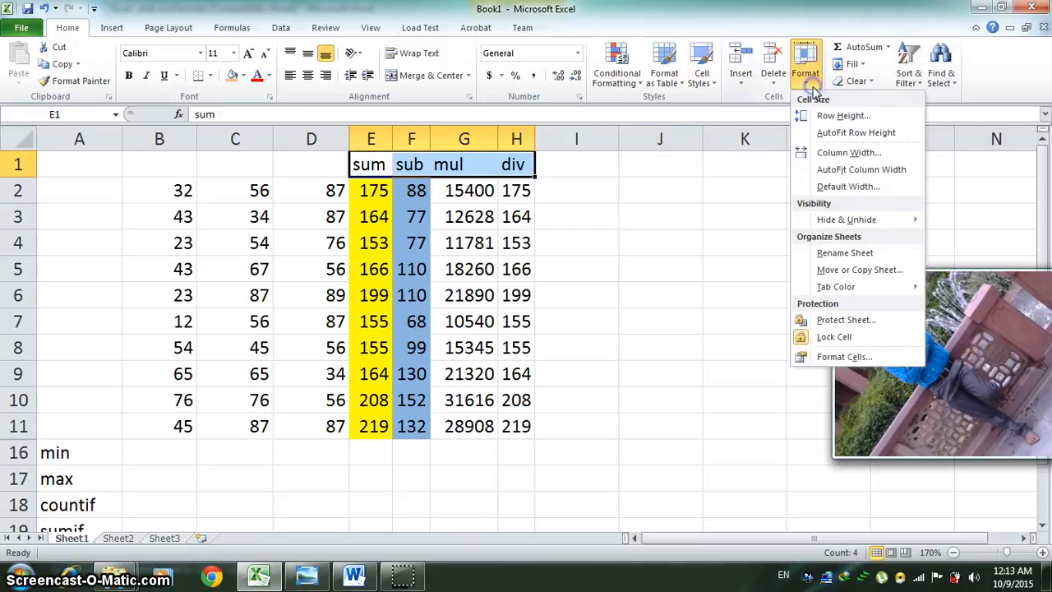
{"action": "left_click", "coordinate": [839, 222]}
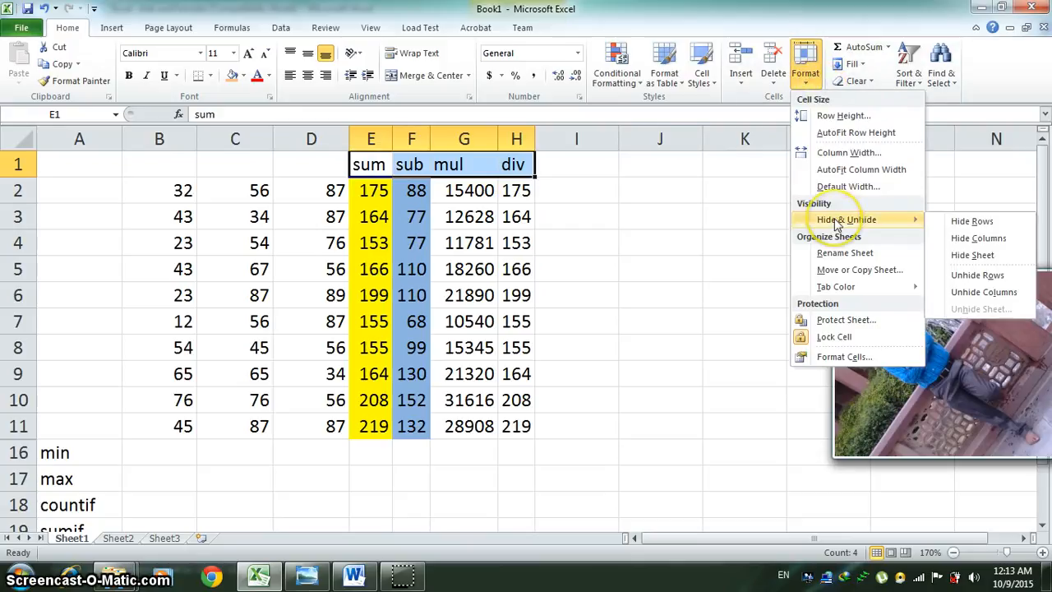
{"action": "left_click", "coordinate": [980, 238]}
{"action": "left_click", "coordinate": [475, 269]}
Step: Add the column headings min, max and countif in cells I1 to K1
{"action": "left_click", "coordinate": [384, 168]}
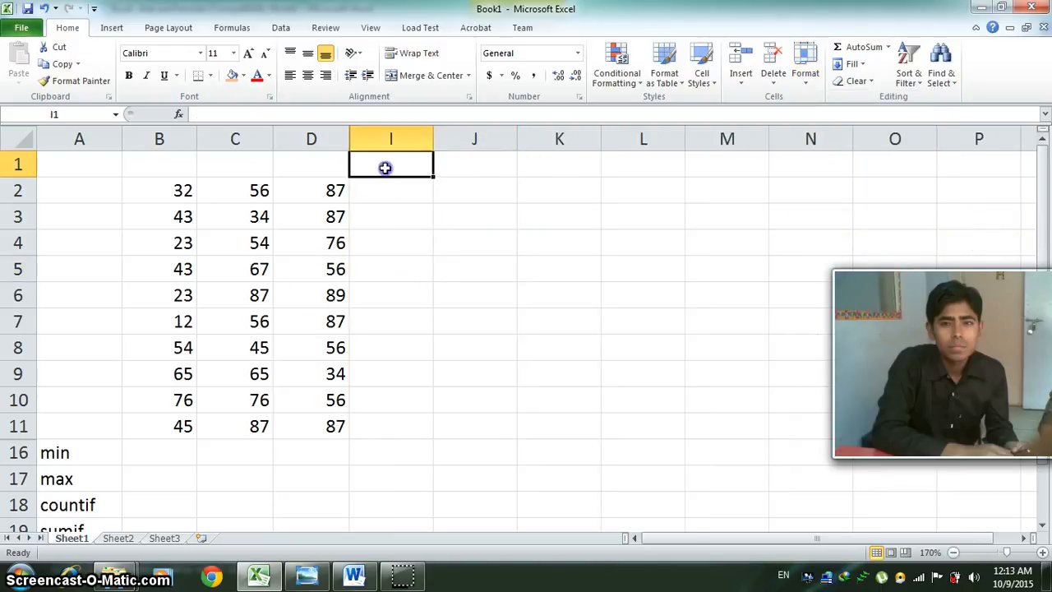
{"action": "type", "text": "min"}
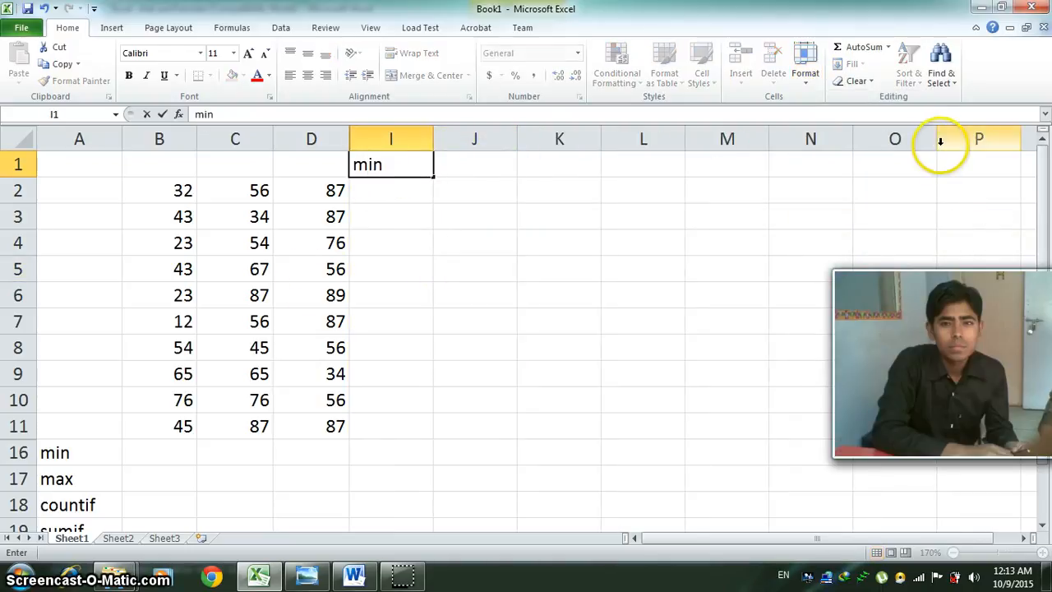
{"action": "key", "text": "Tab"}
{"action": "type", "text": "max"}
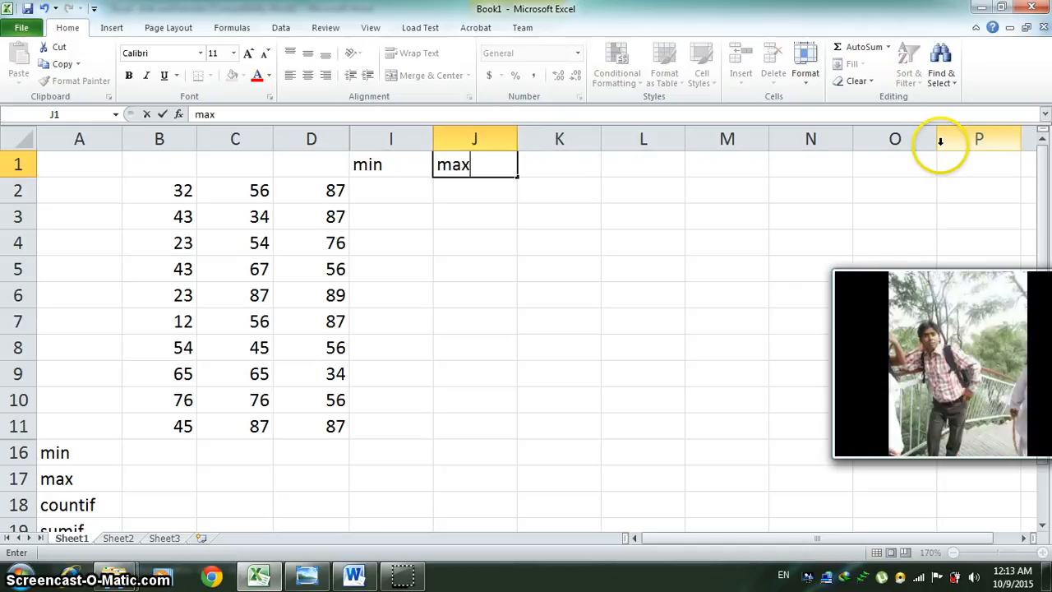
{"action": "key", "text": "Tab"}
{"action": "type", "text": "s"}
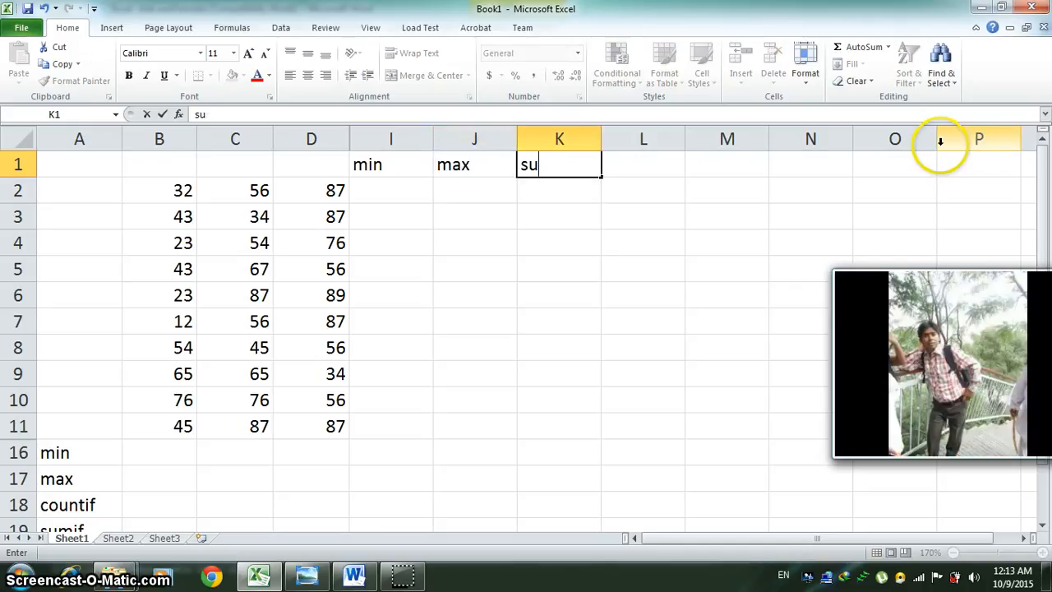
{"action": "type", "text": "ountif"}
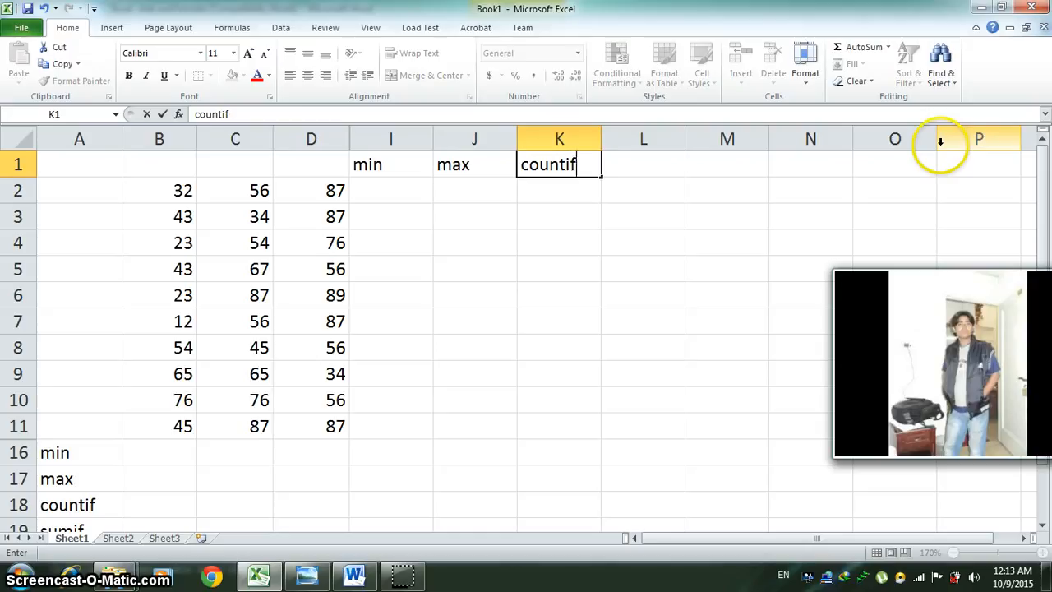
Step: Add the column headings sumif, average and averageif in cells L1 to N1
{"action": "key", "text": "Tab"}
{"action": "type", "text": "s"}
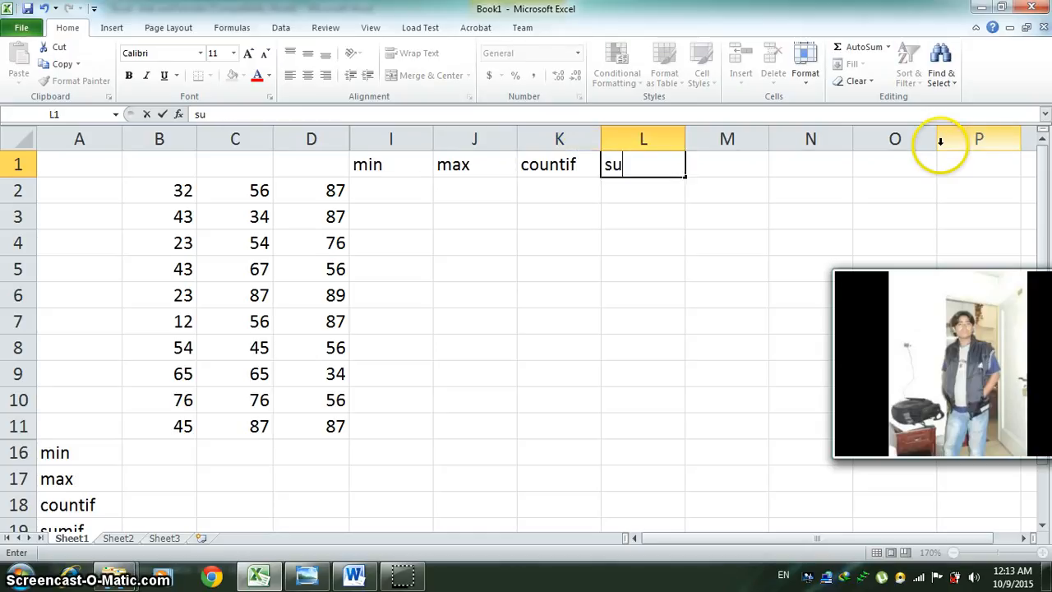
{"action": "key", "text": "Tab"}
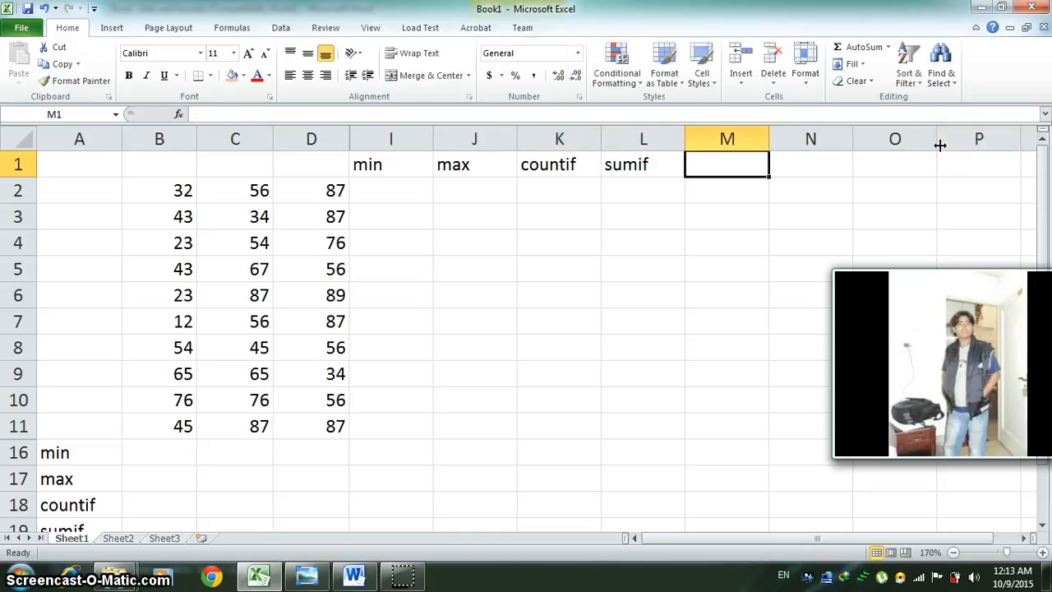
{"action": "type", "text": "average"}
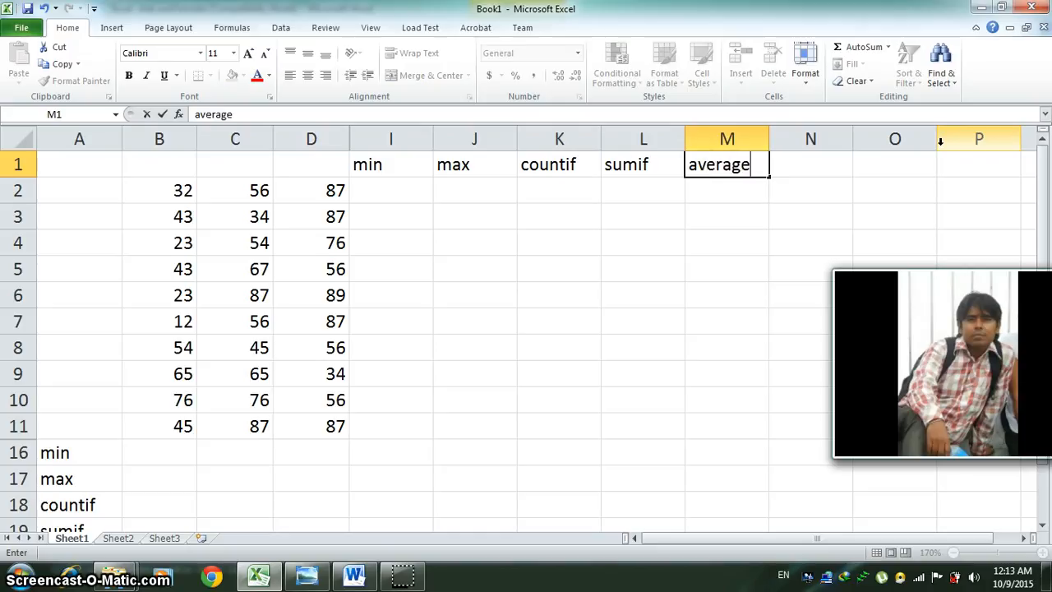
{"action": "key", "text": "Tab"}
{"action": "type", "text": "average"}
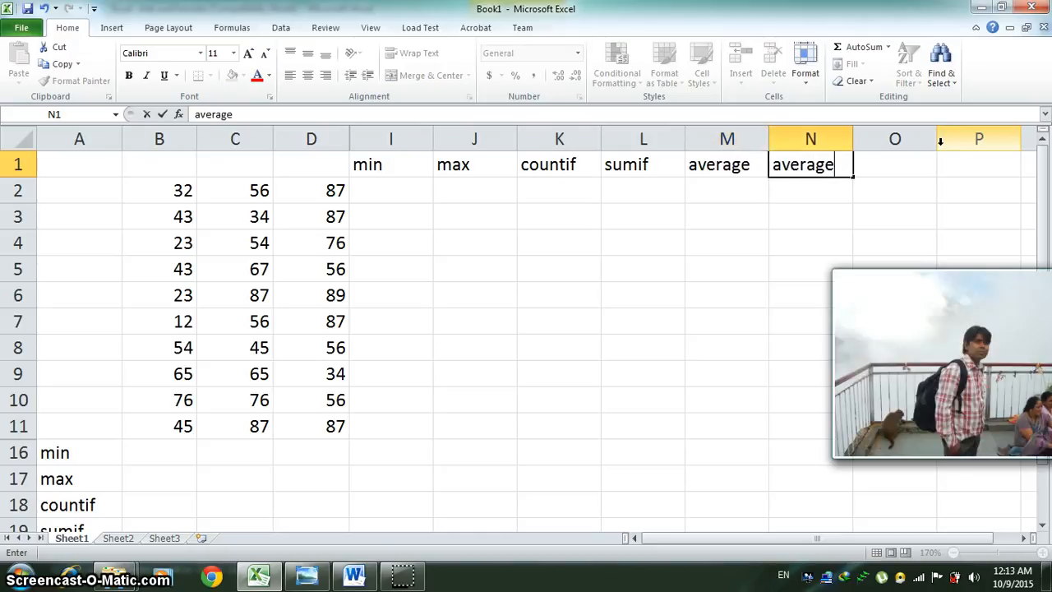
{"action": "type", "text": "if"}
{"action": "key", "text": "Return"}
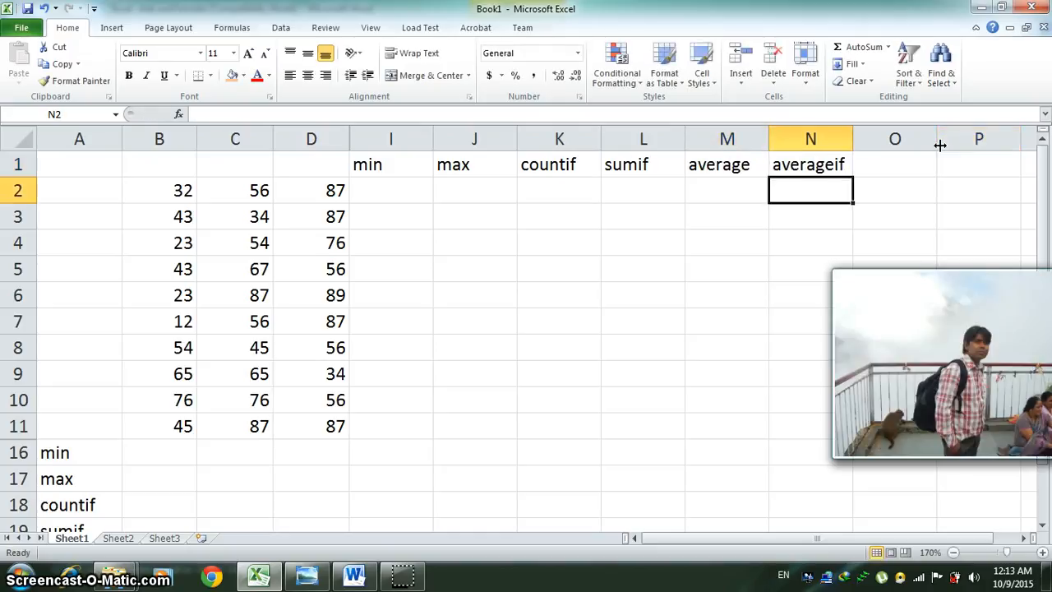
Step: Enter the formula =min(b2:b11) in cell B16, beside the min row label, to find the smallest number in column B
{"action": "key", "text": "Left"}
{"action": "key", "text": "Down"}
{"action": "key", "text": "Left"}
{"action": "key", "text": "Home"}
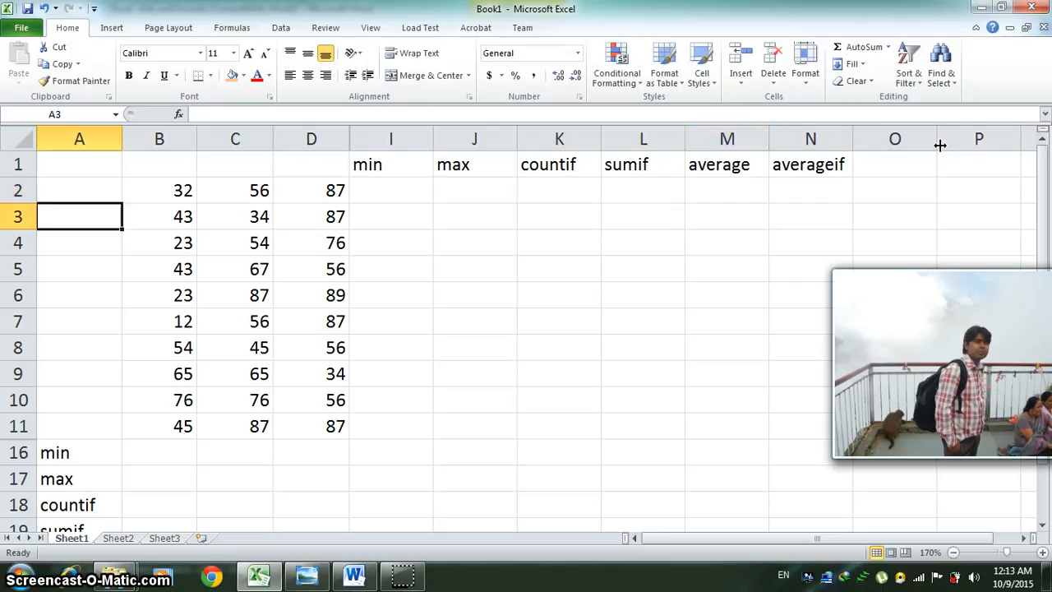
{"action": "key", "text": "Down"}
{"action": "key", "text": "Down"}
{"action": "key", "text": "Down"}
{"action": "key", "text": "Down"}
{"action": "key", "text": "Down"}
{"action": "key", "text": "Down"}
{"action": "key", "text": "Down"}
{"action": "key", "text": "Down"}
{"action": "key", "text": "Down"}
{"action": "key", "text": "Down"}
{"action": "key", "text": "Right"}
{"action": "key", "text": "Up"}
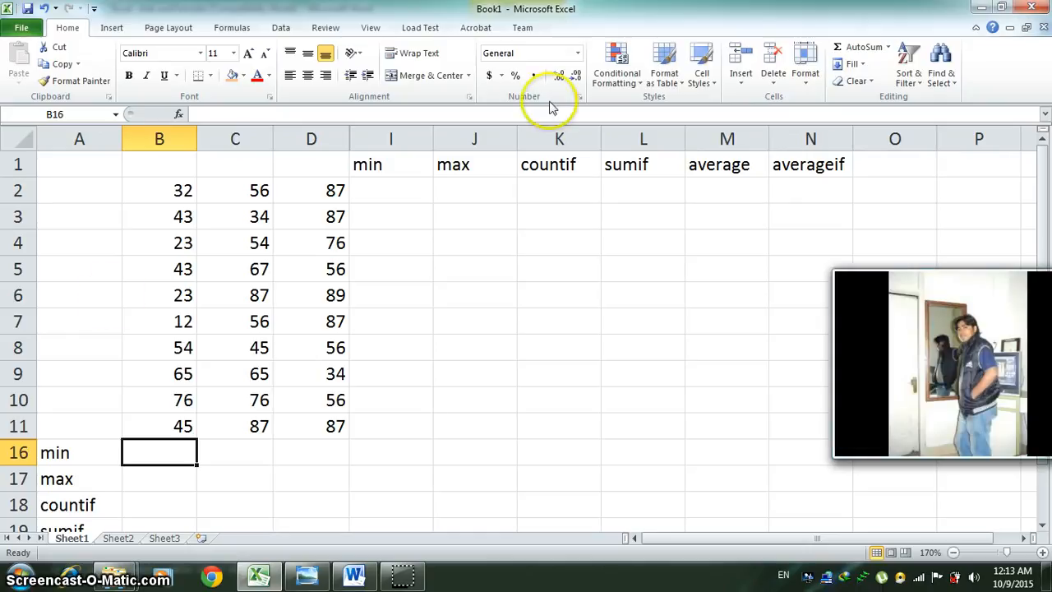
{"action": "left_click", "coordinate": [171, 191]}
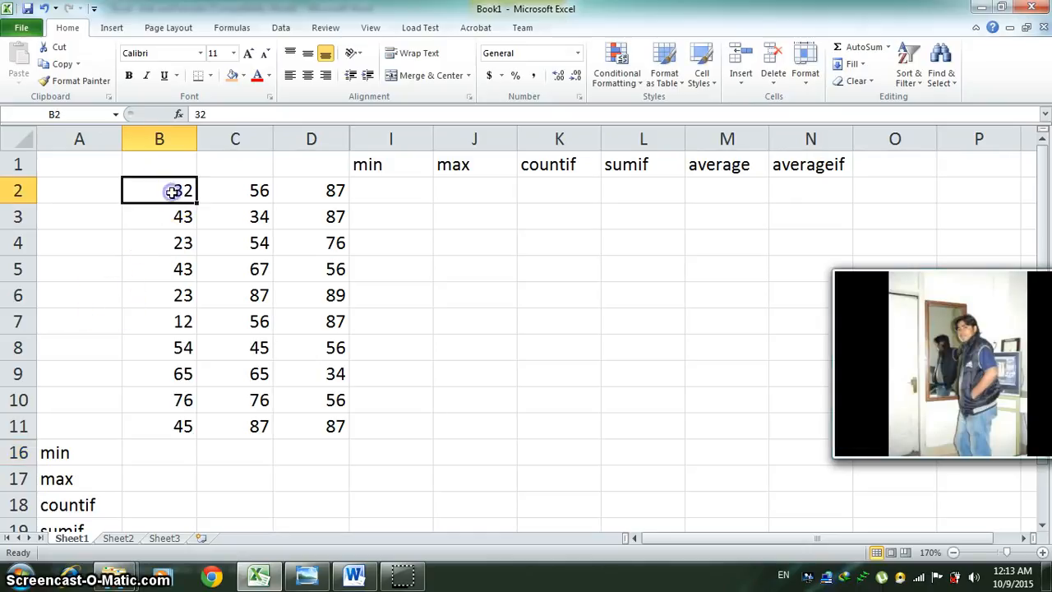
{"action": "left_click", "coordinate": [172, 424]}
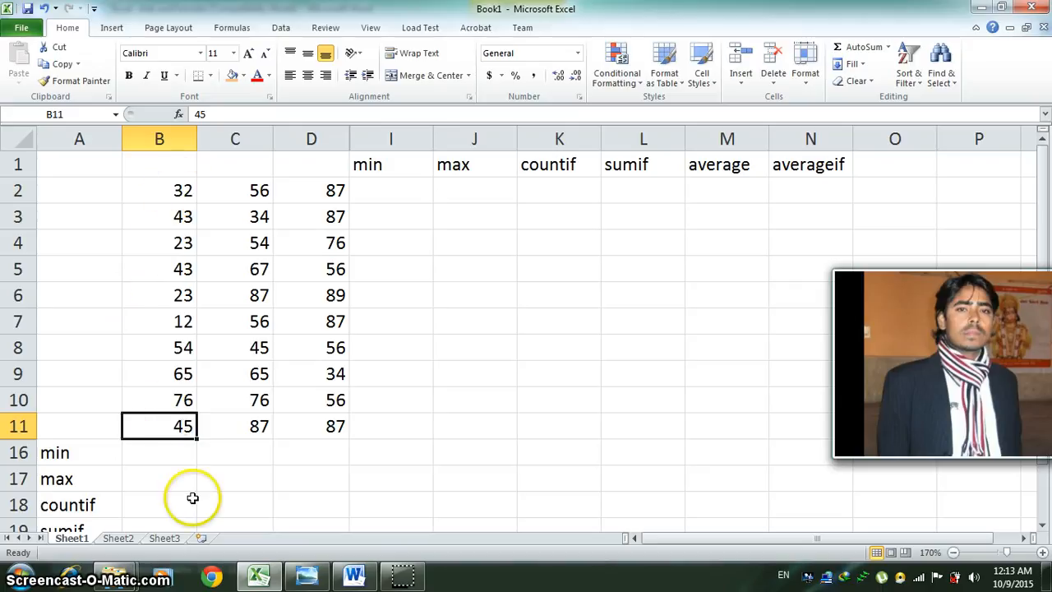
{"action": "left_click", "coordinate": [179, 452]}
{"action": "type", "text": "=min"}
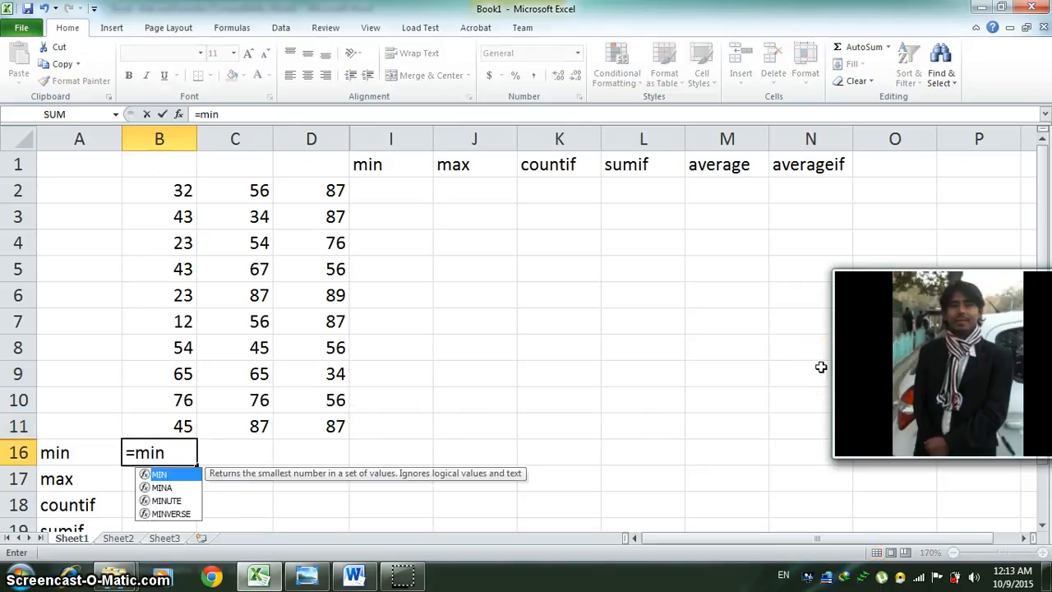
{"action": "type", "text": "("}
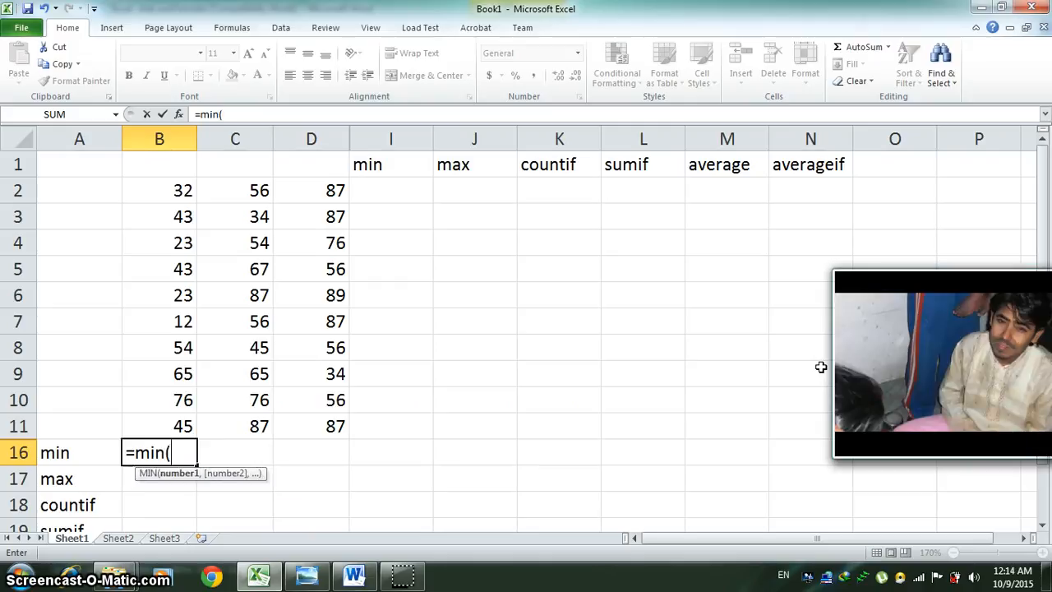
{"action": "type", "text": "b2"}
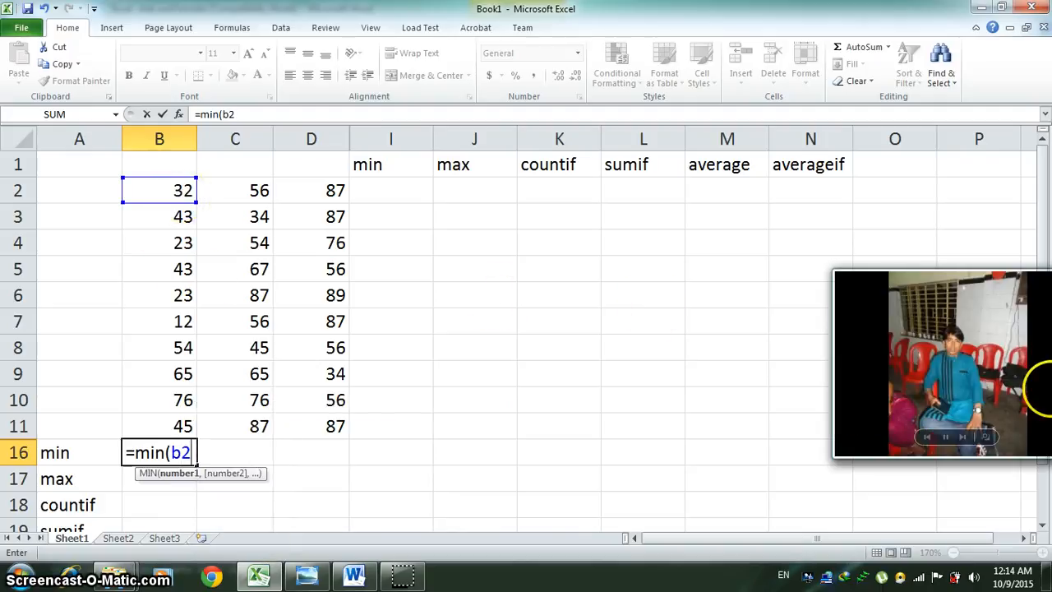
{"action": "type", "text": ":"}
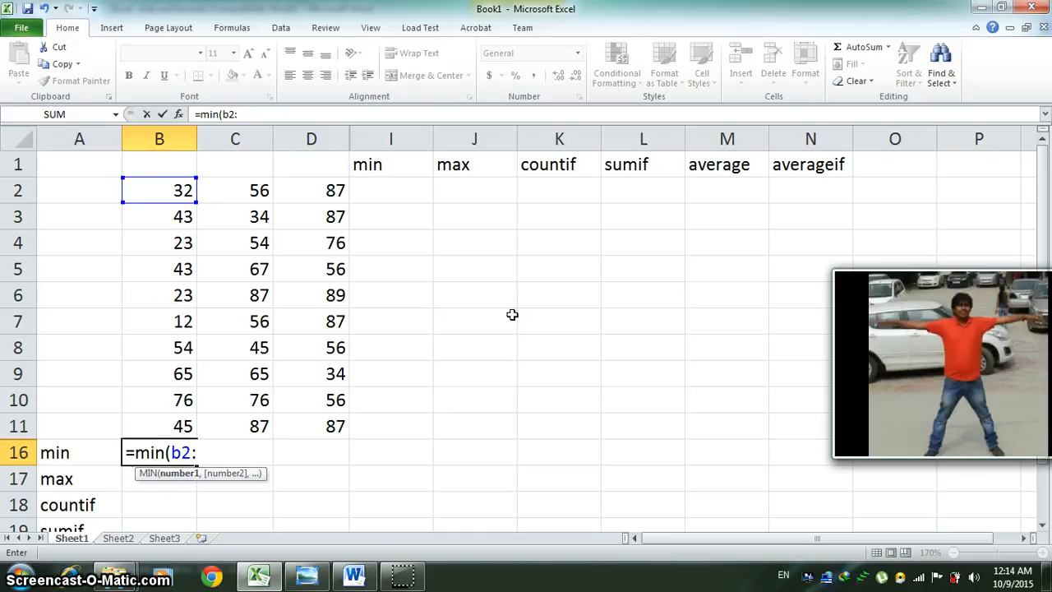
{"action": "type", "text": "b"}
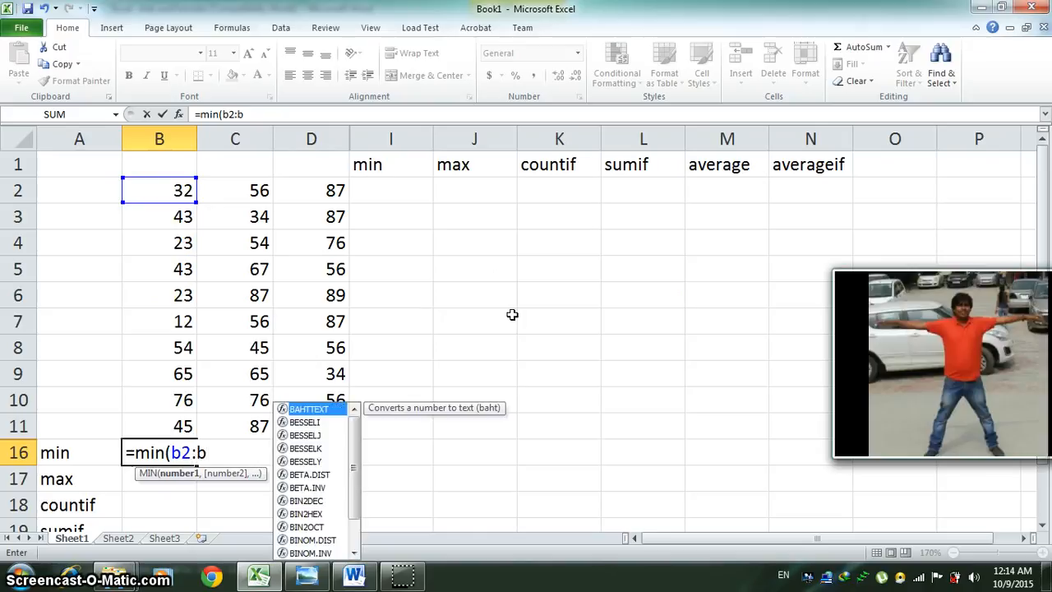
{"action": "type", "text": "11"}
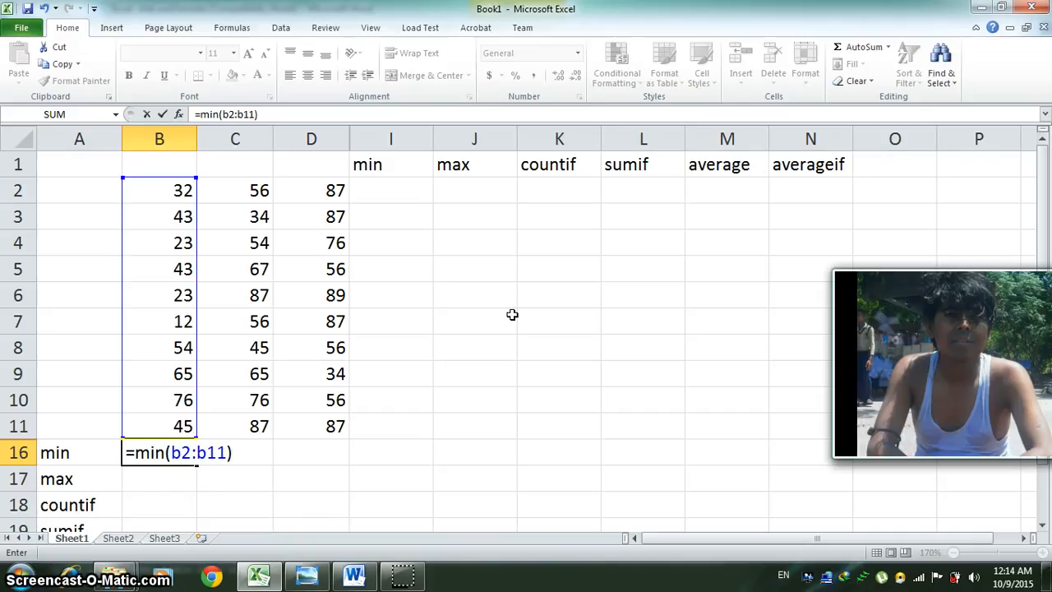
{"action": "key", "text": "Return"}
{"action": "key", "text": "Up"}
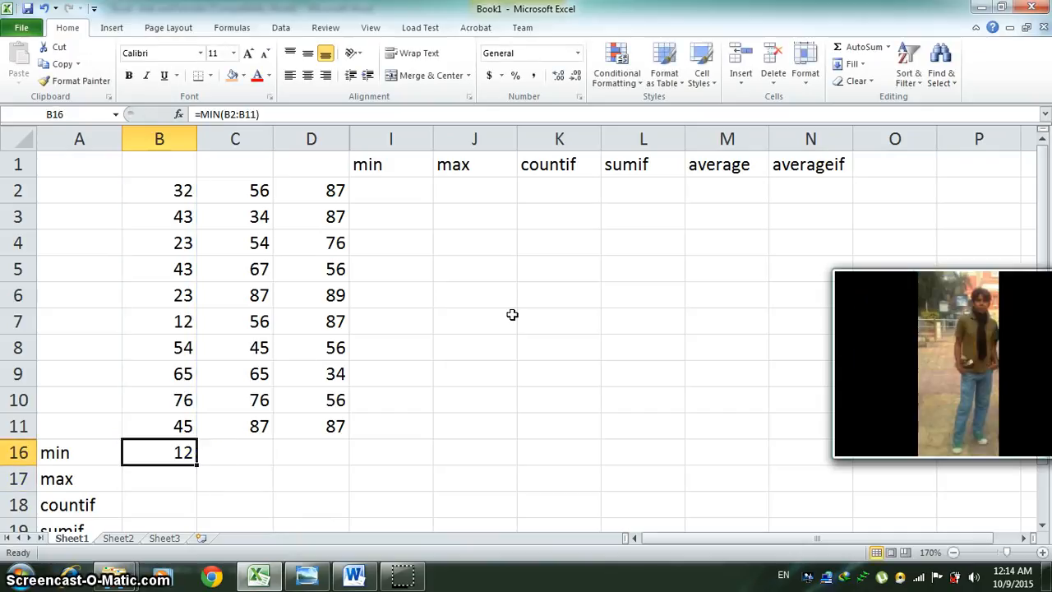
Step: Apply the current light orange fill to cells B16 to D16 in the min row
{"action": "key", "text": "Right"}
{"action": "key", "text": "Right"}
{"action": "key", "text": "Left"}
{"action": "key", "text": "Left"}
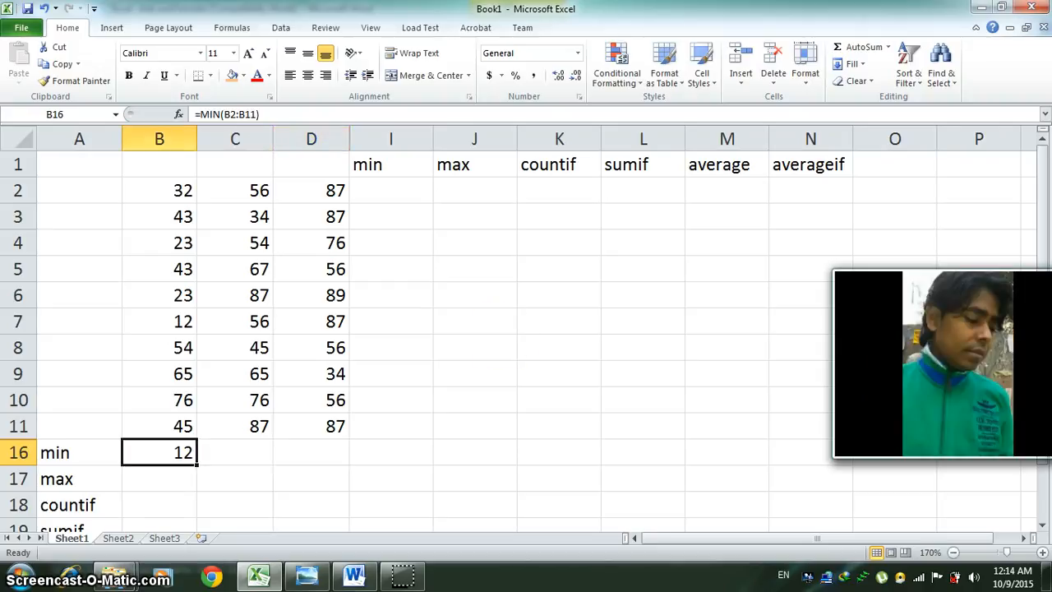
{"action": "left_click_drag", "start_coordinate": [157, 450], "coordinate": [296, 449]}
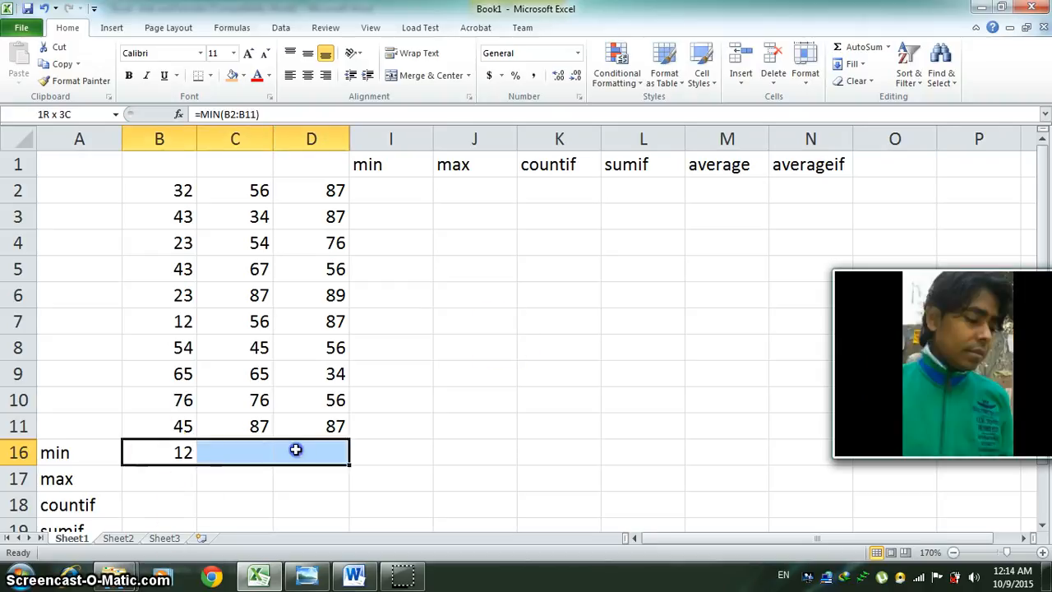
{"action": "left_click", "coordinate": [231, 74]}
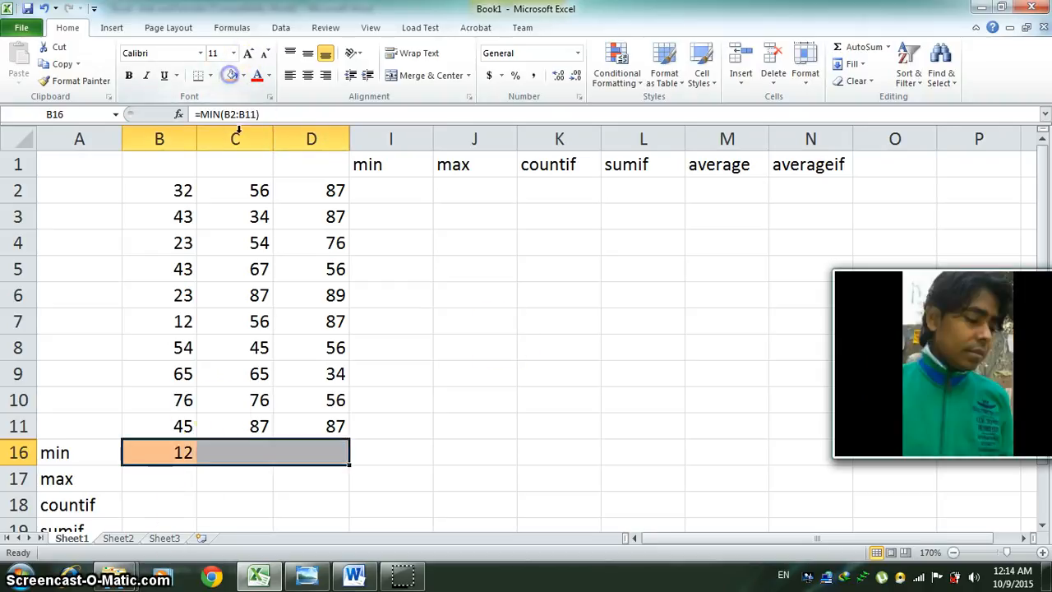
{"action": "left_click", "coordinate": [183, 478]}
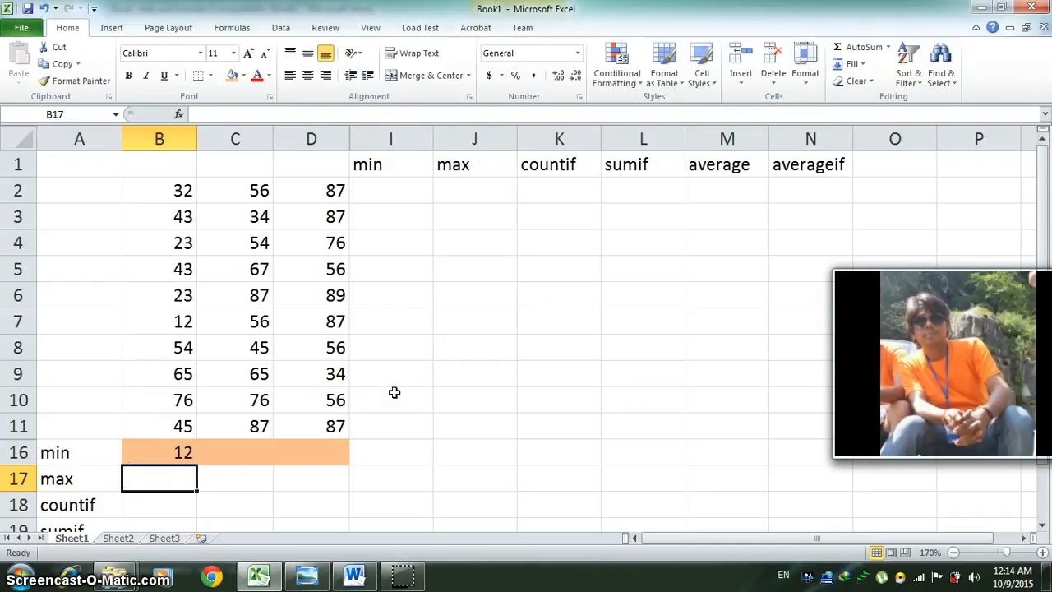
{"action": "type", "text": "=MA"}
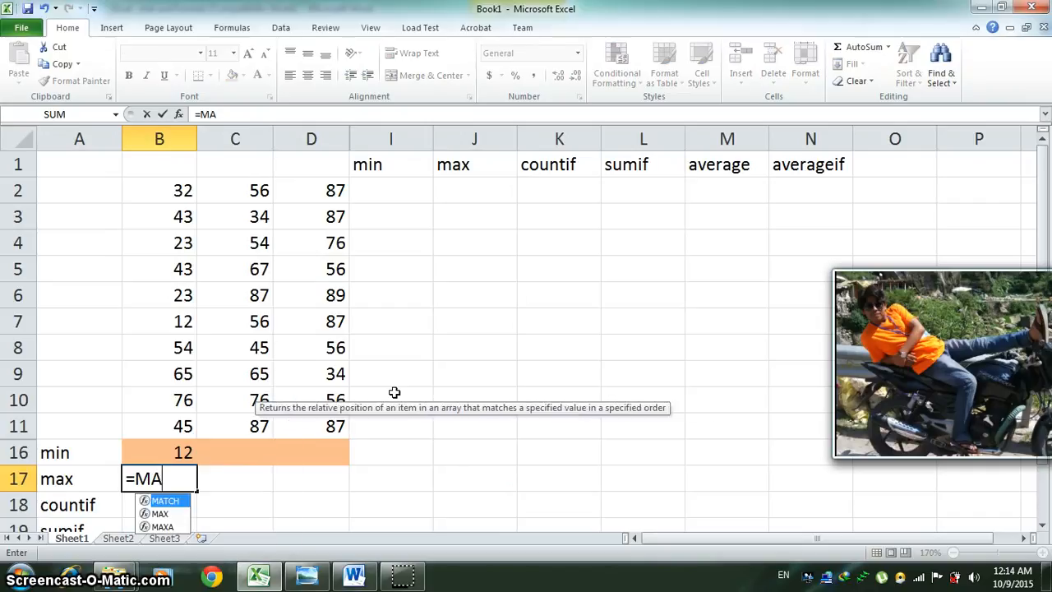
{"action": "type", "text": "X"}
{"action": "key", "text": "BackSpace"}
{"action": "key", "text": "BackSpace"}
{"action": "key", "text": "BackSpace"}
{"action": "key", "text": "BackSpace"}
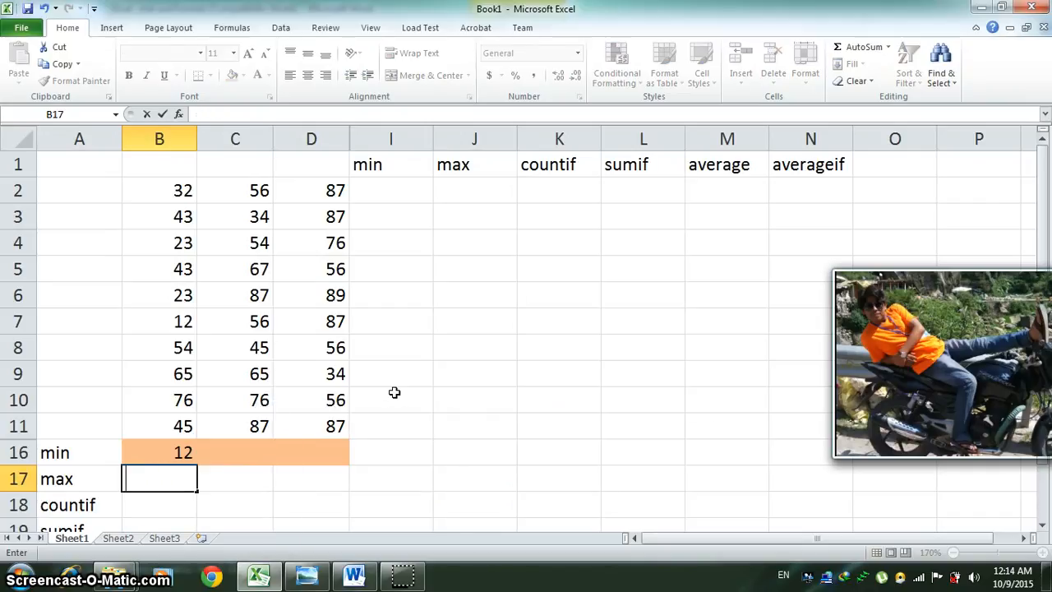
{"action": "key", "text": "Up"}
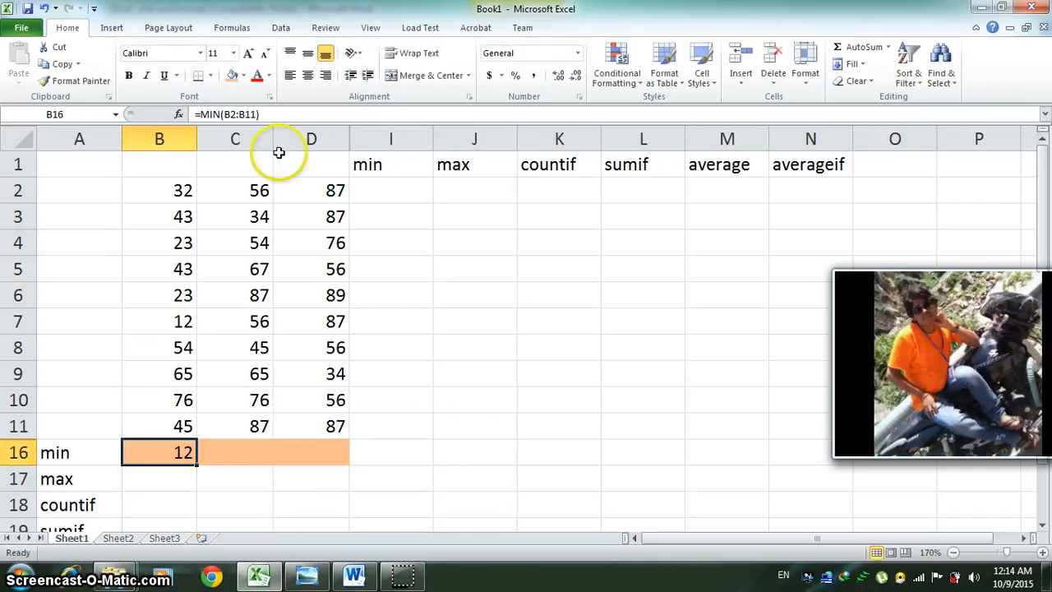
Step: Review the min formula in B16 and enter =MIN(C2:C11) in cell C16 for column C
{"action": "double_click", "coordinate": [182, 450]}
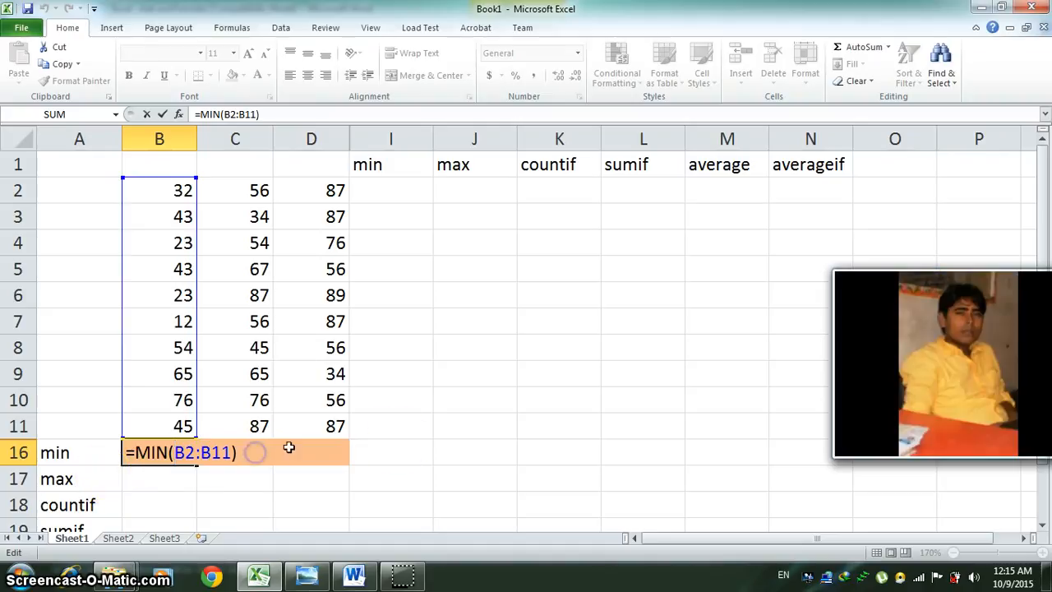
{"action": "key", "text": "Return"}
{"action": "key", "text": "Up"}
{"action": "key", "text": "Right"}
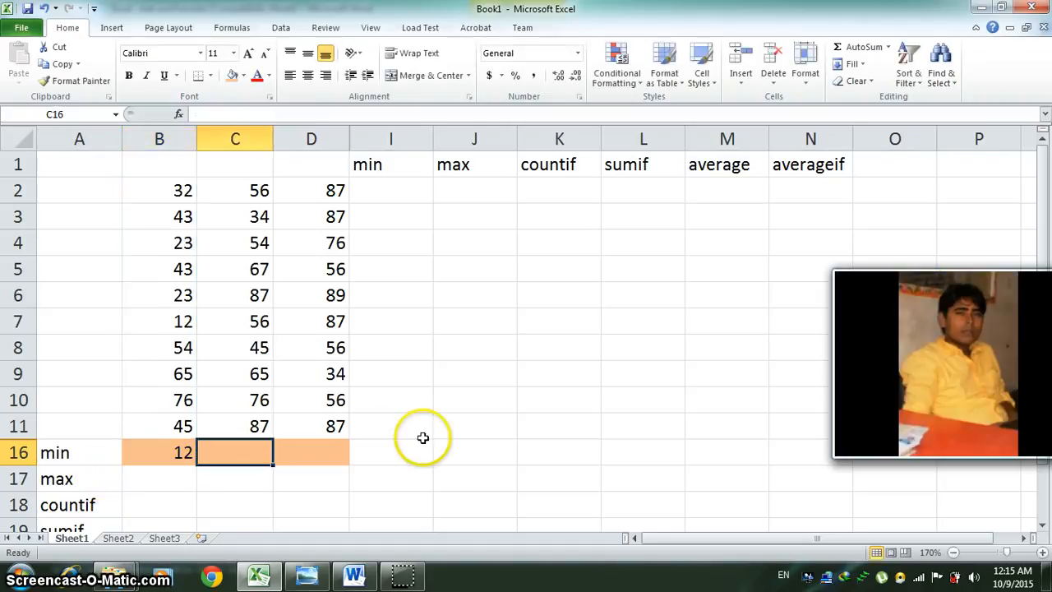
{"action": "type", "text": "=MIN"}
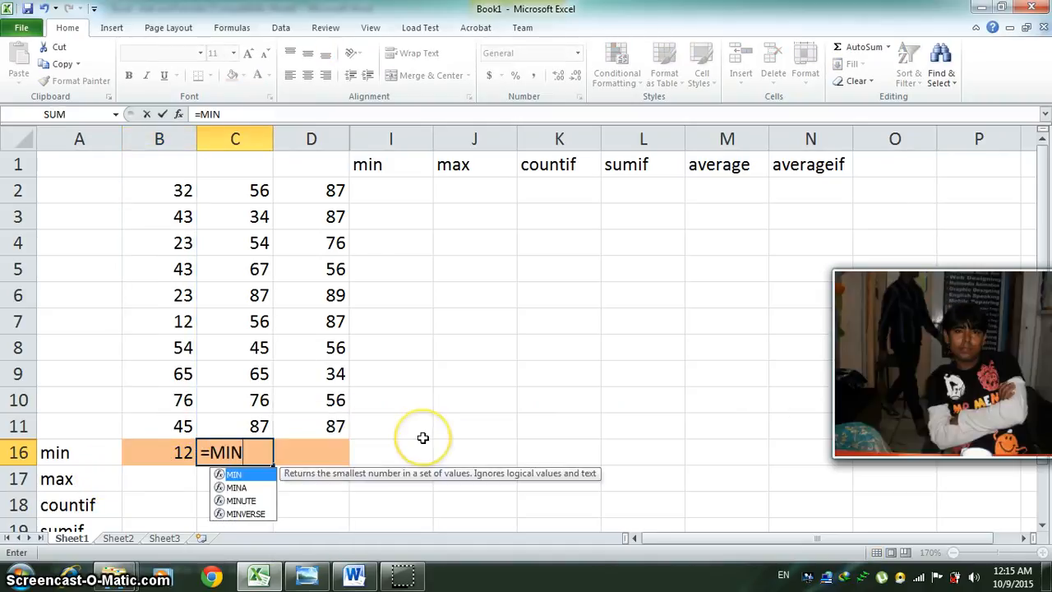
{"action": "type", "text": "("}
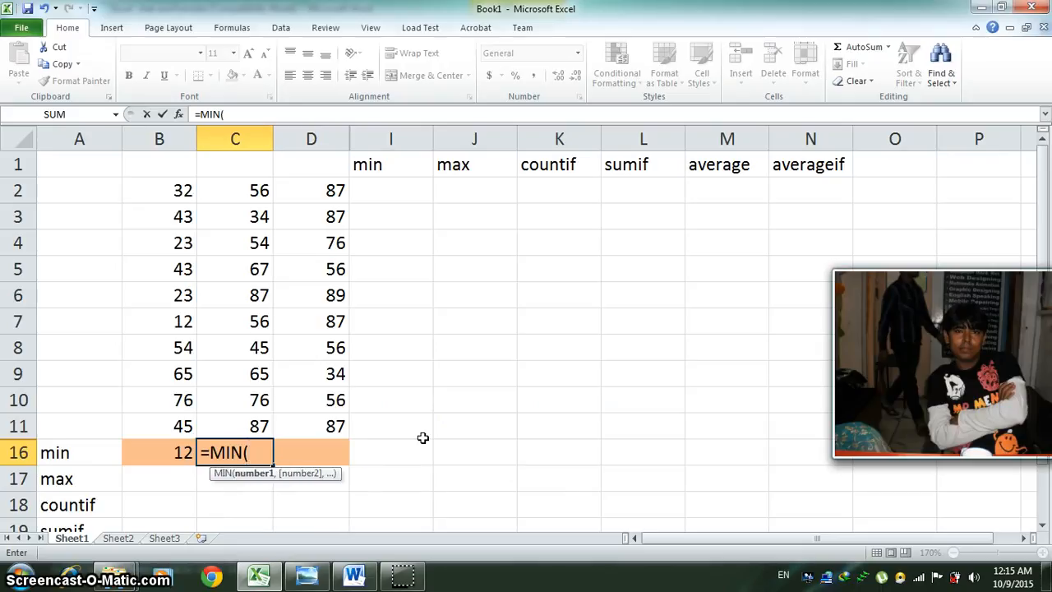
{"action": "type", "text": "C"}
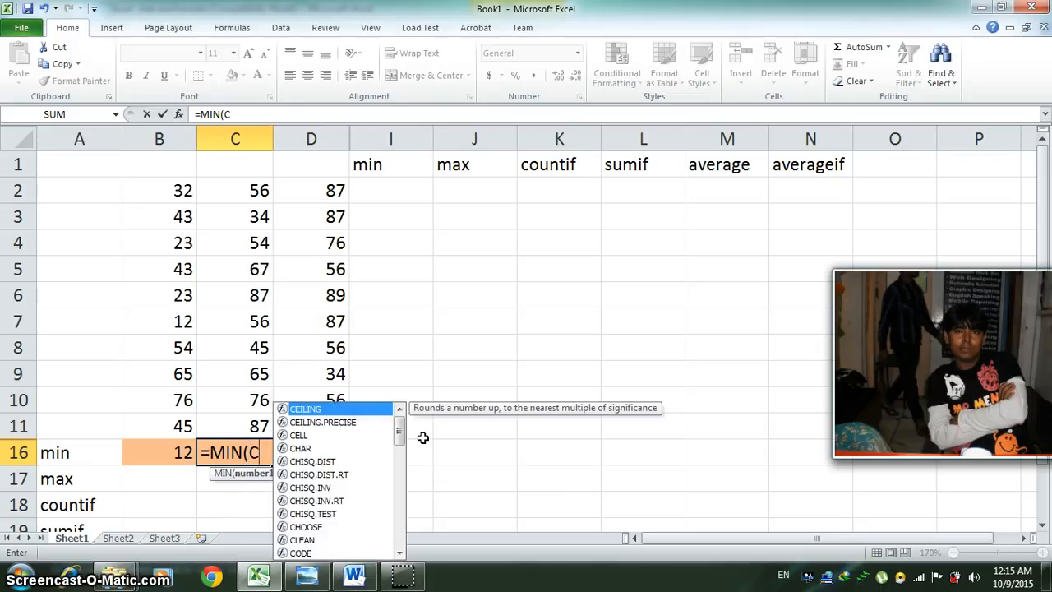
{"action": "type", "text": "2:C"}
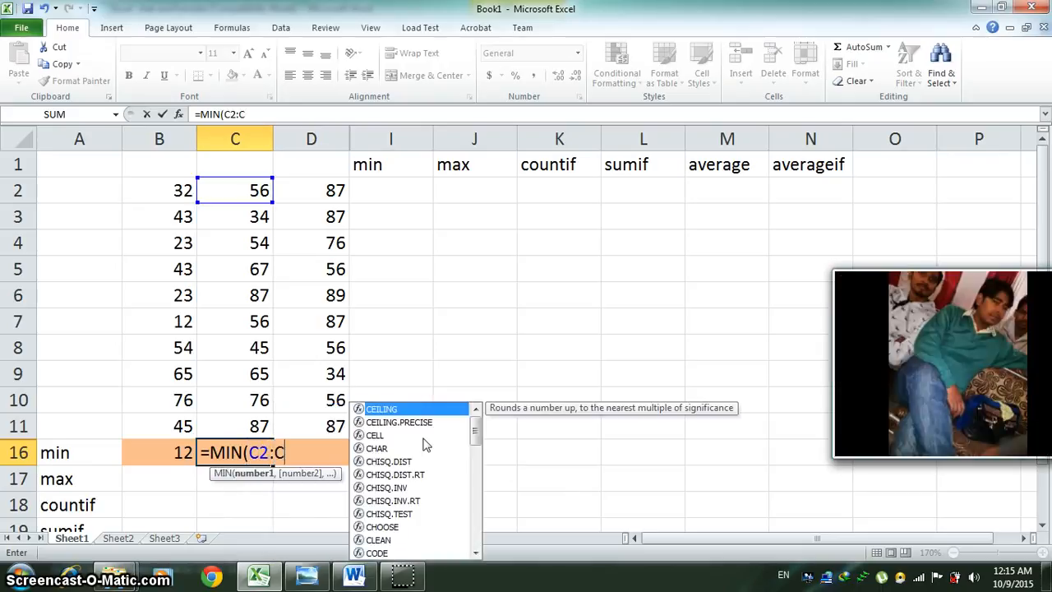
{"action": "type", "text": "1"}
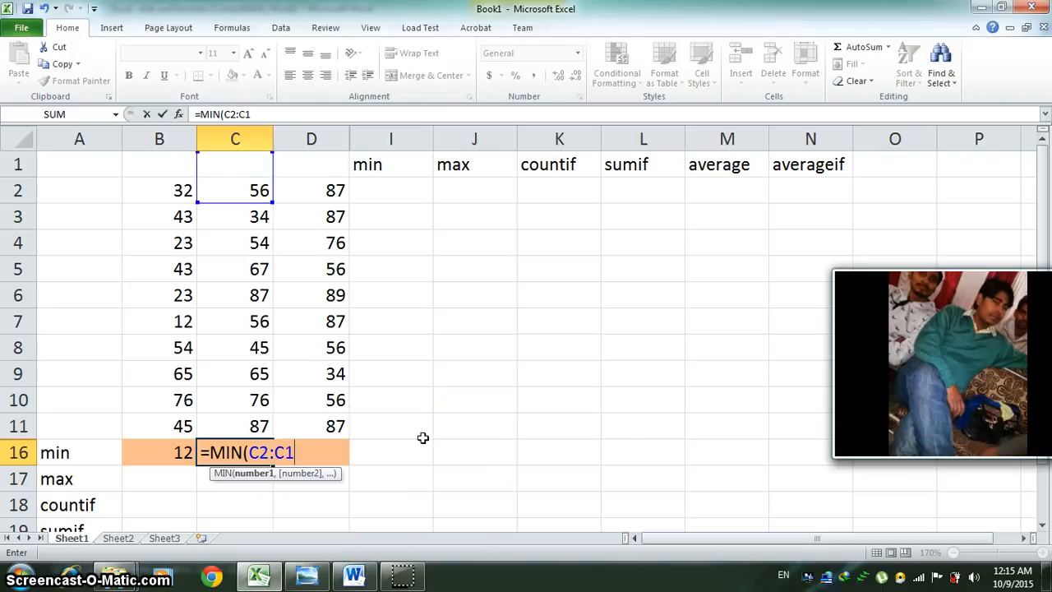
{"action": "type", "text": "1)"}
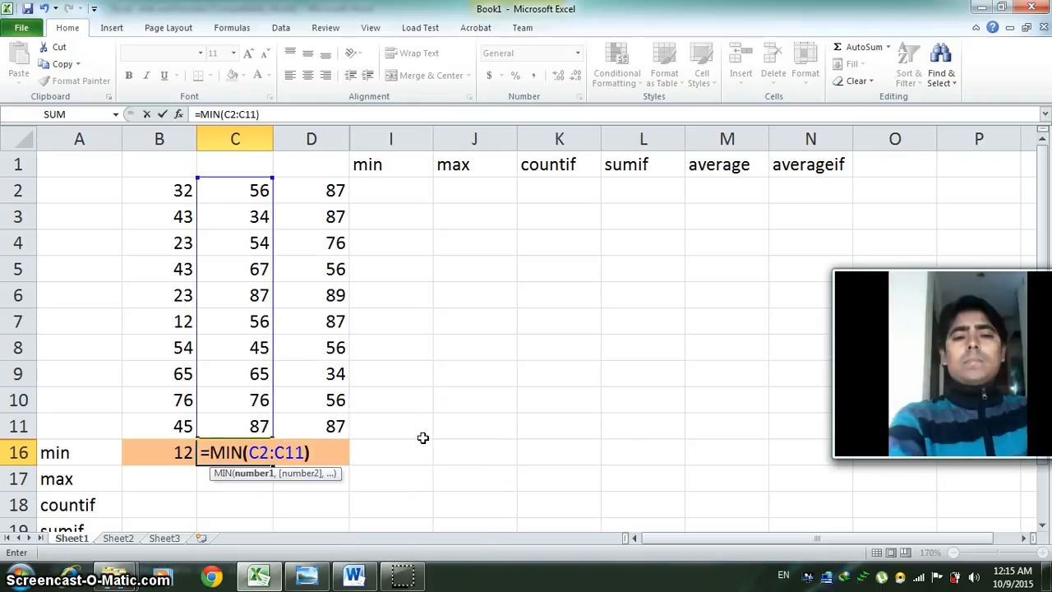
{"action": "key", "text": "Return"}
Step: Enter the formula =MIN(D2:D11) in cell D16 to find the smallest number in column D
{"action": "key", "text": "Up"}
{"action": "key", "text": "Right"}
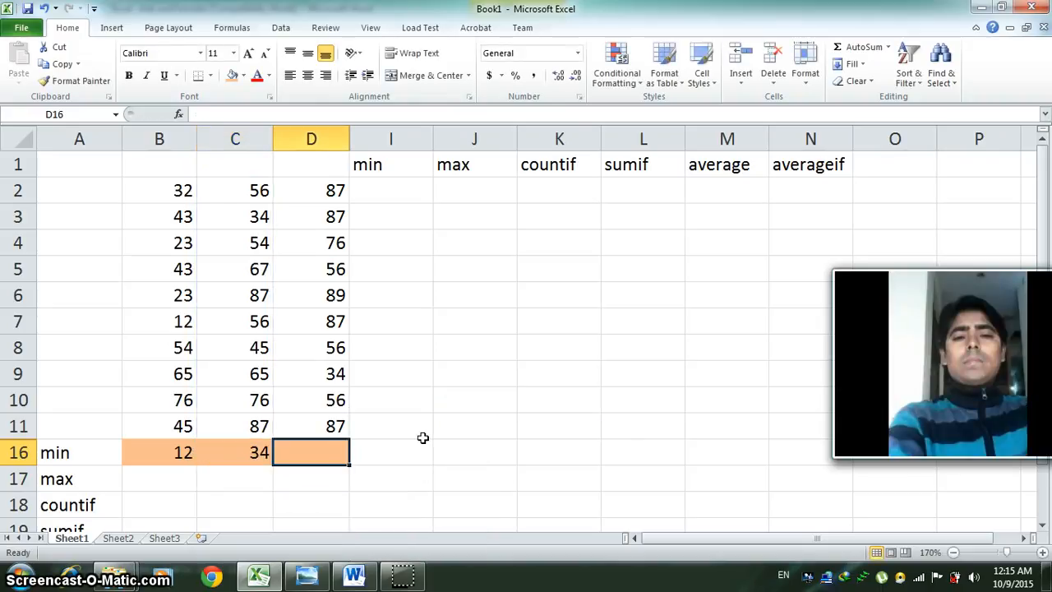
{"action": "type", "text": "=M"}
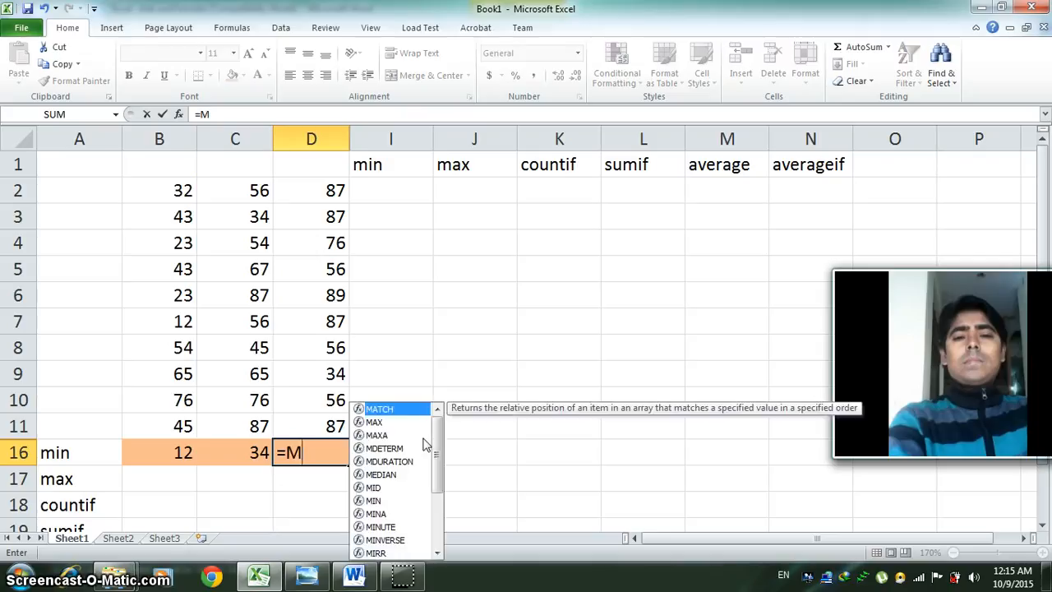
{"action": "type", "text": "IN("}
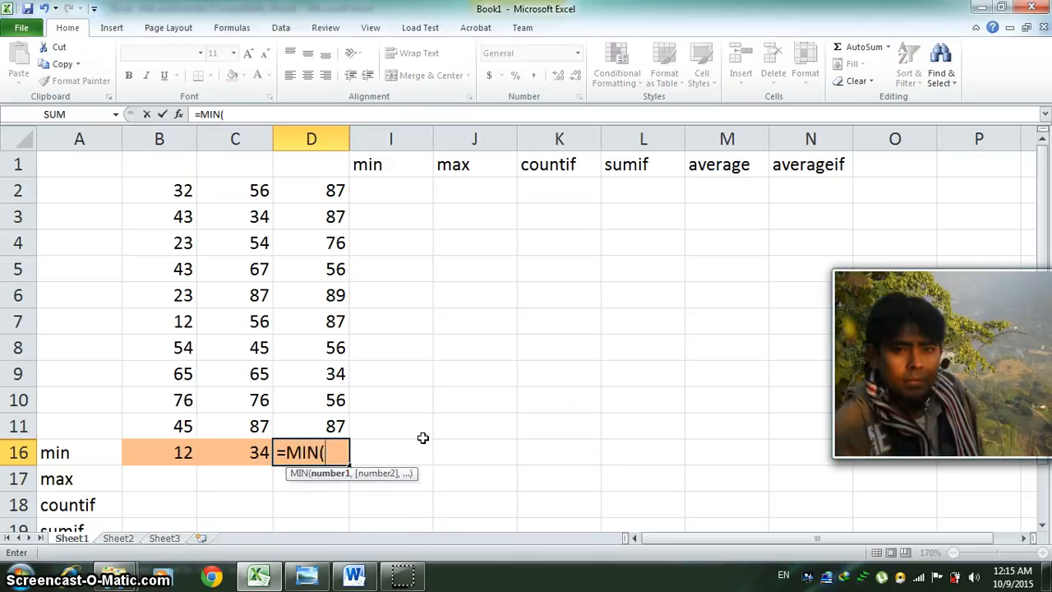
{"action": "type", "text": "D2:C"}
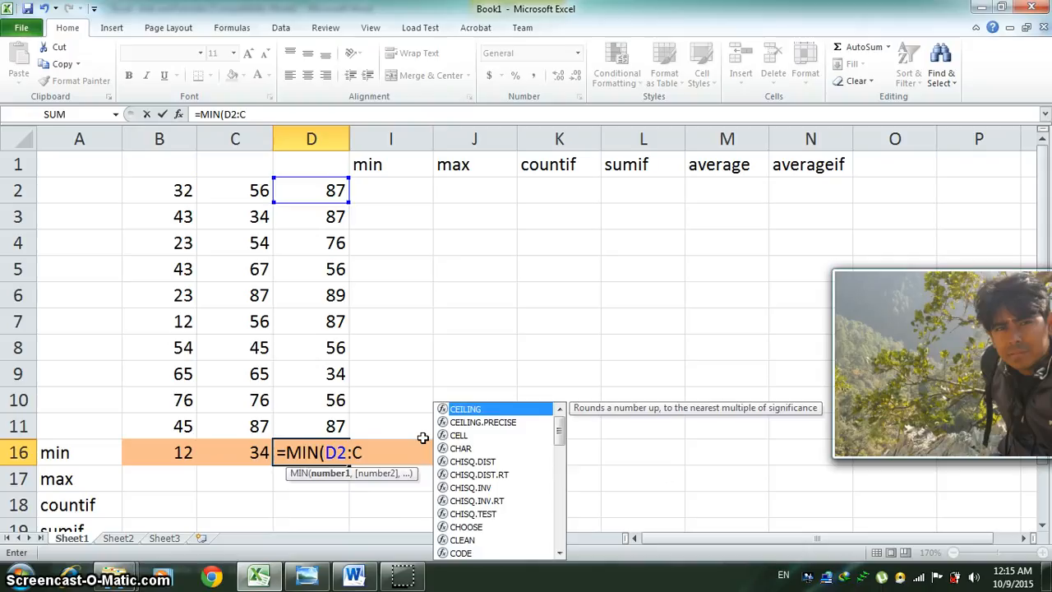
{"action": "key", "text": "BackSpace"}
{"action": "key", "text": "BackSpace"}
{"action": "type", "text": ":D11"}
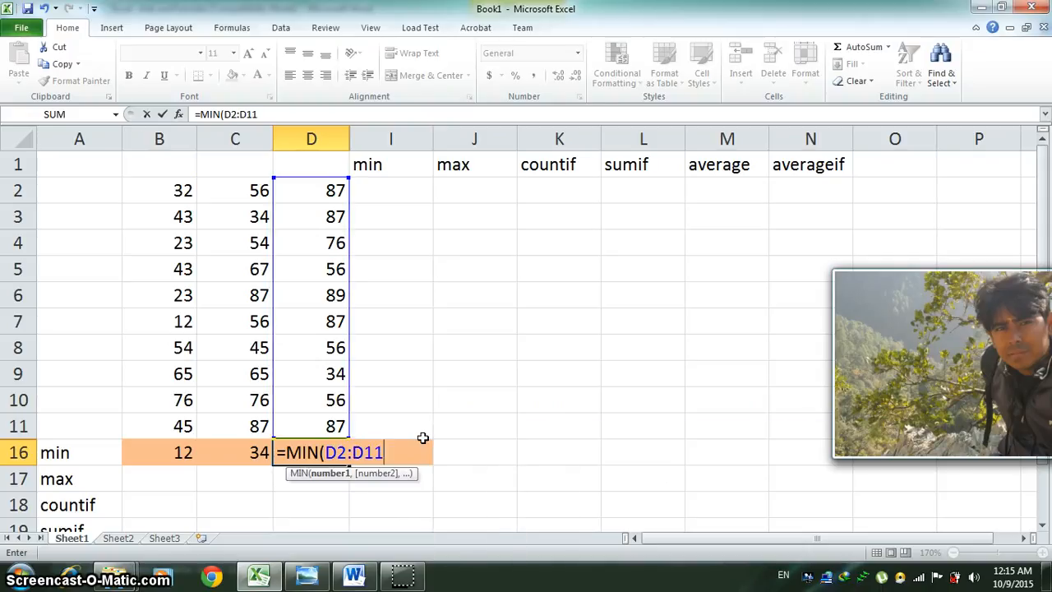
{"action": "key", "text": "Return"}
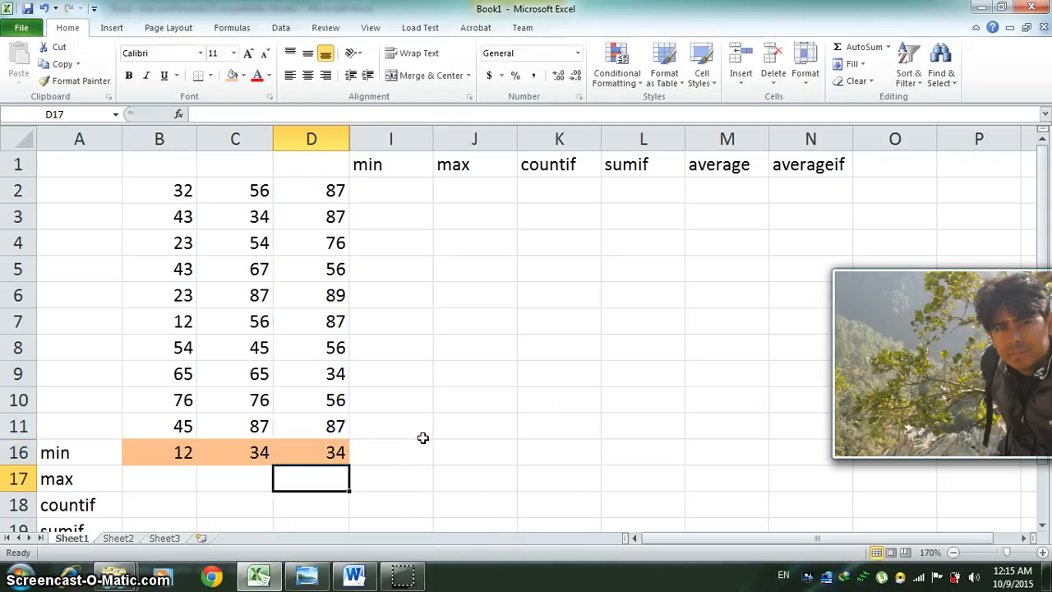
{"action": "key", "text": "Up"}
{"action": "key", "text": "Left"}
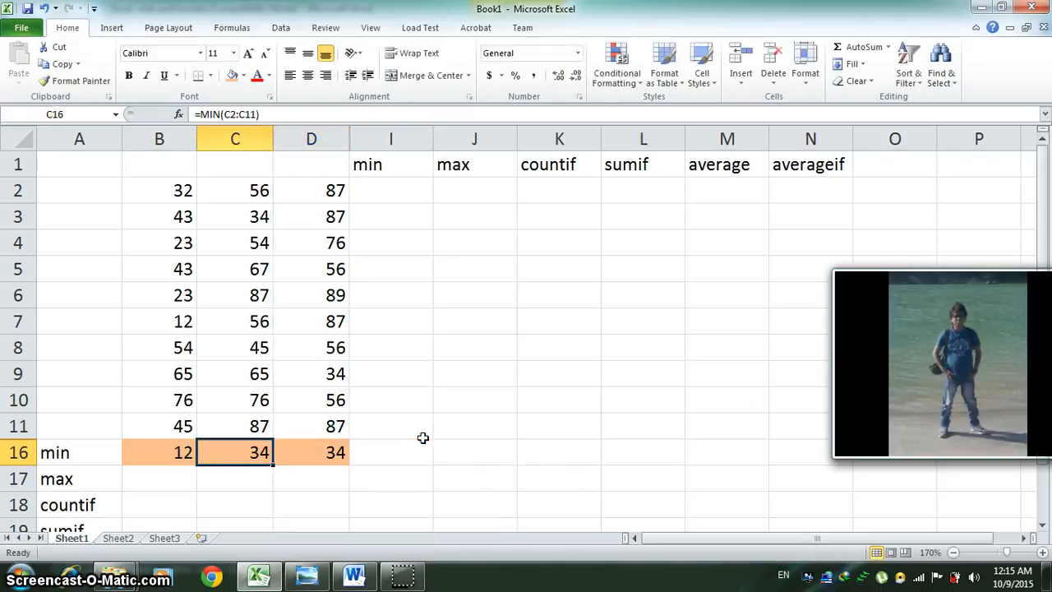
{"action": "key", "text": "Right"}
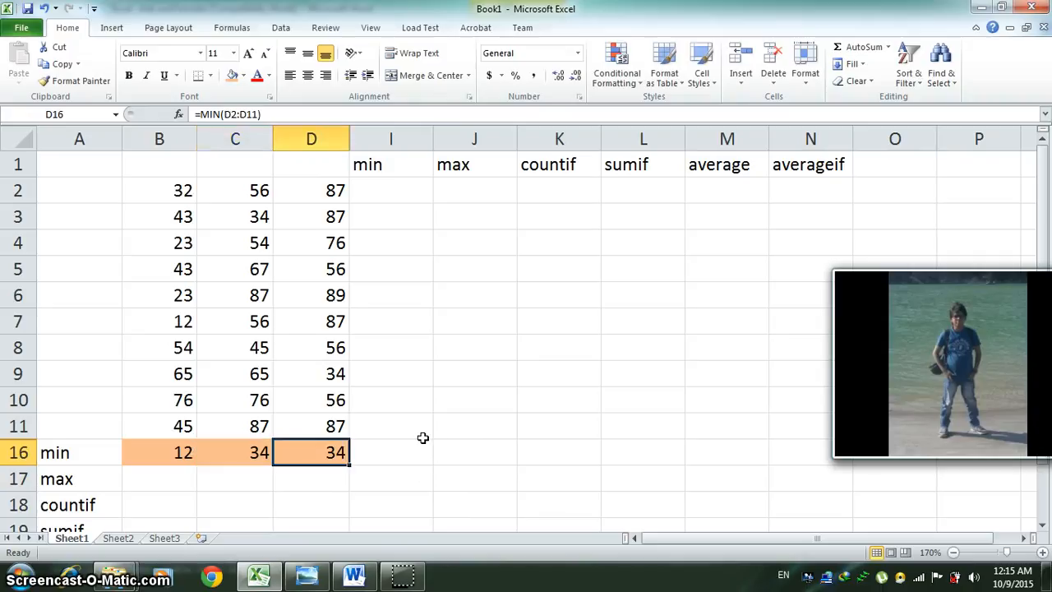
Step: Enter the formula =MIN(B2:D2) in cell I2, under the min heading, to find the smallest number in row 2
{"action": "key", "text": "Right"}
{"action": "key", "text": "Up"}
{"action": "key", "text": "Up"}
{"action": "key", "text": "Up"}
{"action": "key", "text": "Up"}
{"action": "key", "text": "Up"}
{"action": "key", "text": "Up"}
{"action": "key", "text": "Up"}
{"action": "key", "text": "Up"}
{"action": "key", "text": "Up"}
{"action": "key", "text": "Up"}
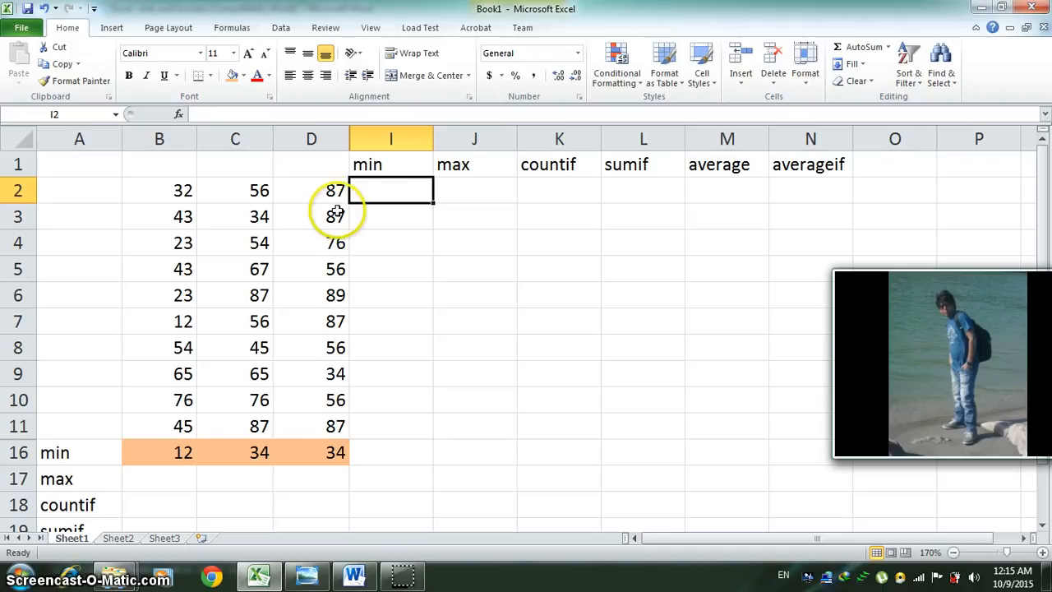
{"action": "left_click_drag", "start_coordinate": [327, 195], "coordinate": [305, 370]}
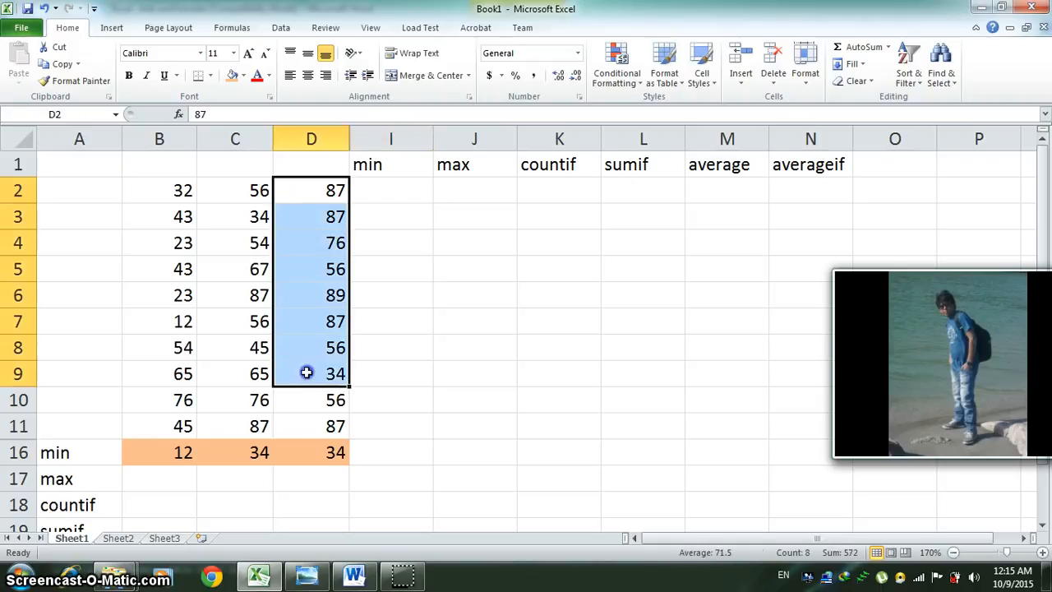
{"action": "left_click", "coordinate": [391, 193]}
{"action": "type", "text": "=MIN"}
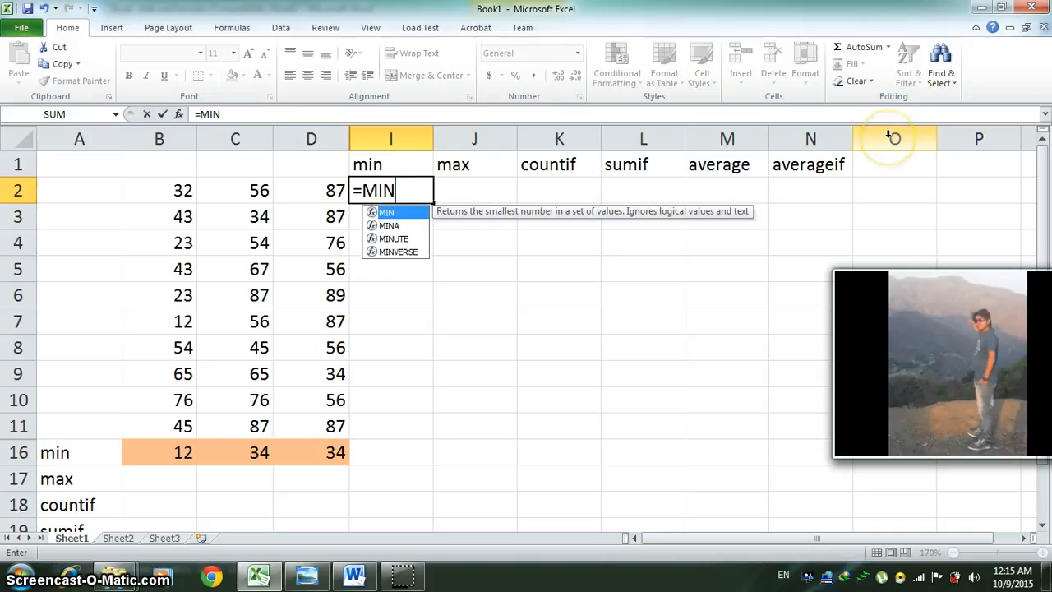
{"action": "type", "text": "(B1"}
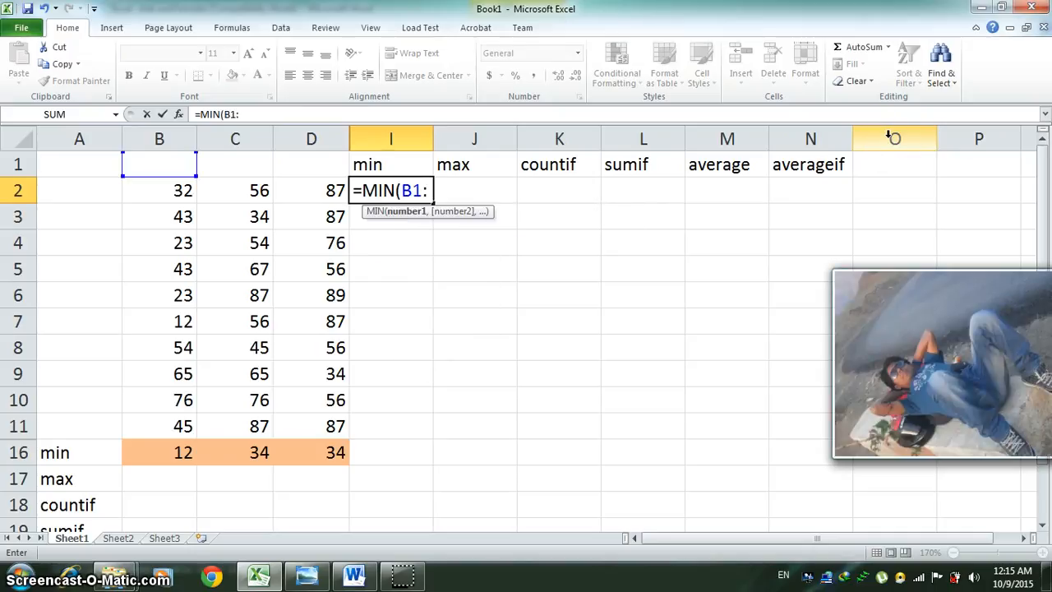
{"action": "key", "text": "BackSpace"}
{"action": "type", "text": "2"}
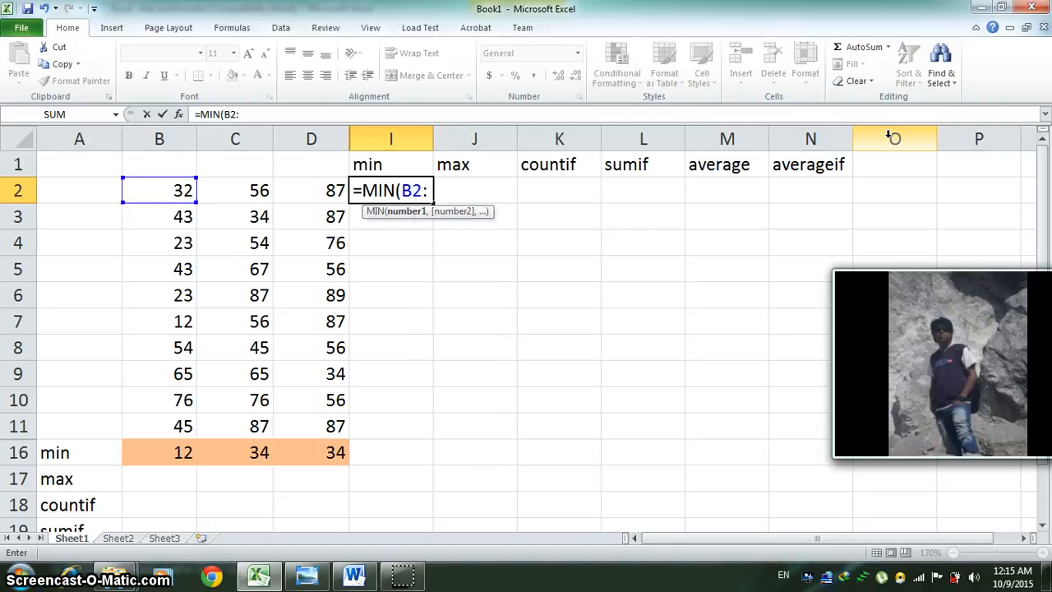
{"action": "type", "text": ":D2"}
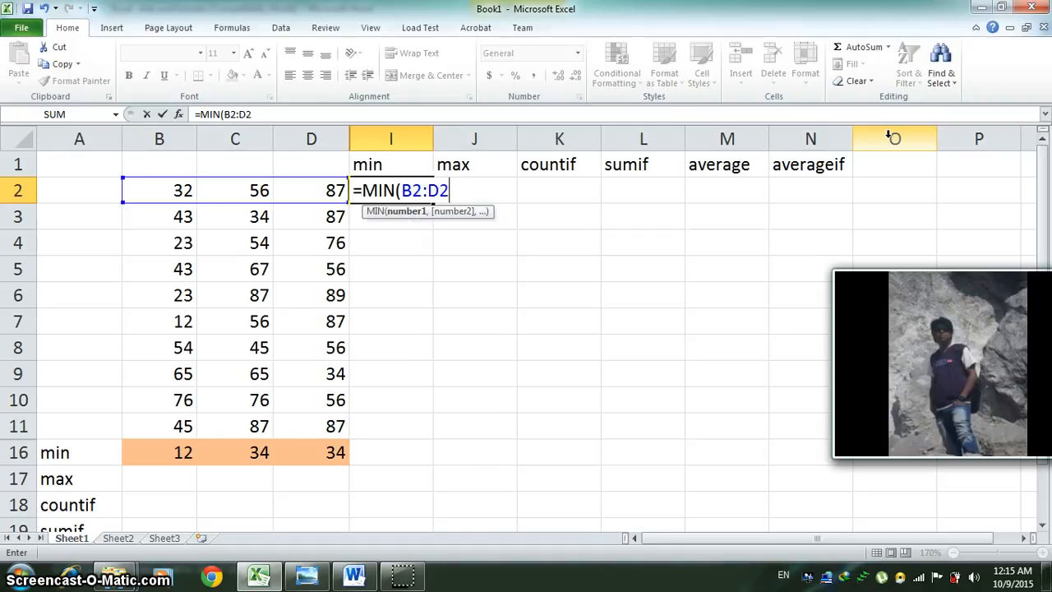
{"action": "key", "text": "Return"}
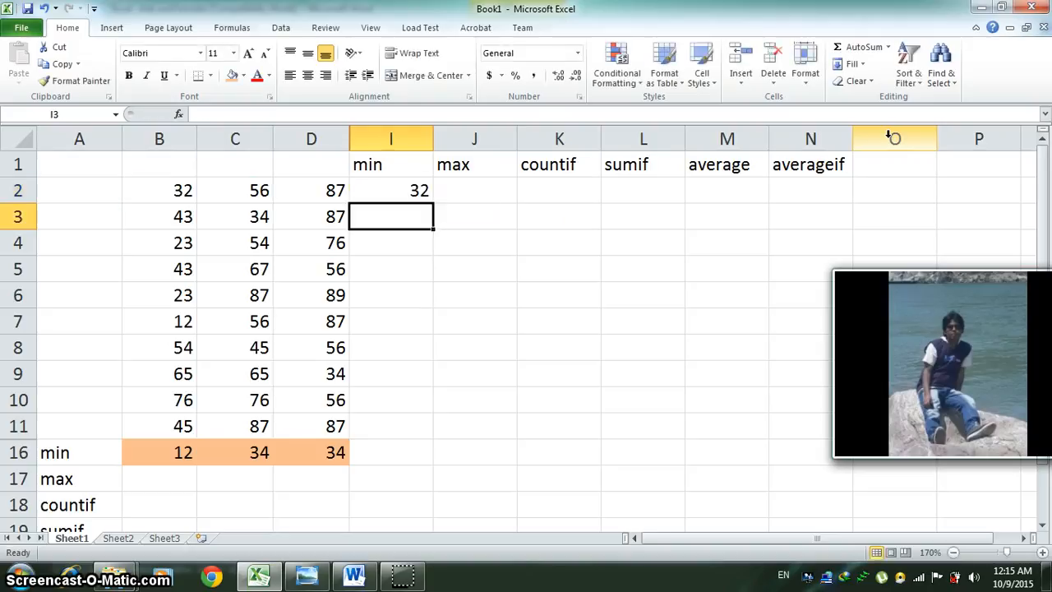
Step: Copy the min formula from I2 down through I11 and check the copied formulas row by row
{"action": "left_click", "coordinate": [399, 194]}
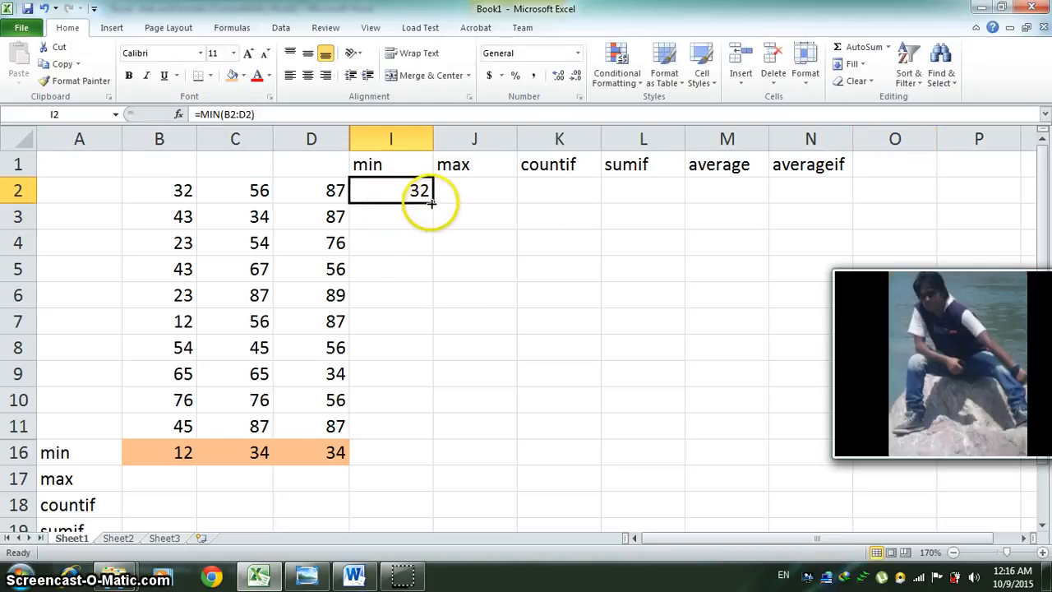
{"action": "left_click_drag", "start_coordinate": [434, 203], "coordinate": [406, 438]}
{"action": "left_click", "coordinate": [382, 476]}
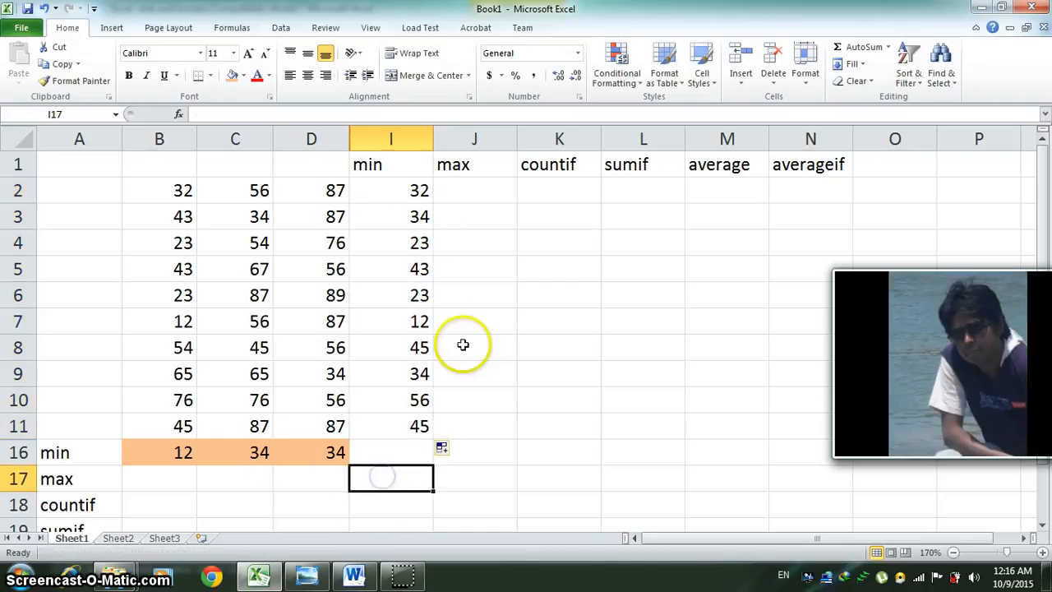
{"action": "left_click", "coordinate": [418, 197]}
{"action": "left_click", "coordinate": [419, 216]}
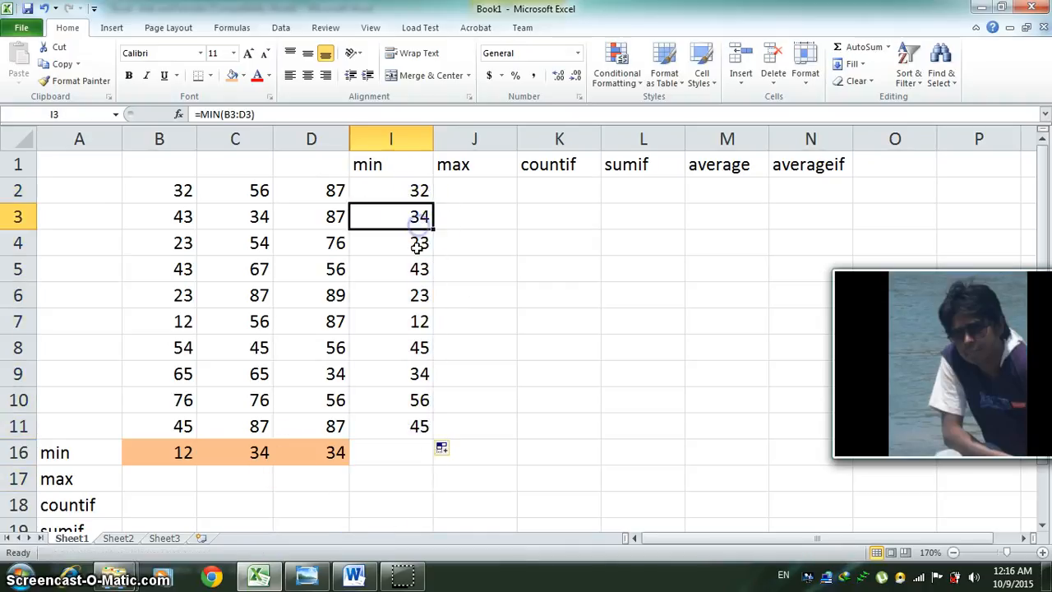
{"action": "left_click", "coordinate": [418, 244]}
{"action": "left_click", "coordinate": [419, 271]}
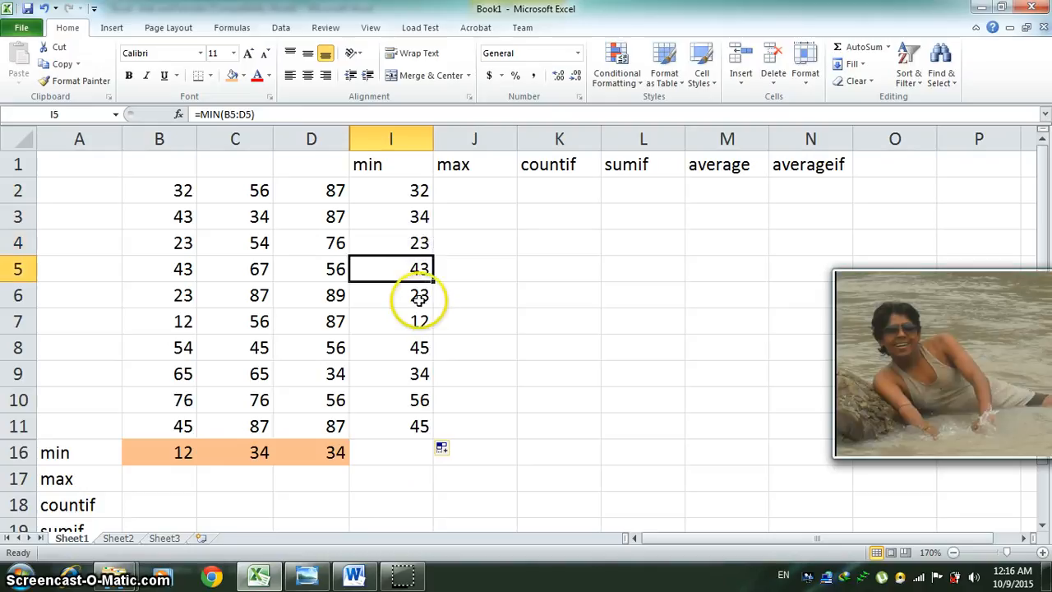
{"action": "left_click", "coordinate": [419, 295]}
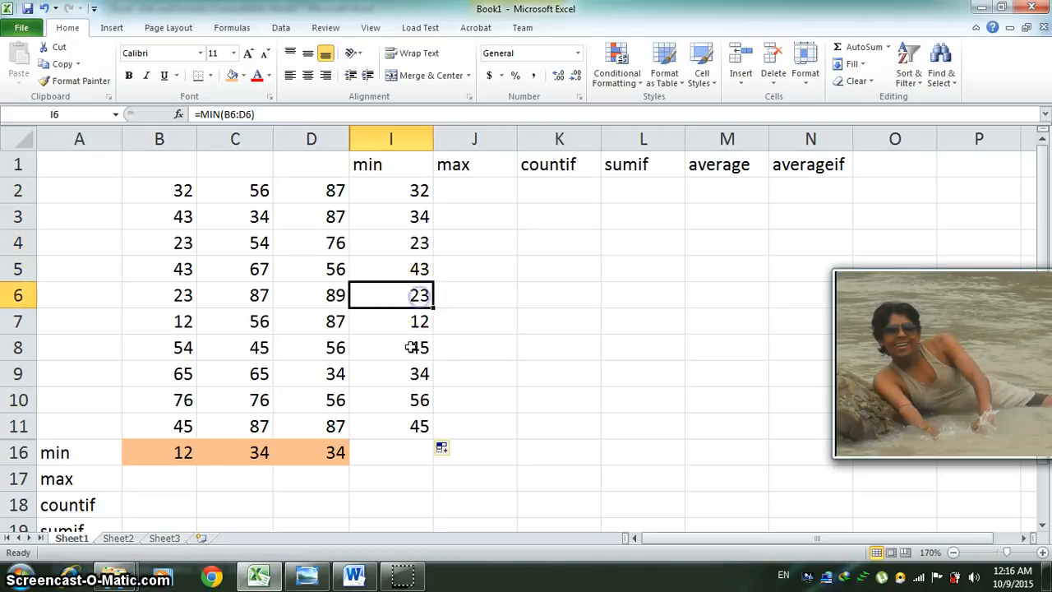
Step: Check the copied min formulas in I7 through I11 and shade the range I2:I11 with the light orange fill
{"action": "left_click", "coordinate": [415, 321]}
{"action": "left_click", "coordinate": [416, 349]}
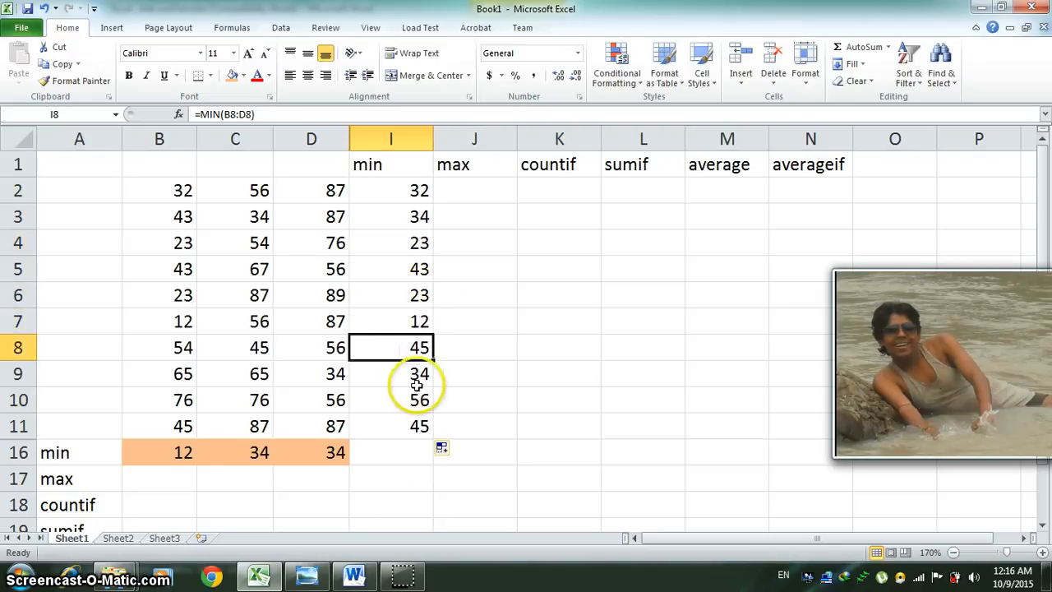
{"action": "left_click", "coordinate": [417, 375]}
{"action": "left_click", "coordinate": [419, 400]}
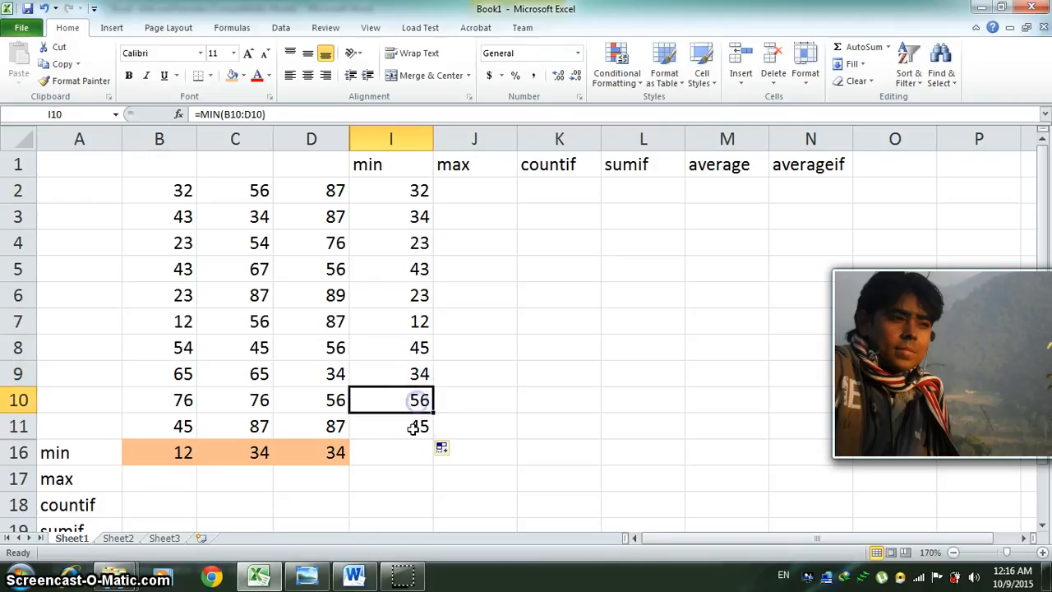
{"action": "left_click", "coordinate": [413, 429]}
{"action": "left_click_drag", "start_coordinate": [408, 192], "coordinate": [409, 426]}
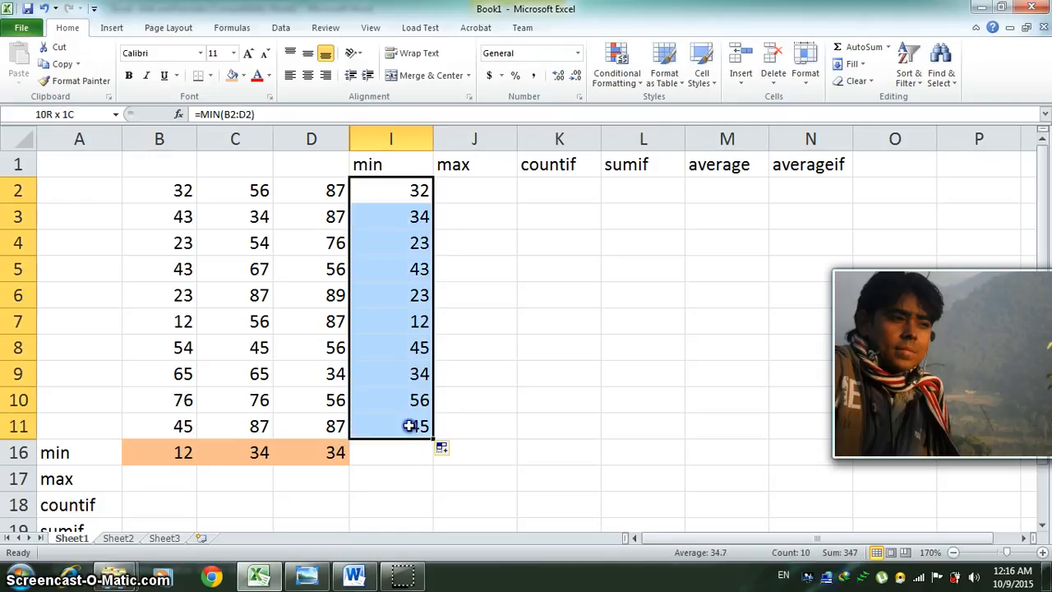
{"action": "left_click", "coordinate": [233, 75]}
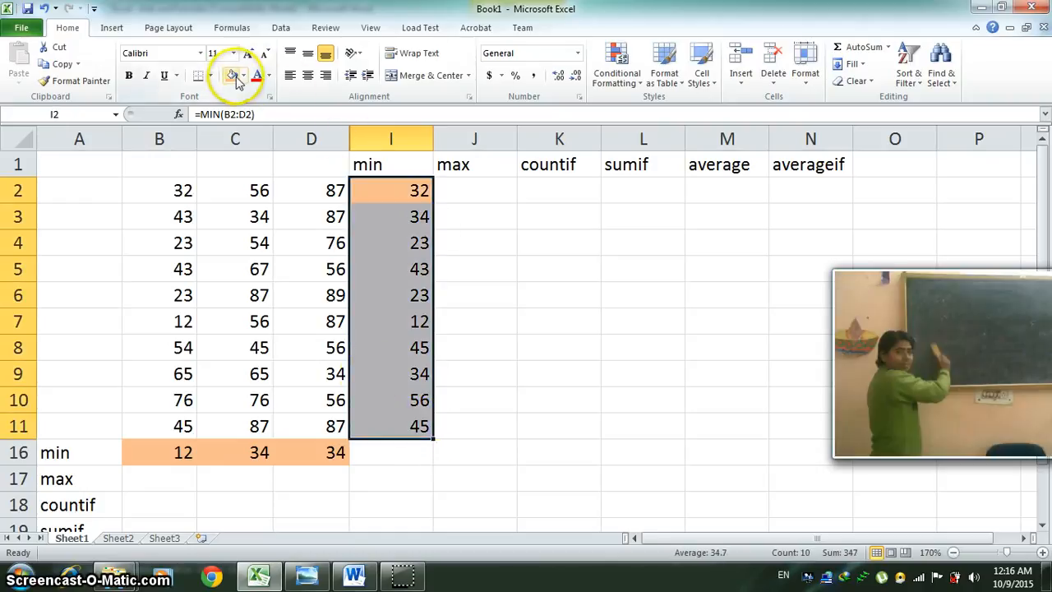
{"action": "left_click", "coordinate": [476, 215]}
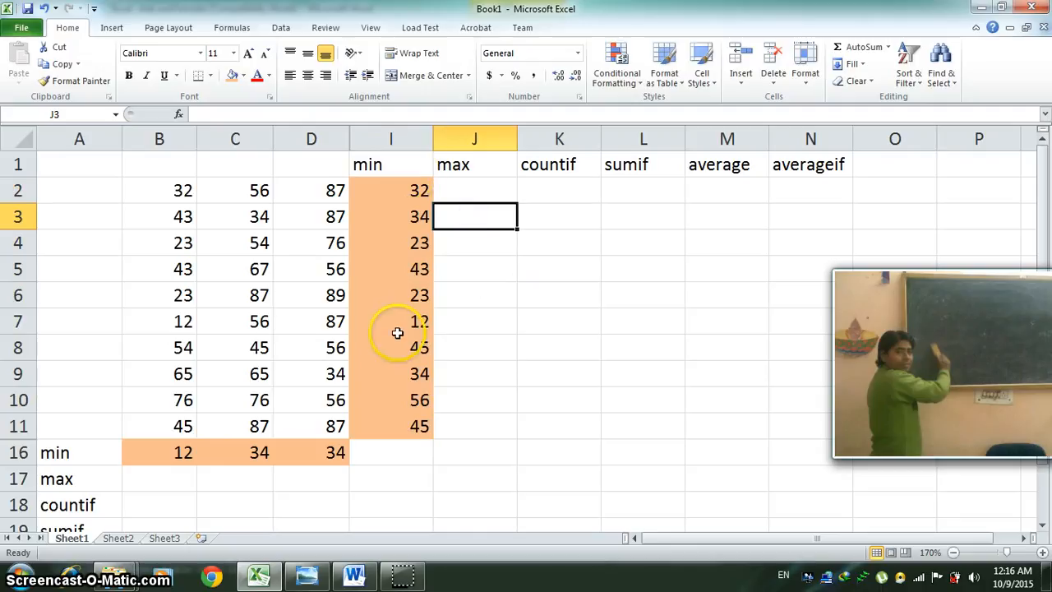
Step: Autofit the widths of the min and max columns, I and J, to their contents, keeping column H hidden
{"action": "double_click", "coordinate": [433, 138]}
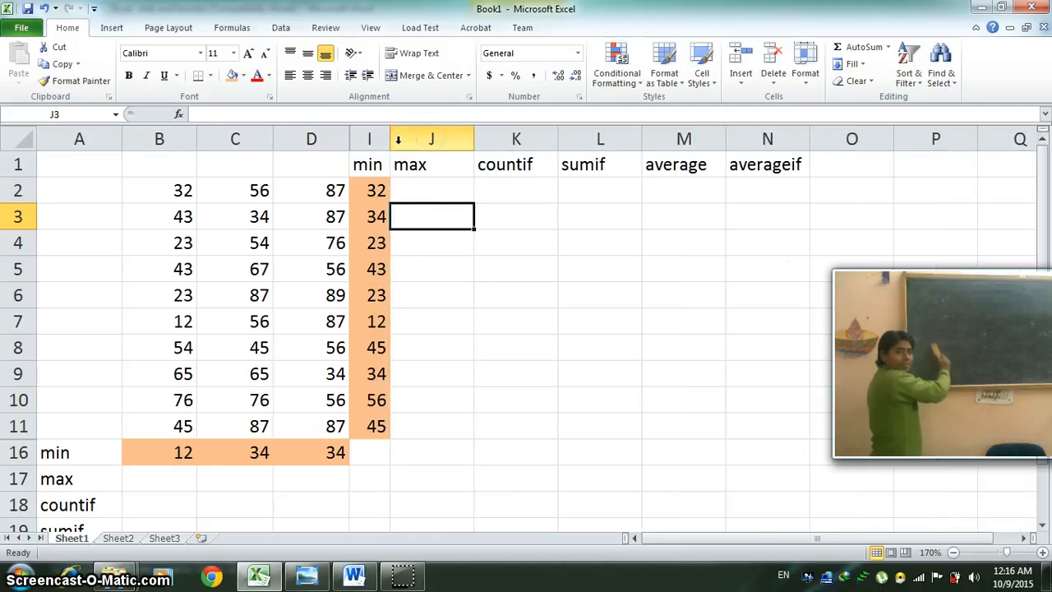
{"action": "double_click", "coordinate": [351, 138]}
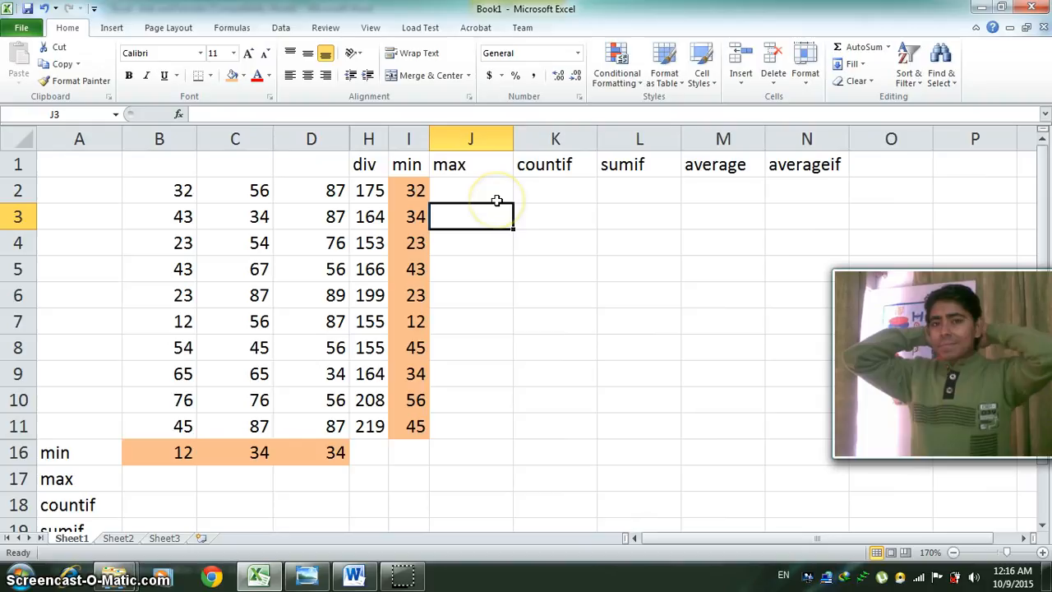
{"action": "key", "text": "ctrl+z"}
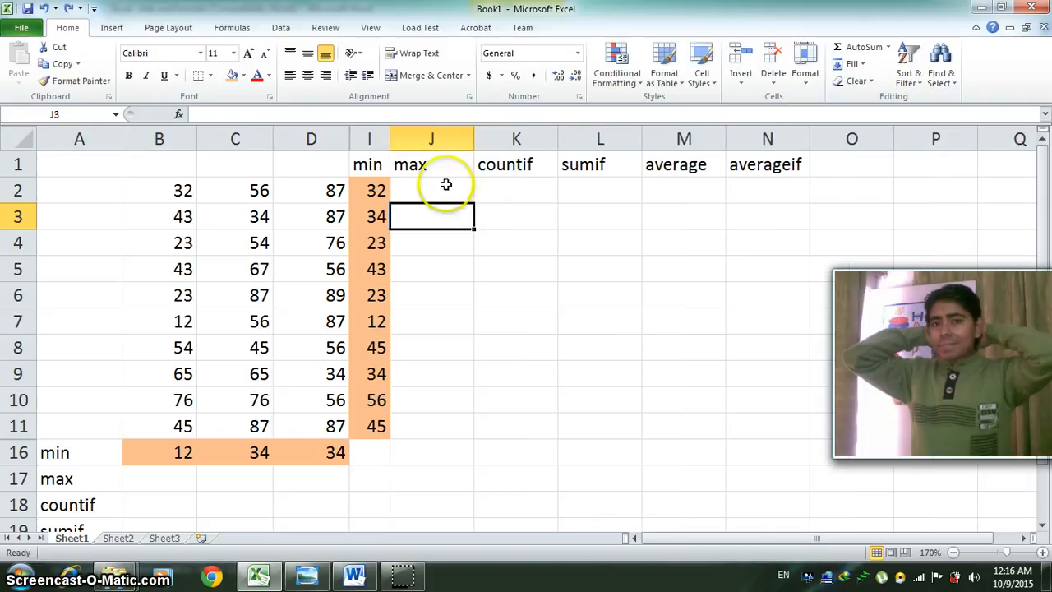
{"action": "left_click", "coordinate": [446, 274]}
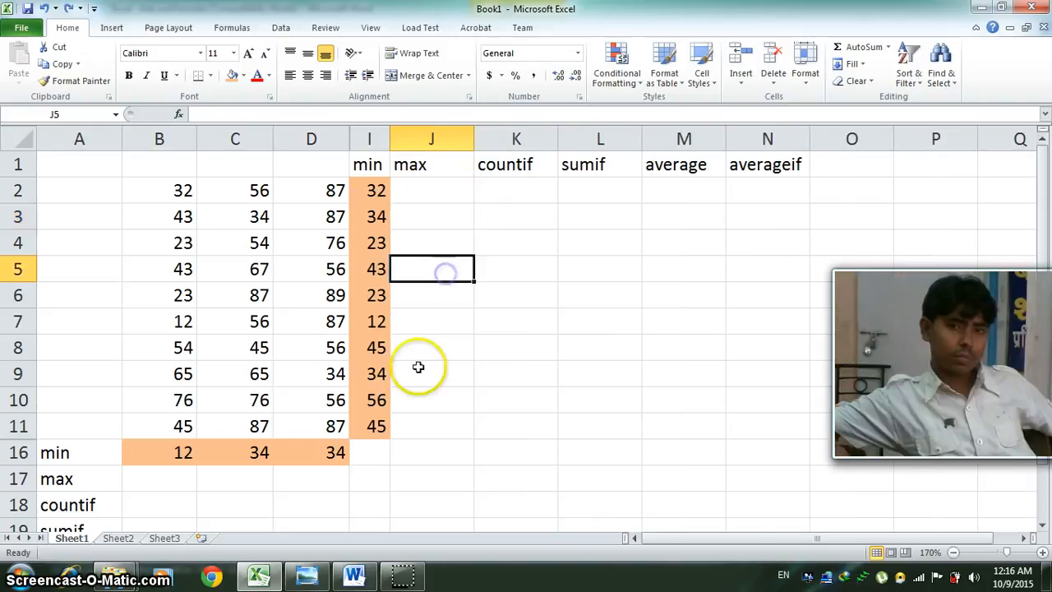
{"action": "double_click", "coordinate": [474, 136]}
Step: Enter the formula =MAX(B2:B11) in cell B17 to find the largest number in column B
{"action": "left_click", "coordinate": [141, 481]}
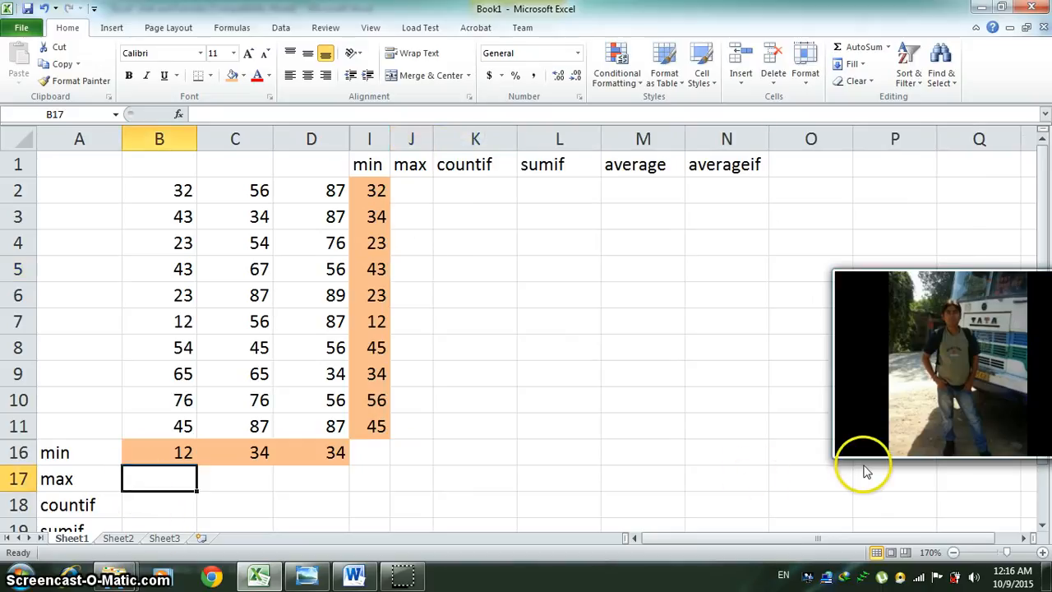
{"action": "type", "text": "="}
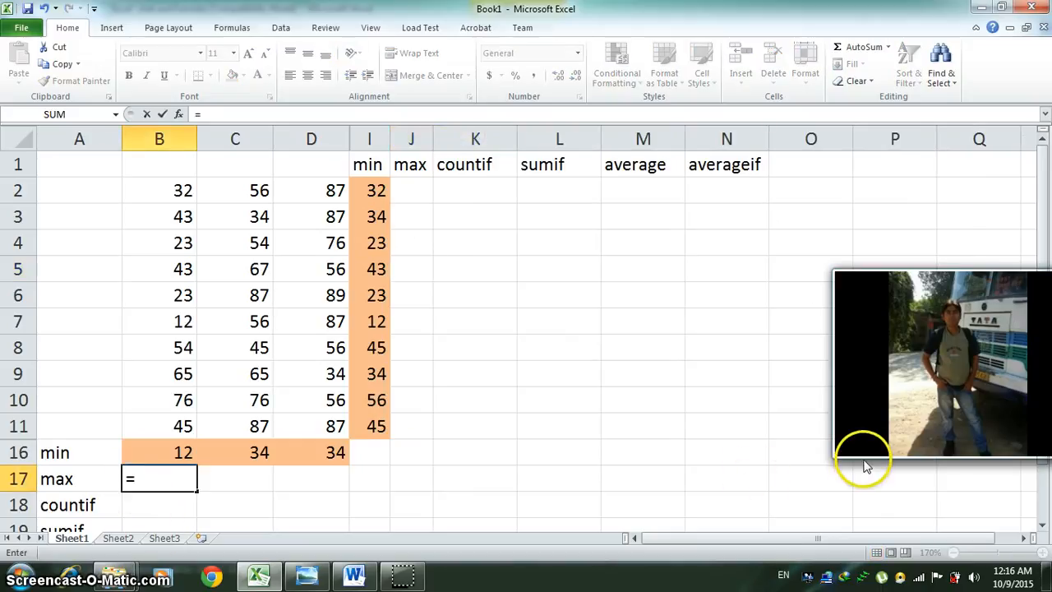
{"action": "type", "text": "MI="}
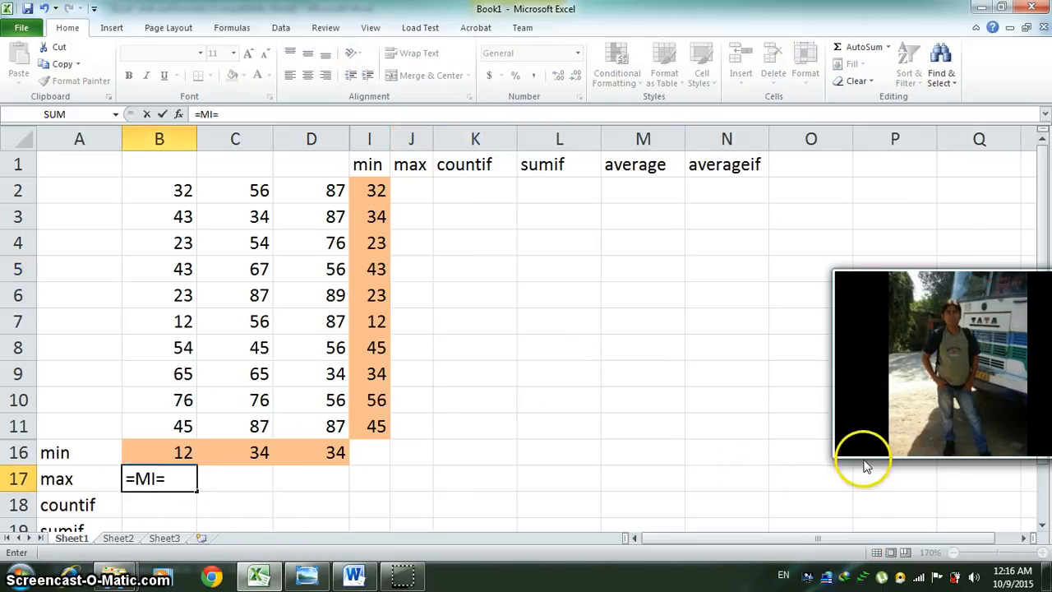
{"action": "key", "text": "BackSpace"}
{"action": "key", "text": "BackSpace"}
{"action": "type", "text": "AX"}
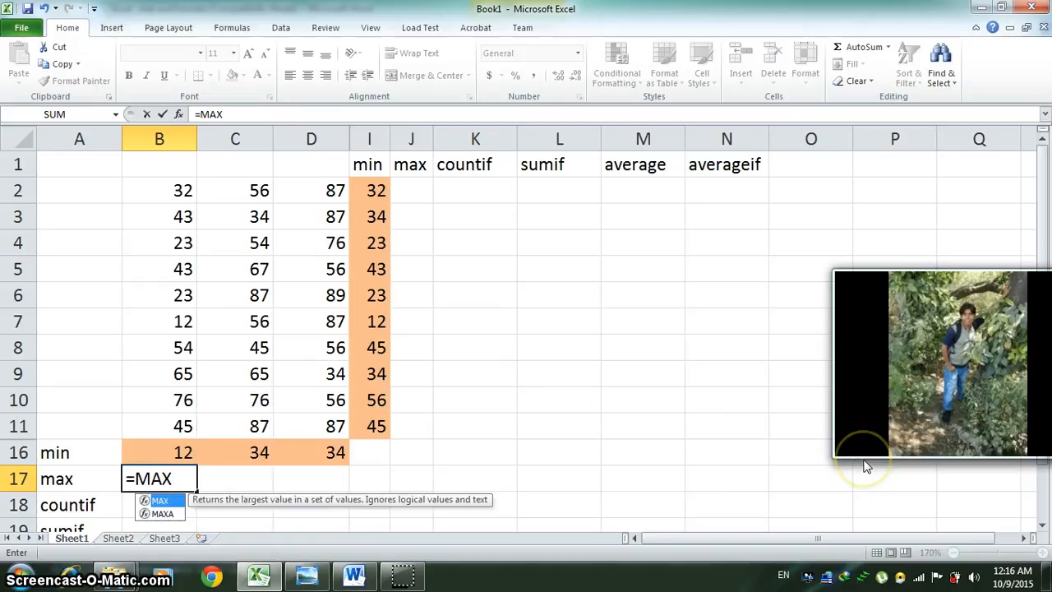
{"action": "type", "text": "("}
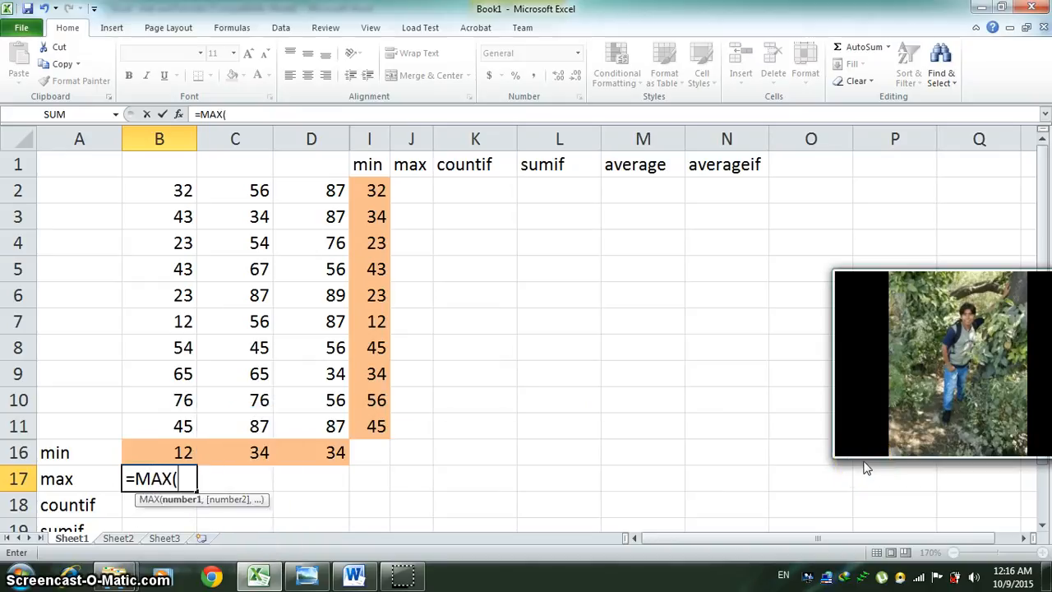
{"action": "type", "text": "B"}
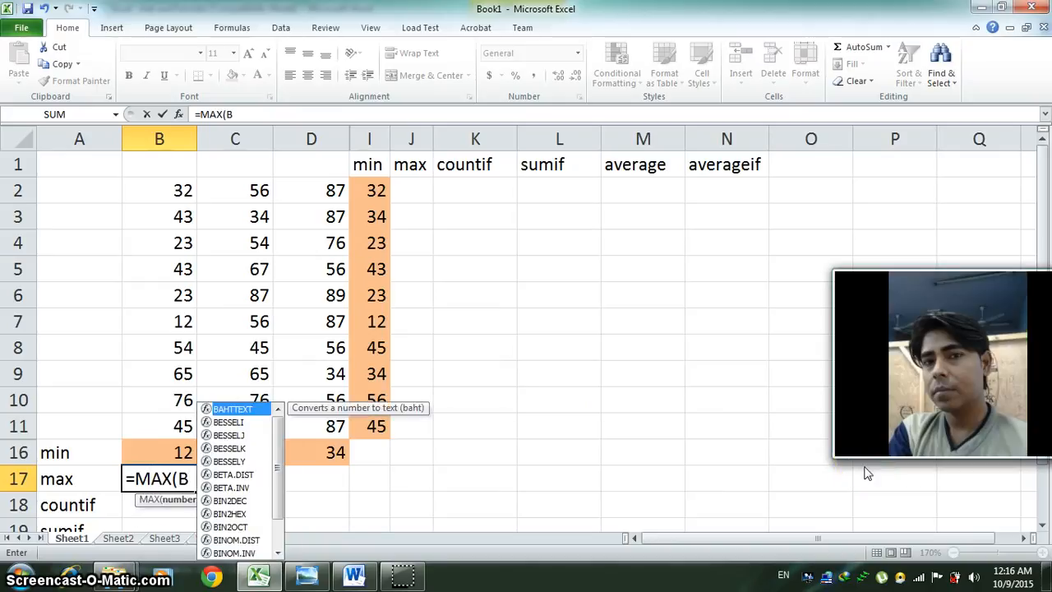
{"action": "type", "text": "2:"}
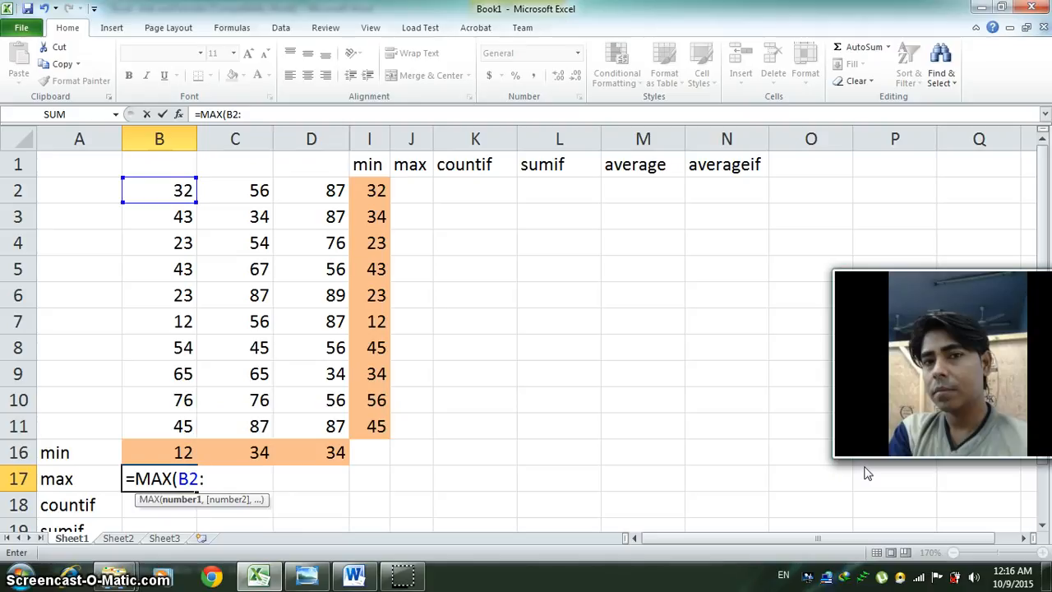
{"action": "type", "text": "B11"}
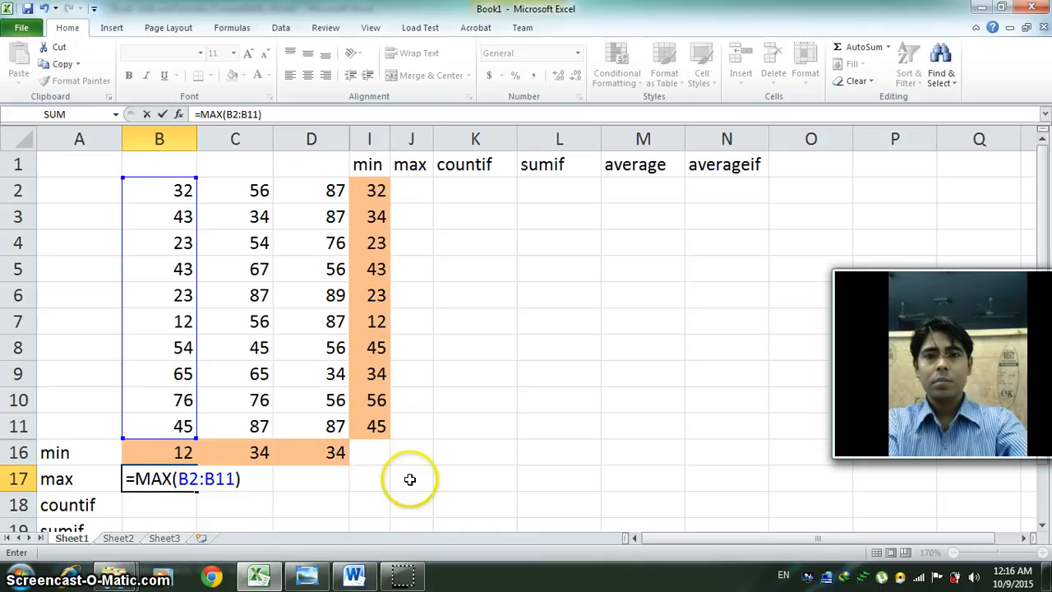
{"action": "key", "text": "Return"}
{"action": "key", "text": "Up"}
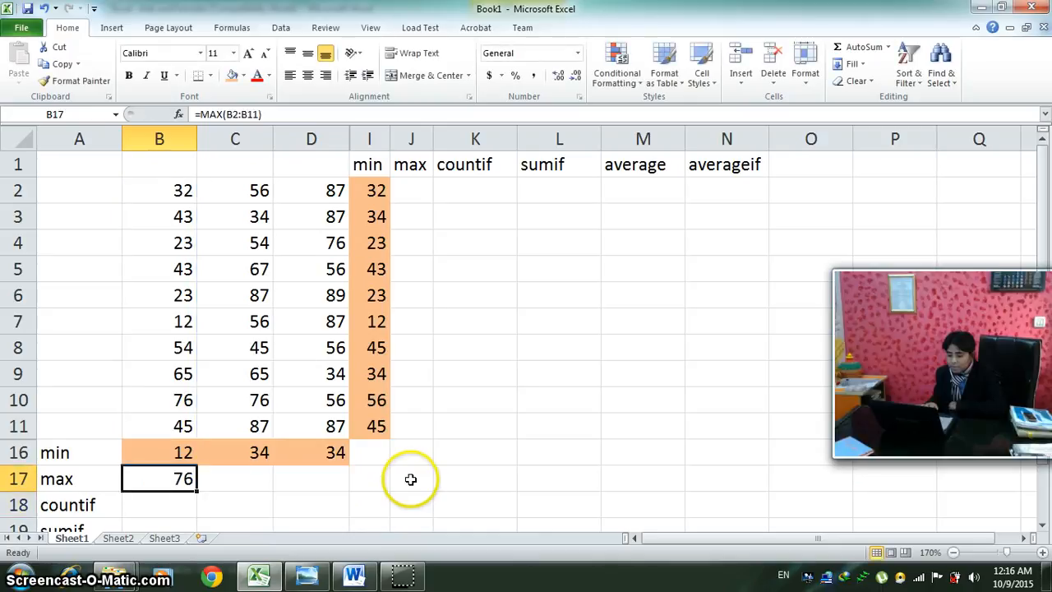
Step: Enter the formula =MAX(C2:C11) in cell C17 to find the largest number in column C
{"action": "key", "text": "Right"}
{"action": "type", "text": "=MAX"}
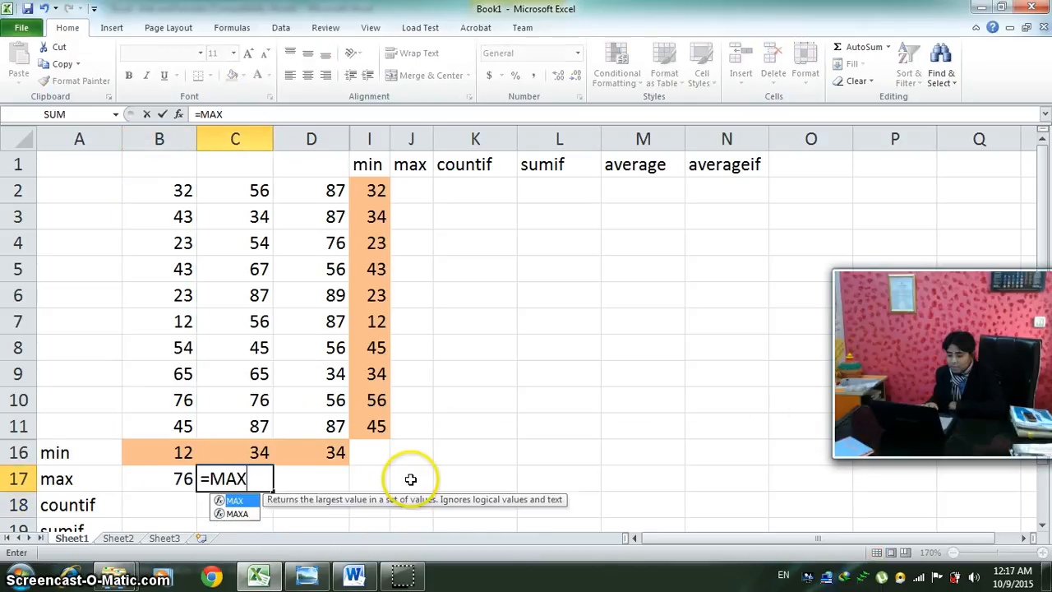
{"action": "type", "text": "(C"}
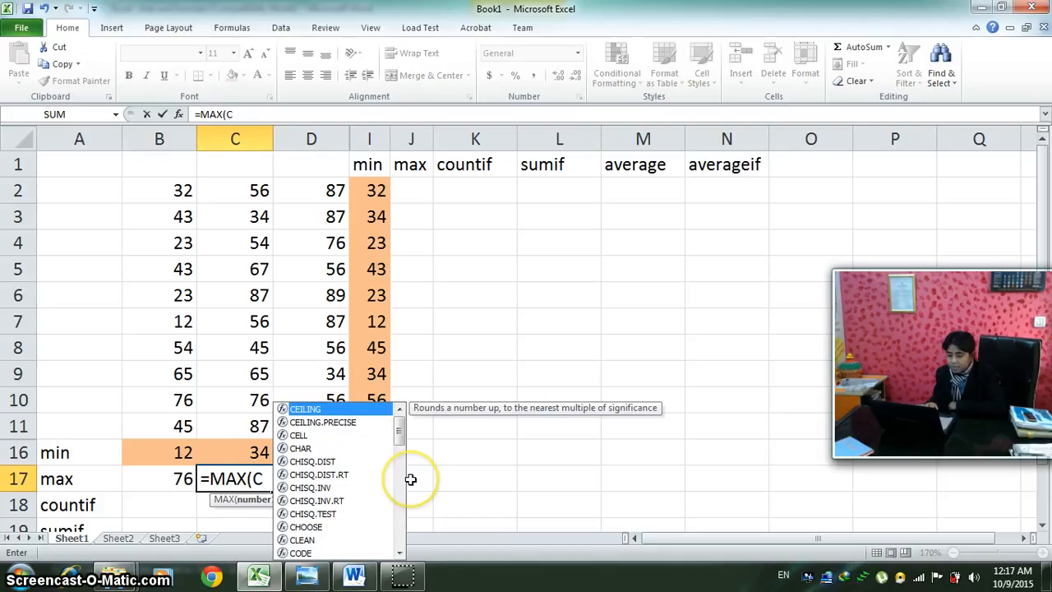
{"action": "type", "text": "2:C"}
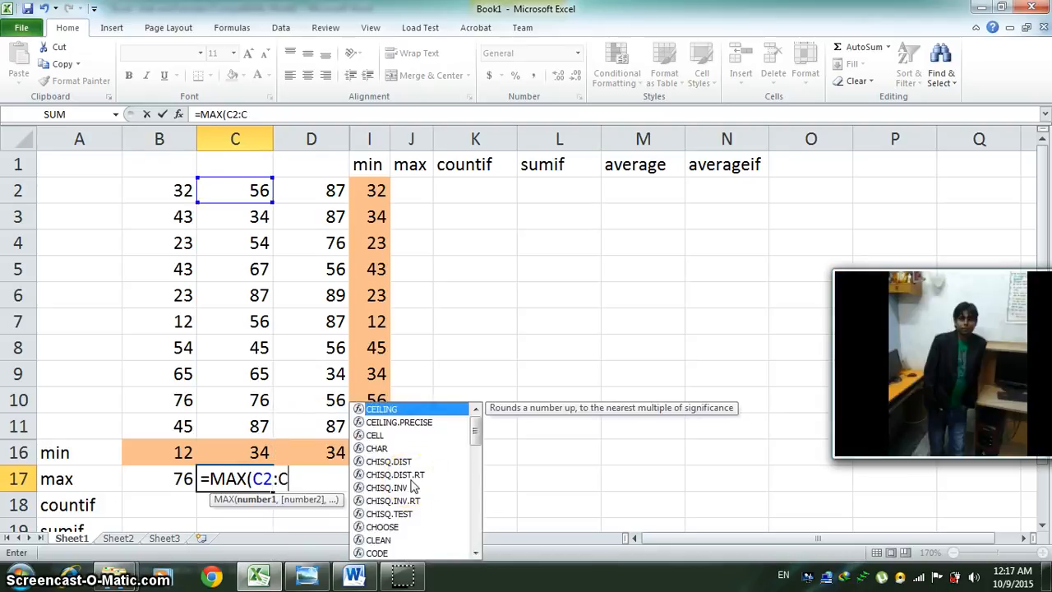
{"action": "type", "text": "11)"}
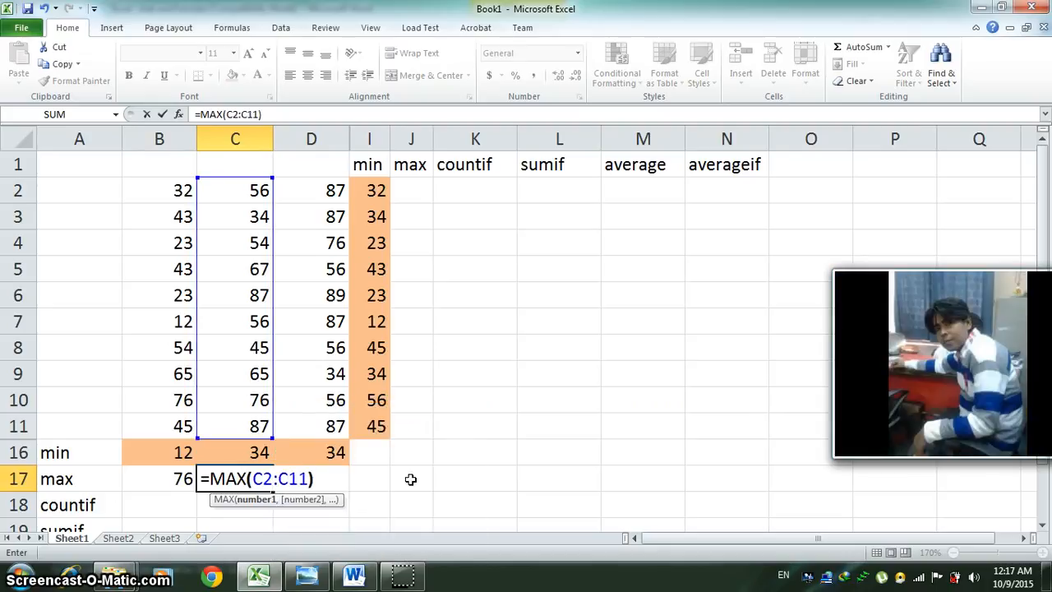
{"action": "key", "text": "Return"}
{"action": "key", "text": "Up"}
{"action": "key", "text": "Right"}
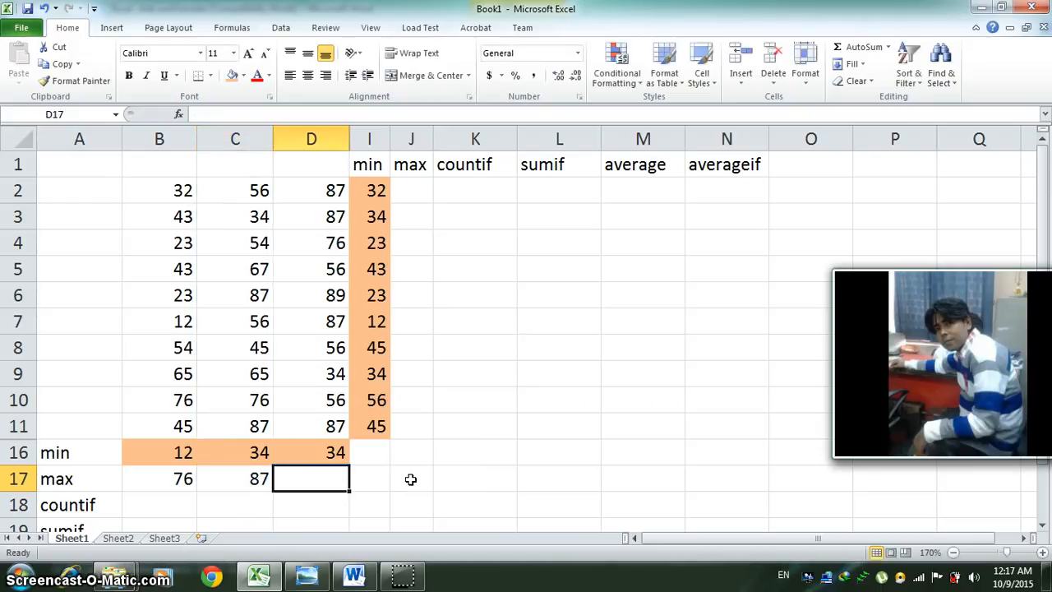
{"action": "type", "text": "="}
{"action": "left_click", "coordinate": [410, 479]}
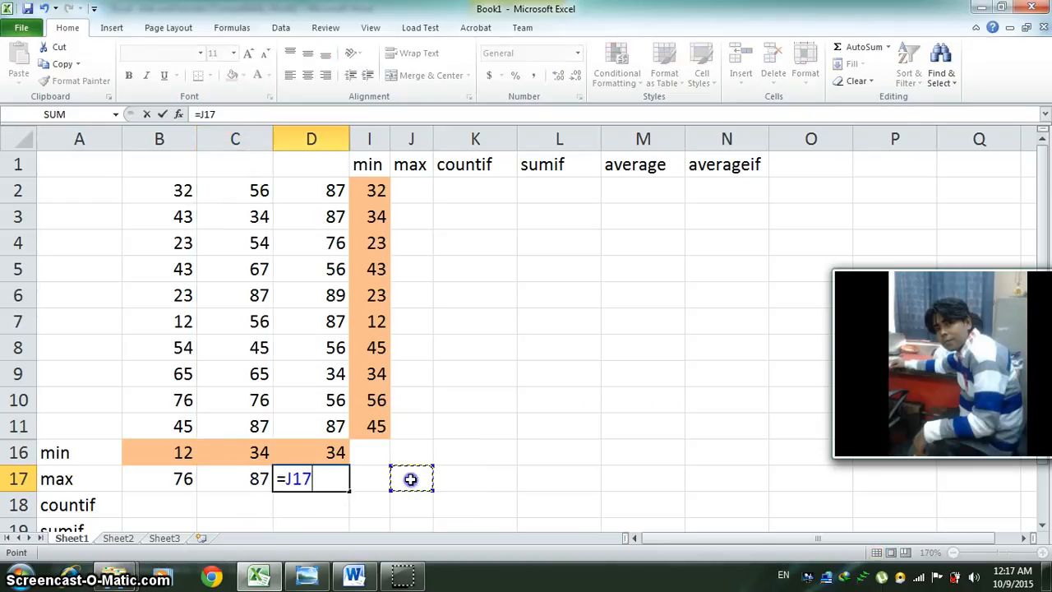
{"action": "key", "text": "BackSpace"}
{"action": "key", "text": "BackSpace"}
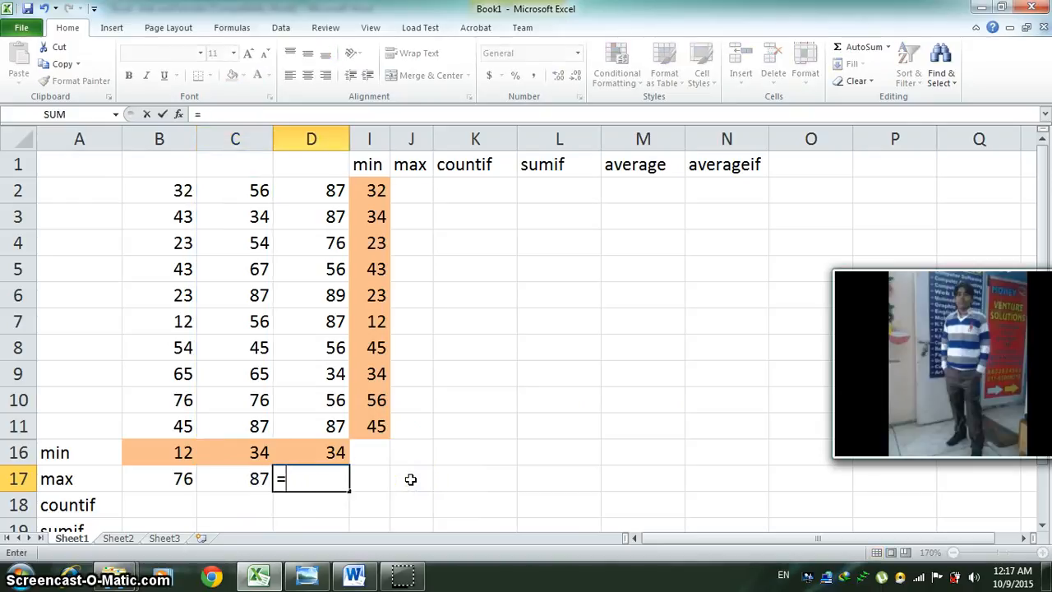
{"action": "type", "text": "D"}
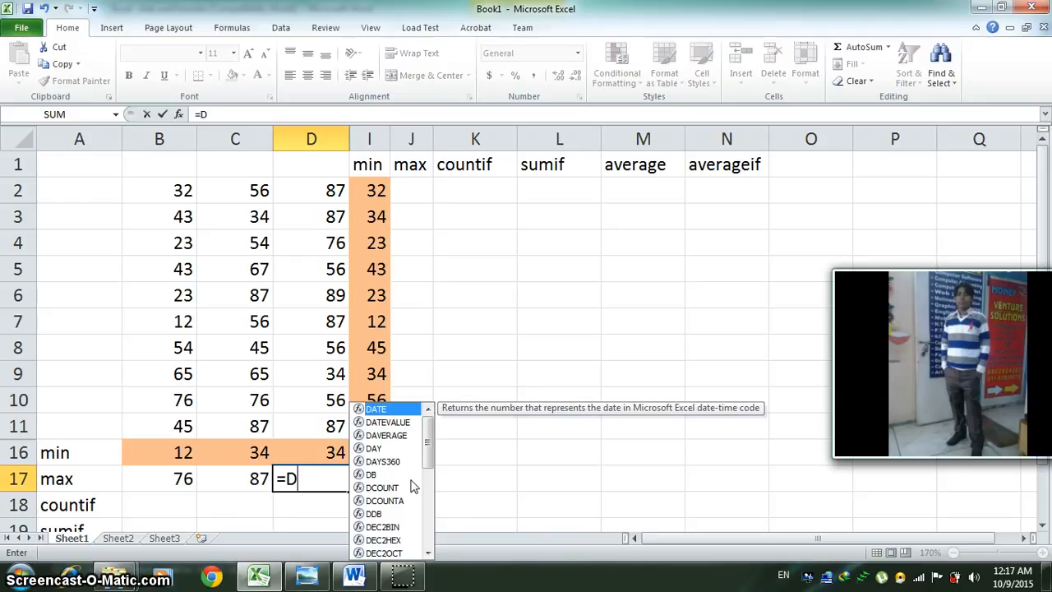
{"action": "type", "text": "1"}
{"action": "key", "text": "BackSpace"}
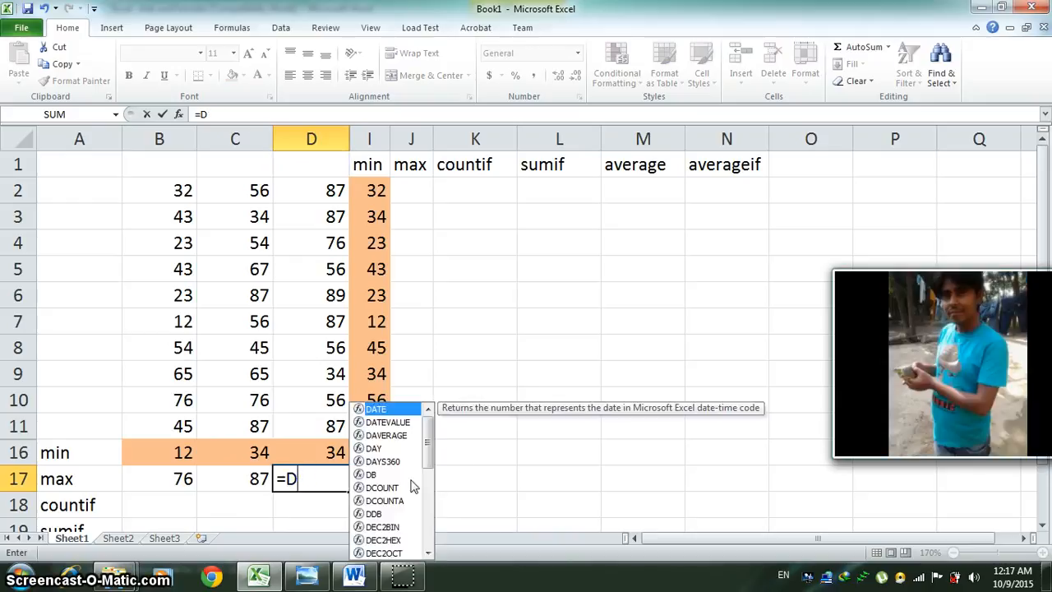
{"action": "type", "text": "2:D11"}
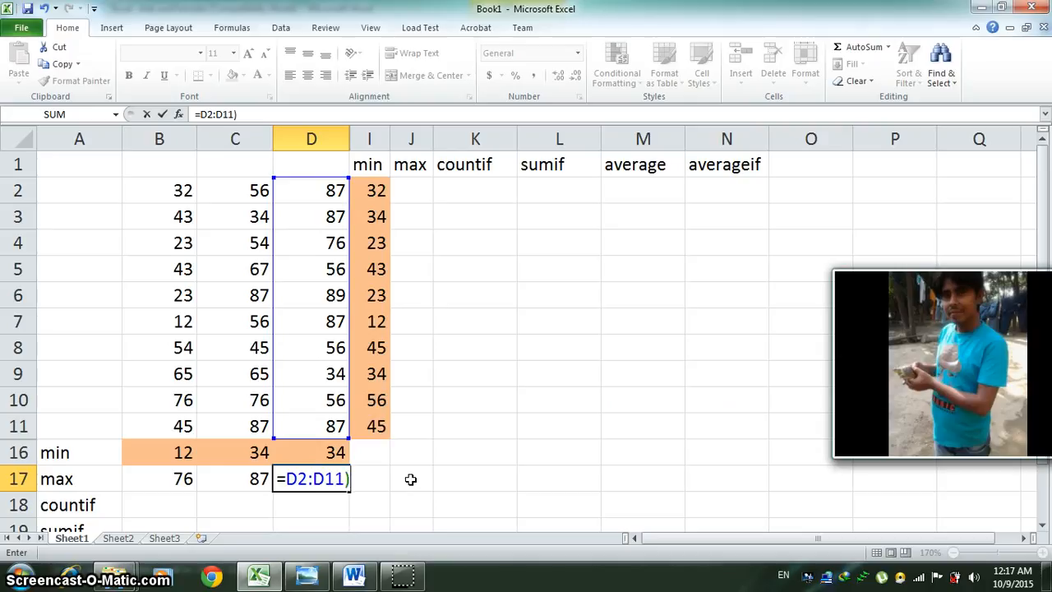
{"action": "type", "text": ")"}
{"action": "key", "text": "Return"}
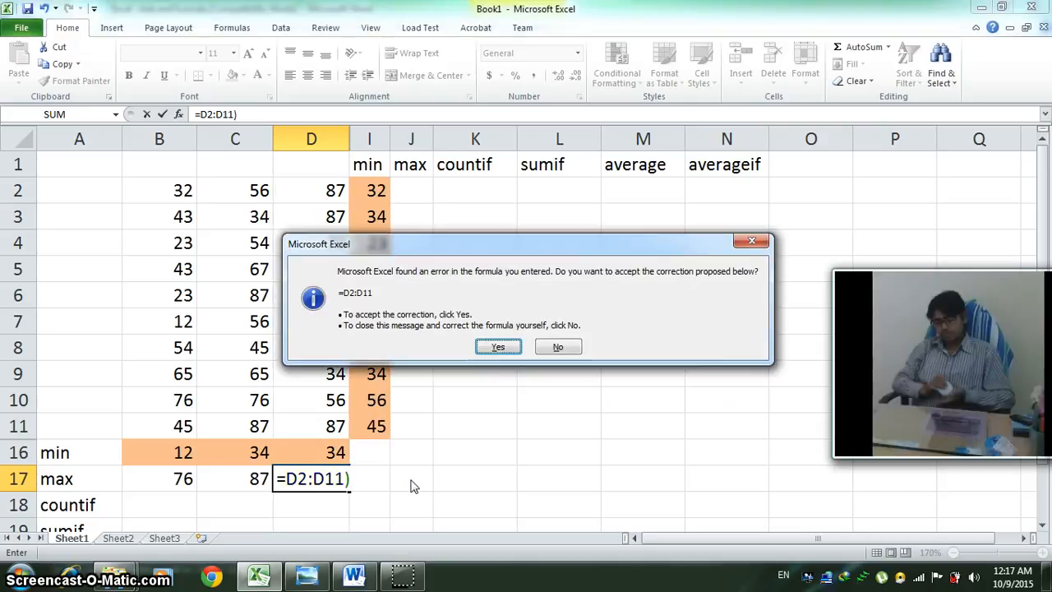
{"action": "key", "text": "Right"}
{"action": "key", "text": "Return"}
{"action": "key", "text": "Return"}
{"action": "key", "text": "Left"}
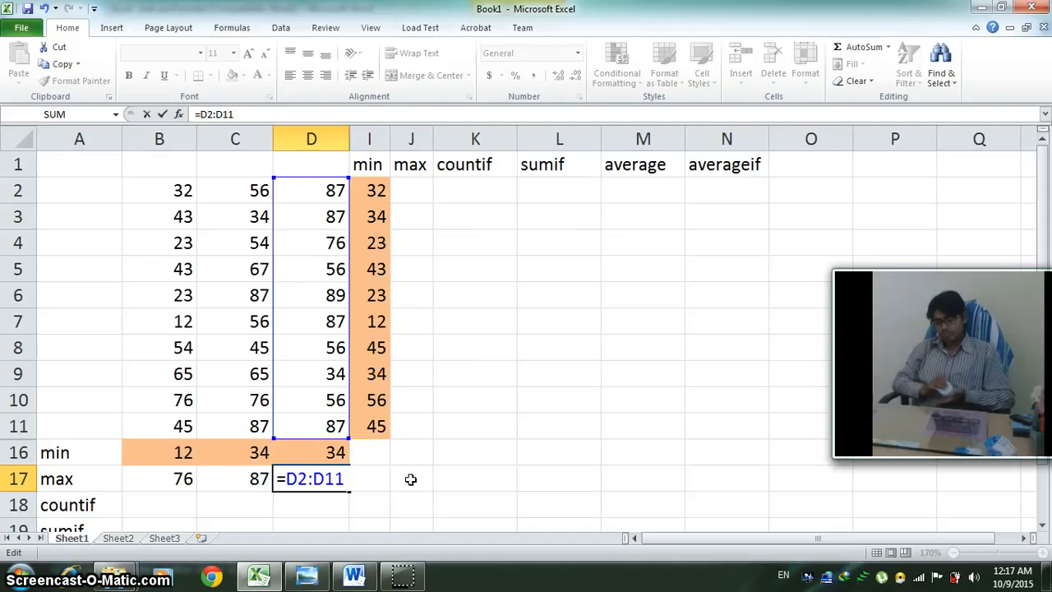
{"action": "key", "text": "BackSpace"}
{"action": "key", "text": "BackSpace"}
{"action": "key", "text": "BackSpace"}
{"action": "key", "text": "BackSpace"}
{"action": "key", "text": "BackSpace"}
{"action": "key", "text": "BackSpace"}
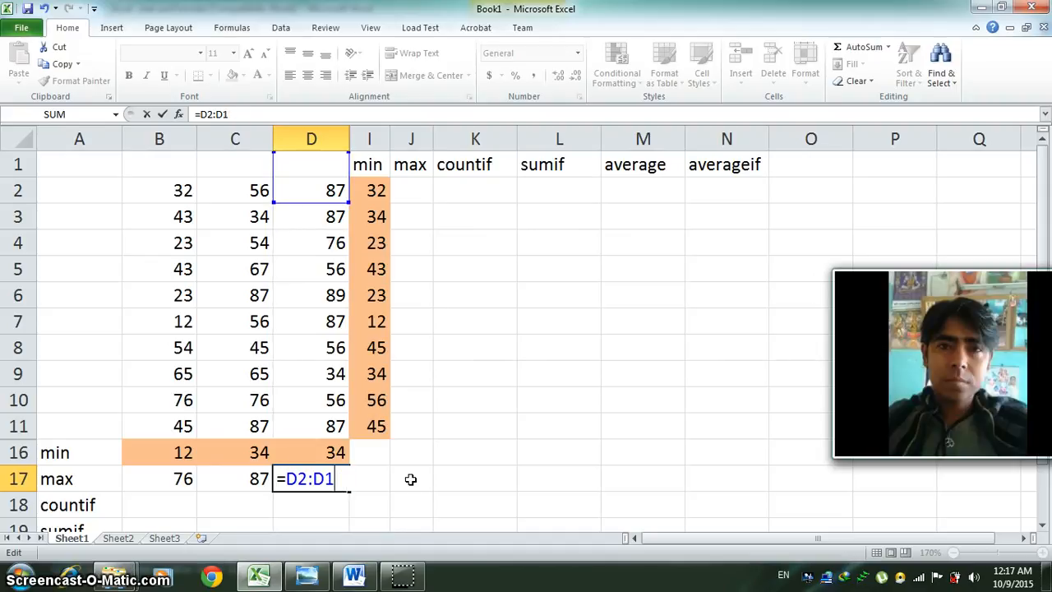
Step: Enter the formula =MAX(D2:D11) in cell D17 to find the largest number in column D
{"action": "type", "text": "MA"}
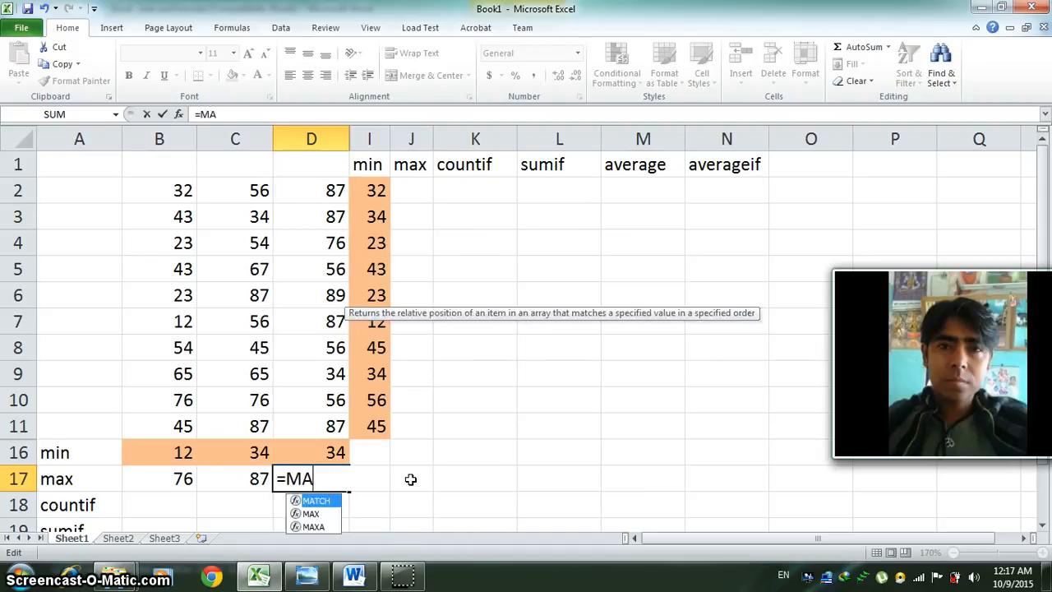
{"action": "type", "text": "X(D"}
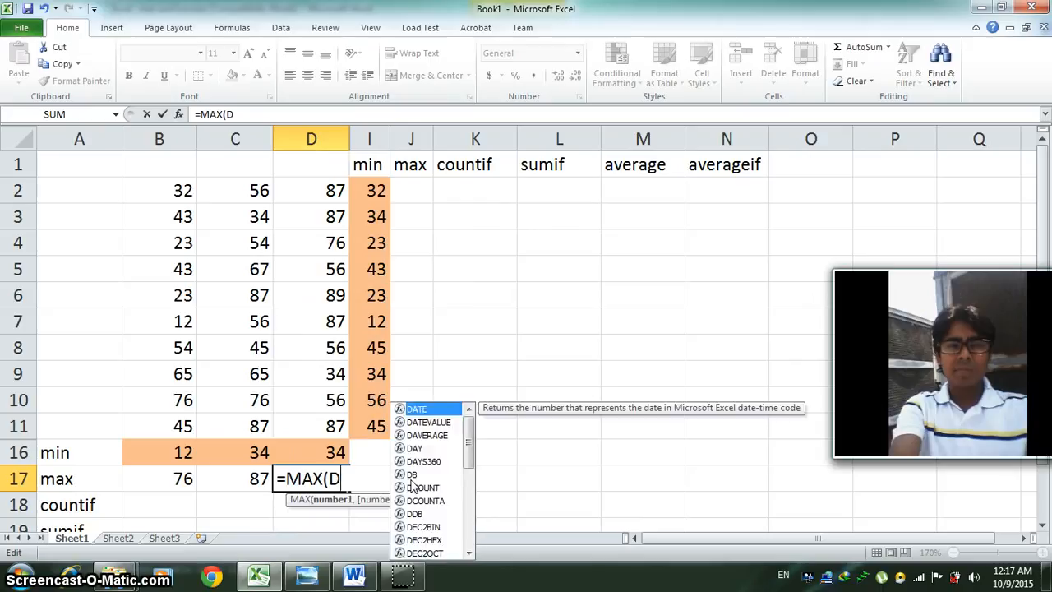
{"action": "type", "text": "2"}
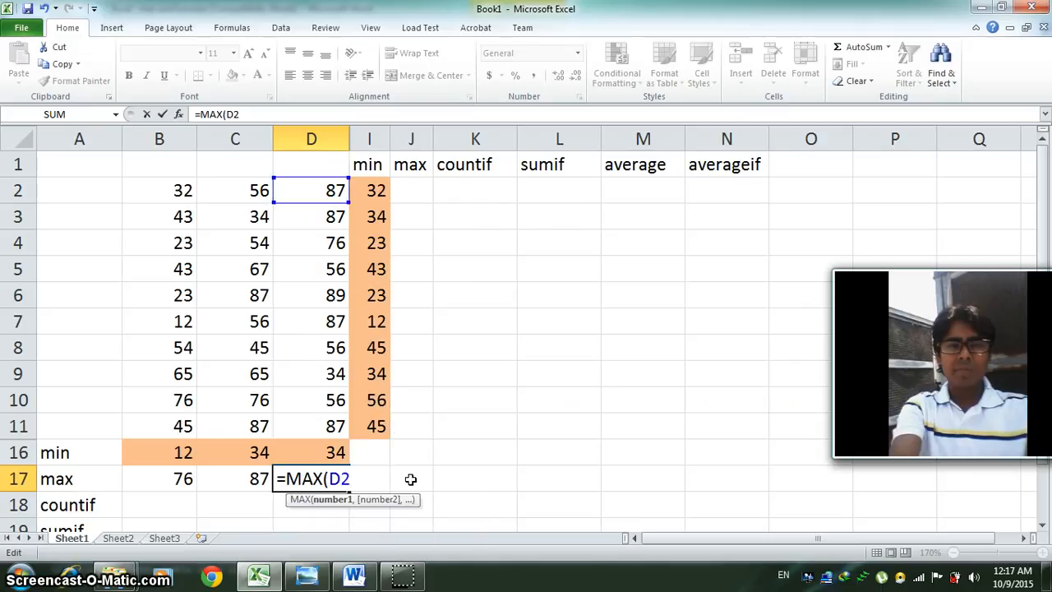
{"action": "type", "text": ":D11"}
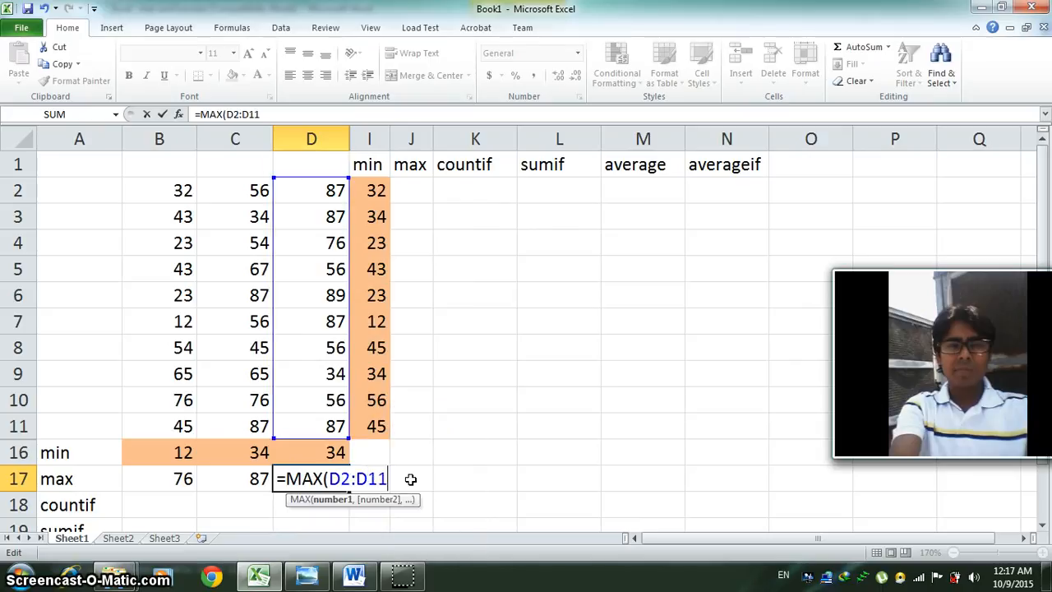
{"action": "type", "text": ")"}
{"action": "key", "text": "Return"}
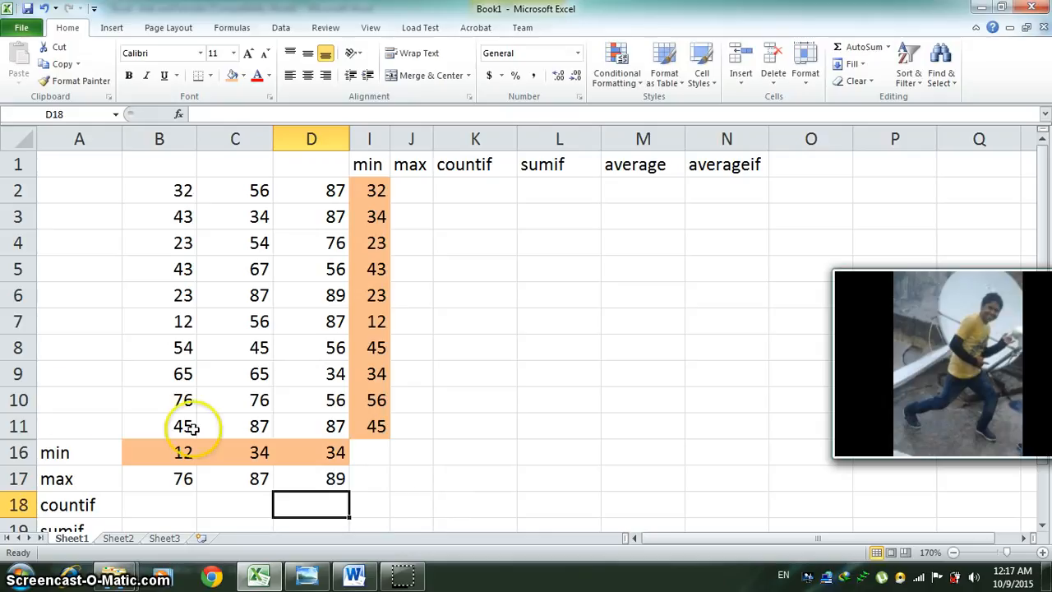
Step: Check the max formulas in B17 through D17 and shade the range B17:D17 with the standard light green fill
{"action": "left_click", "coordinate": [181, 483]}
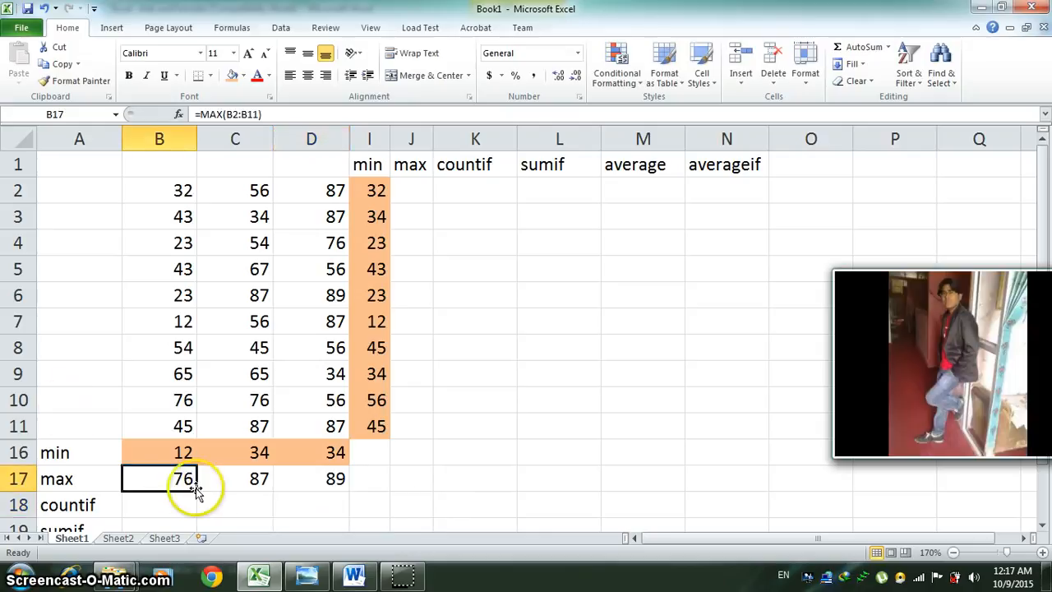
{"action": "left_click", "coordinate": [260, 478]}
{"action": "left_click", "coordinate": [341, 484]}
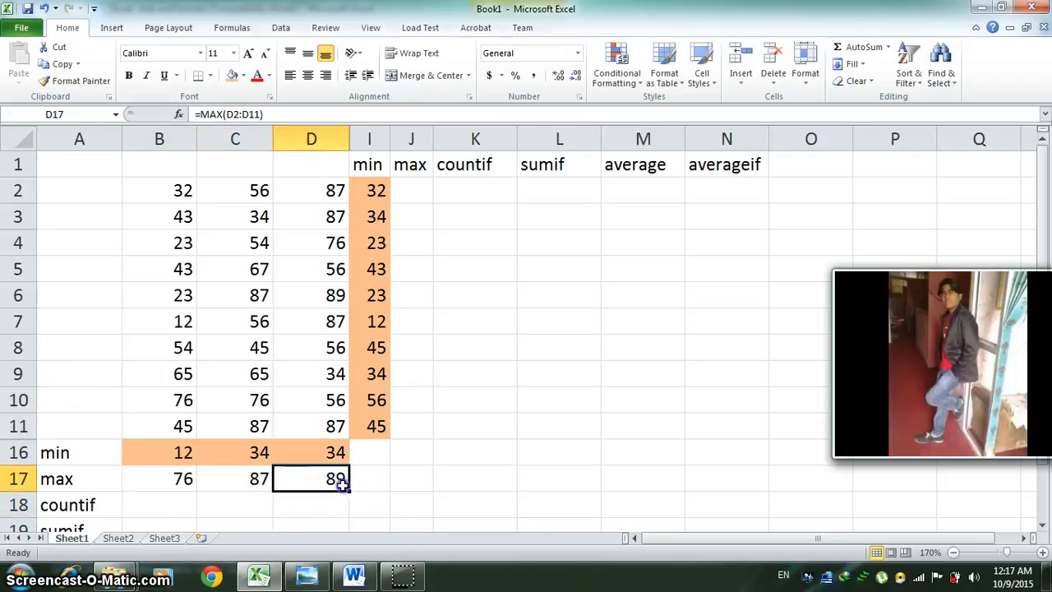
{"action": "left_click_drag", "start_coordinate": [153, 477], "coordinate": [300, 477]}
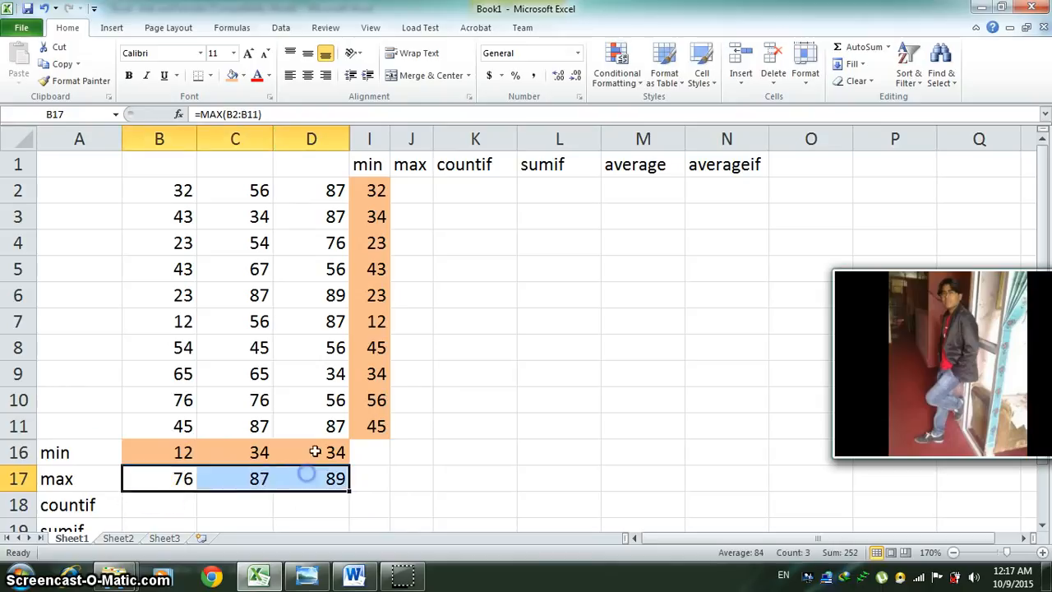
{"action": "left_click", "coordinate": [244, 76]}
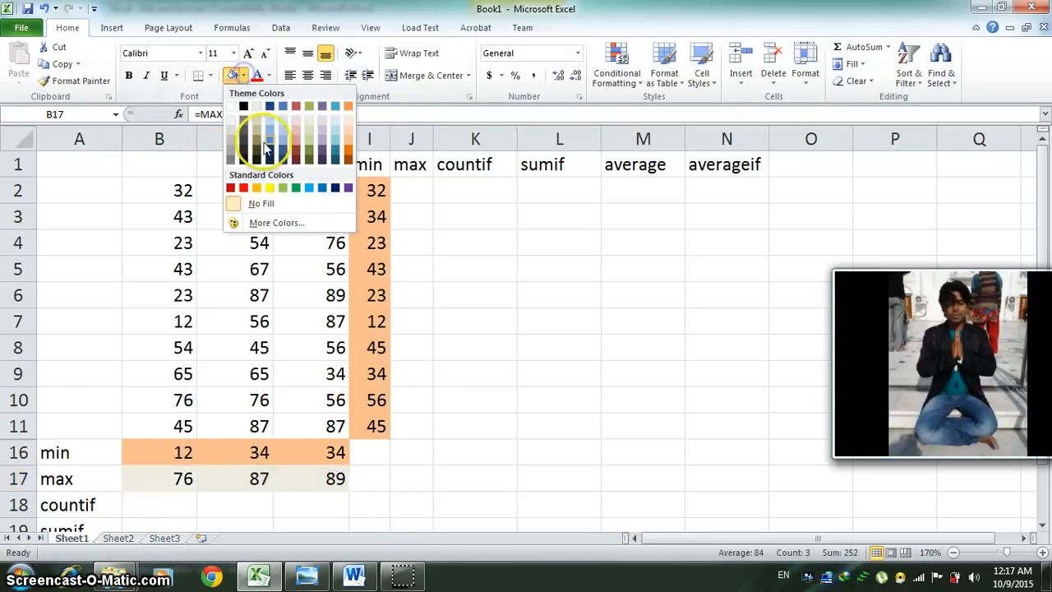
{"action": "left_click", "coordinate": [284, 191]}
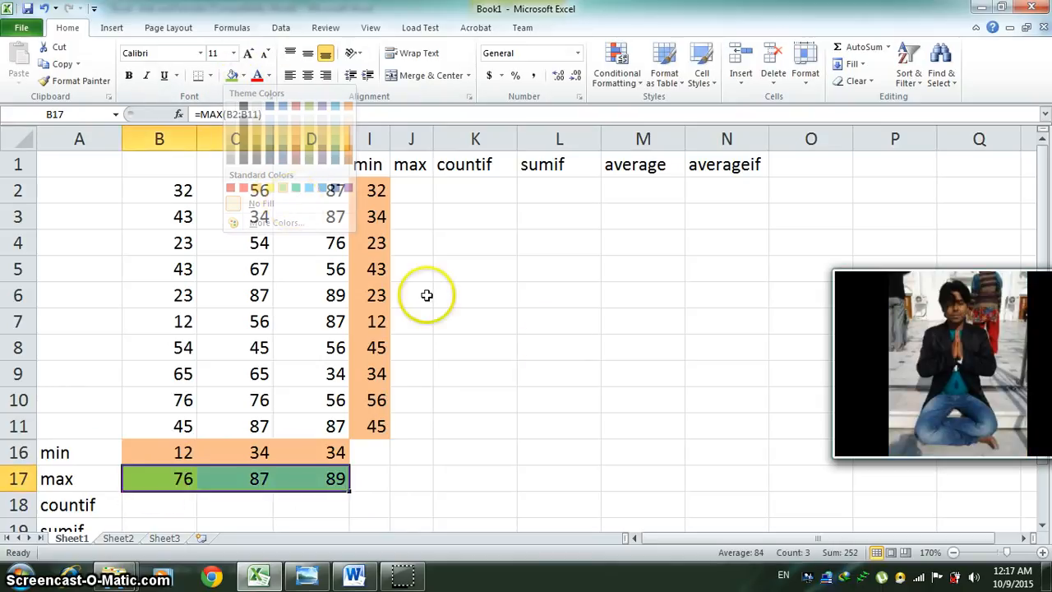
{"action": "left_click", "coordinate": [476, 236]}
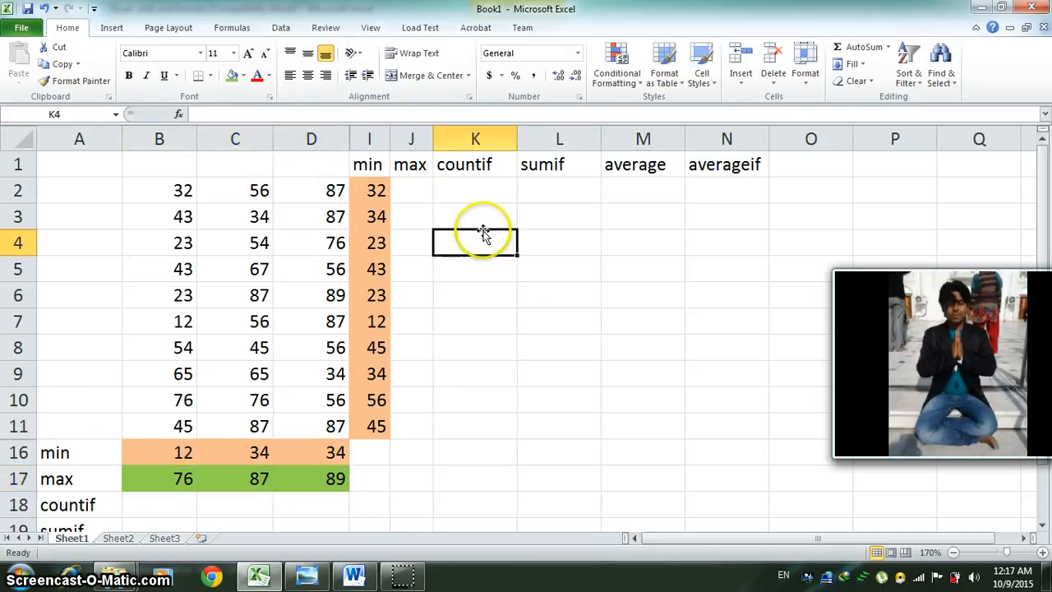
Step: Enter the formula =MAX(B2:D2) in cell J2 to find the largest number in row 2
{"action": "left_click", "coordinate": [415, 187]}
{"action": "type", "text": "=MA"}
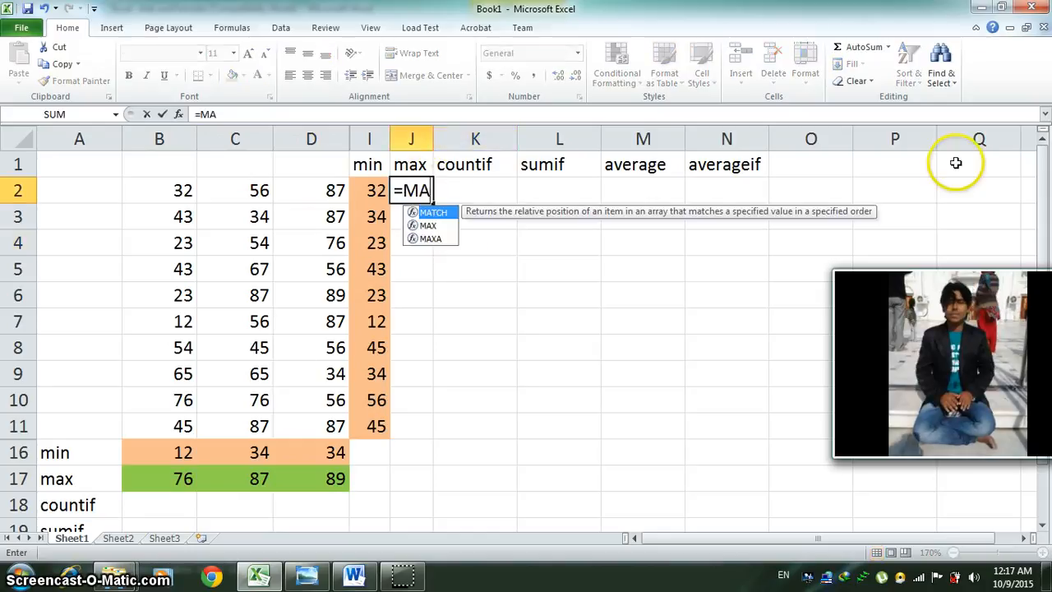
{"action": "type", "text": "X("}
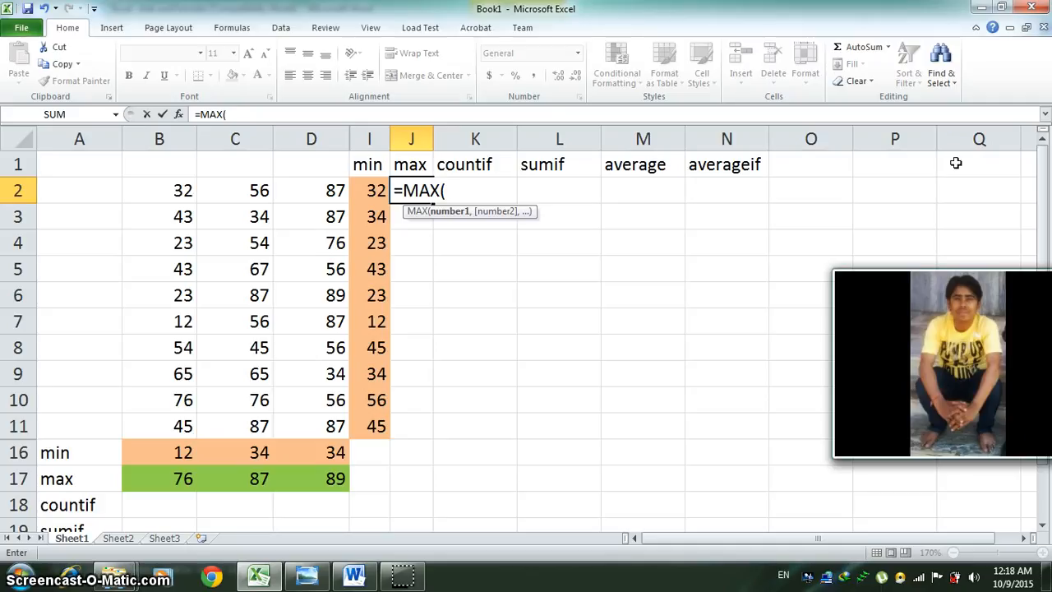
{"action": "type", "text": "B2"}
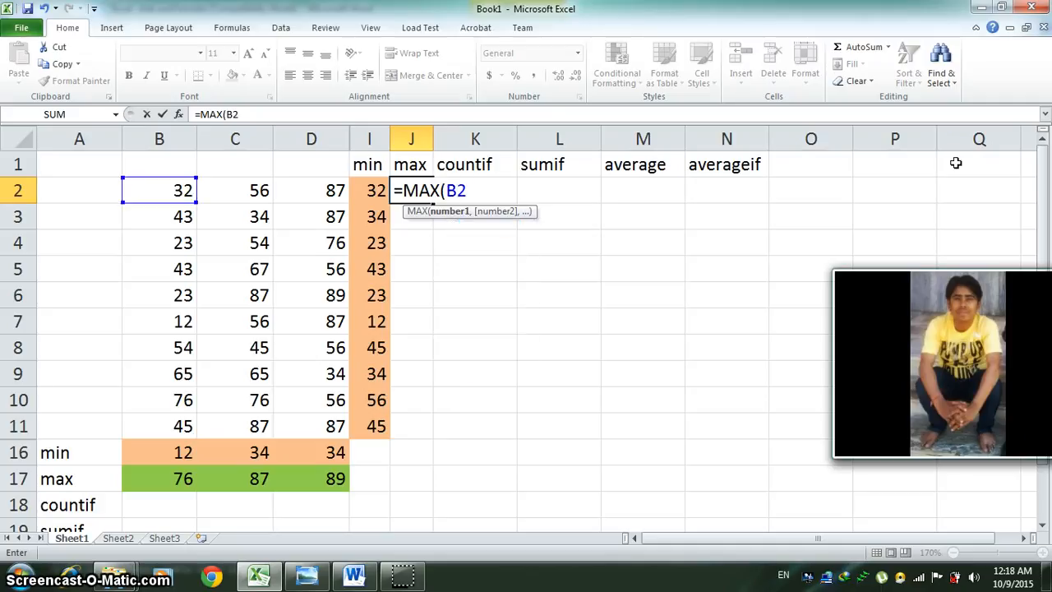
{"action": "type", "text": ":D2"}
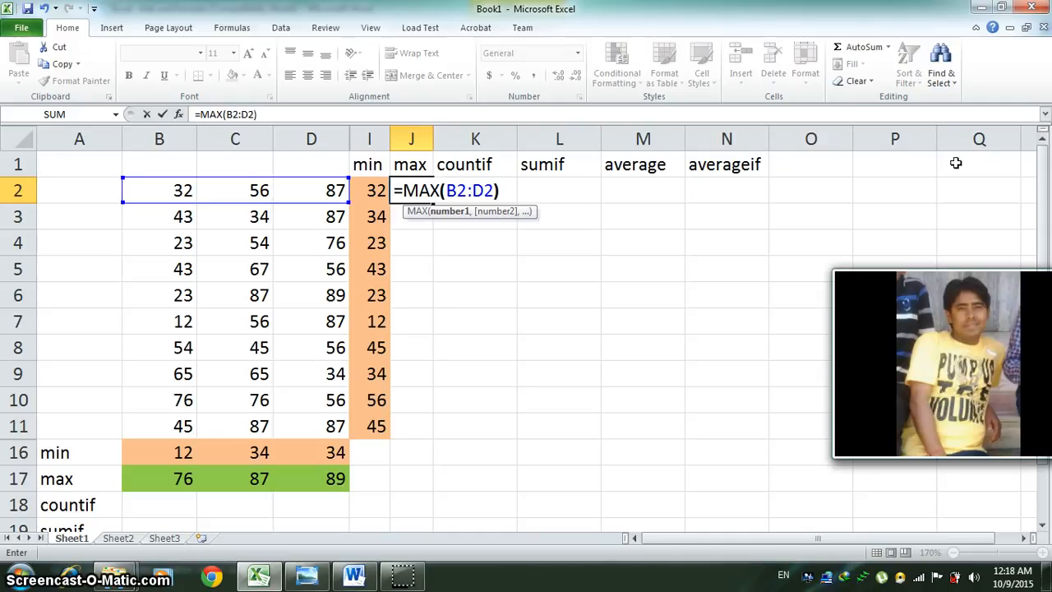
{"action": "type", "text": ")"}
{"action": "key", "text": "Return"}
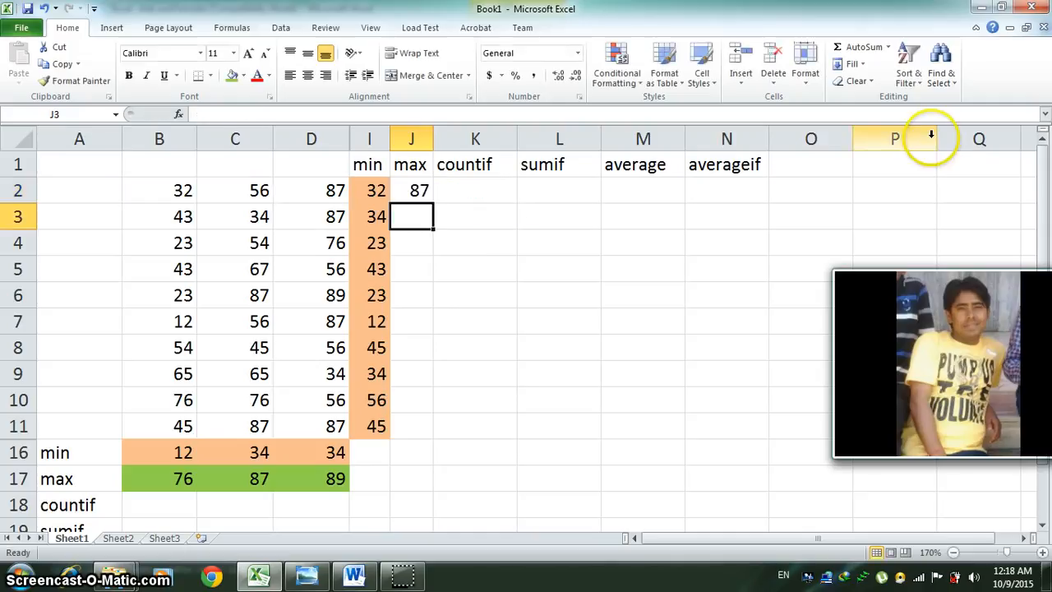
Step: Copy the max formula from J2 down through J11 and shade J2:J11 with the same light green fill
{"action": "key", "text": "Up"}
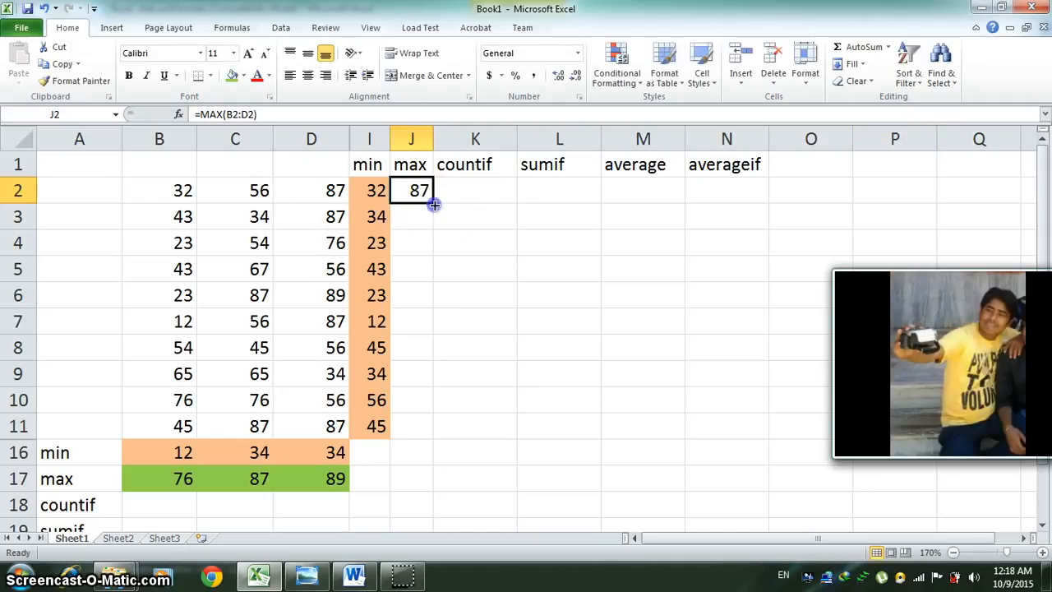
{"action": "left_click_drag", "start_coordinate": [435, 206], "coordinate": [436, 437]}
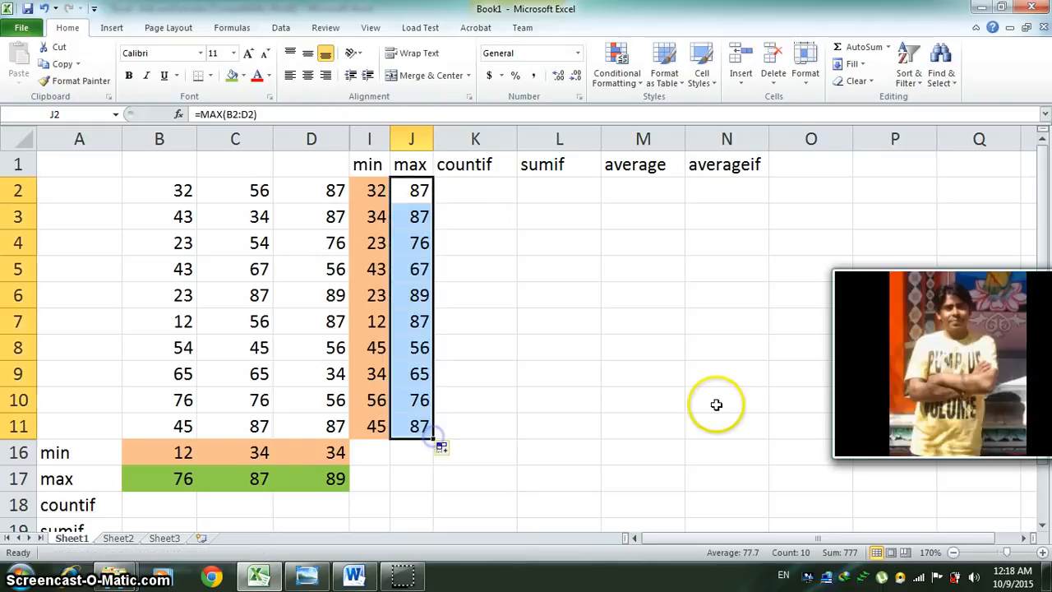
{"action": "left_click", "coordinate": [161, 503]}
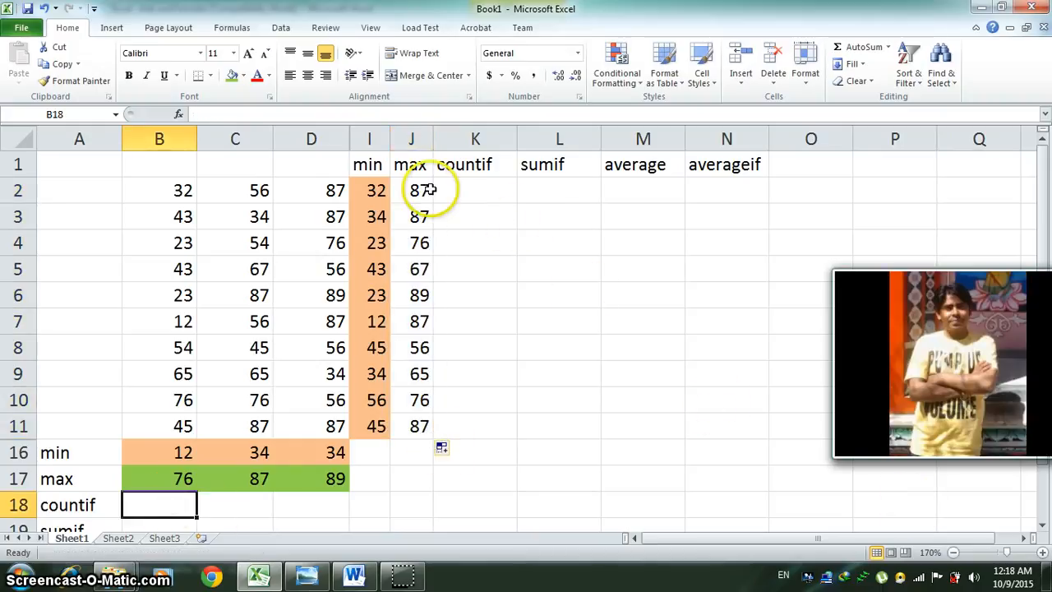
{"action": "left_click_drag", "start_coordinate": [419, 192], "coordinate": [416, 425]}
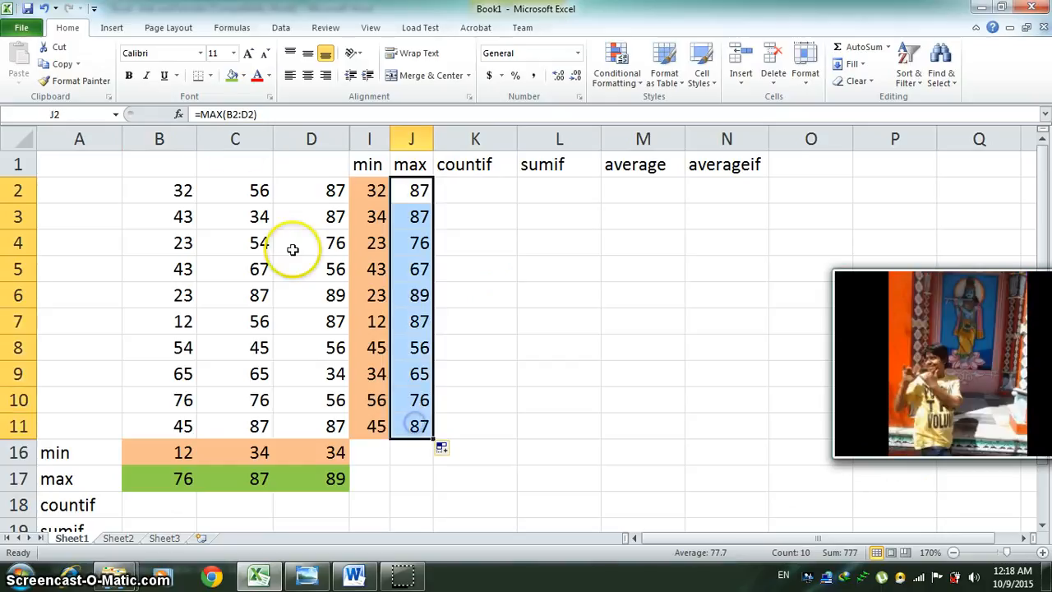
{"action": "left_click", "coordinate": [233, 76]}
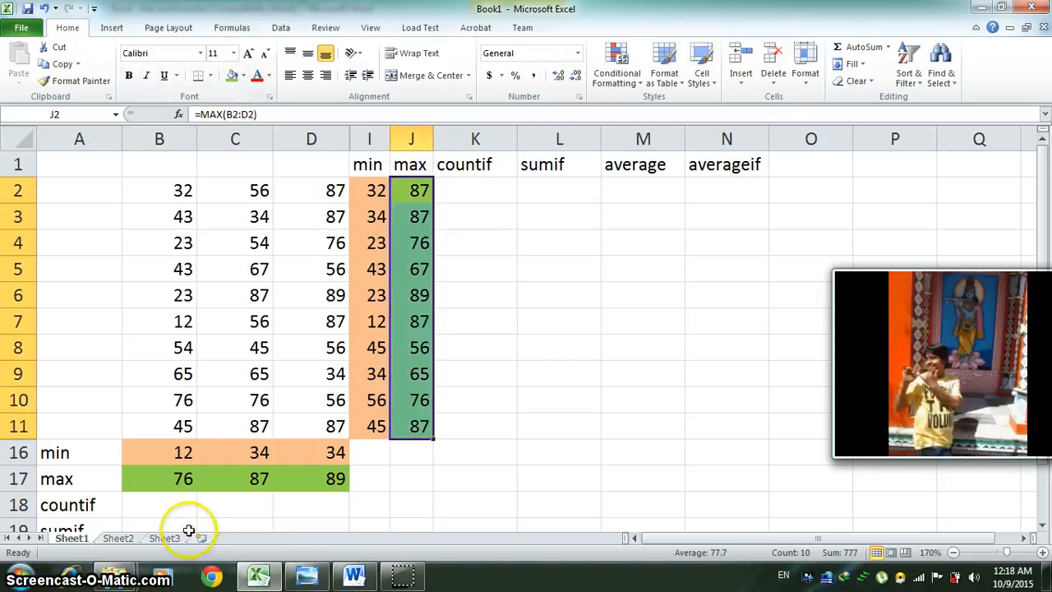
Step: Examine the numbers in B2:B11 as the range for the countif calculation in row 18
{"action": "left_click", "coordinate": [169, 503]}
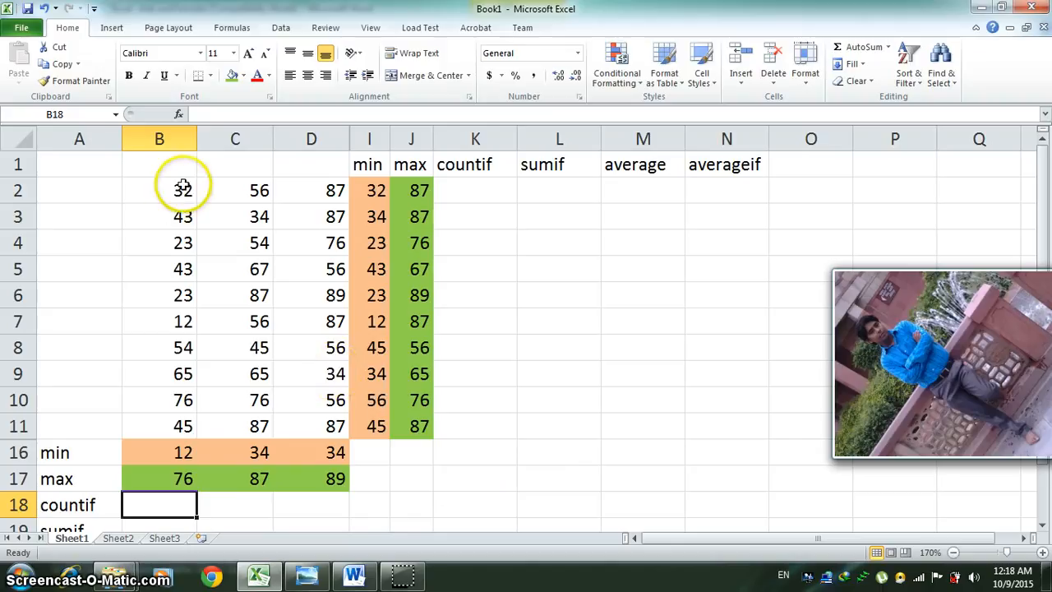
{"action": "left_click_drag", "start_coordinate": [182, 190], "coordinate": [179, 424]}
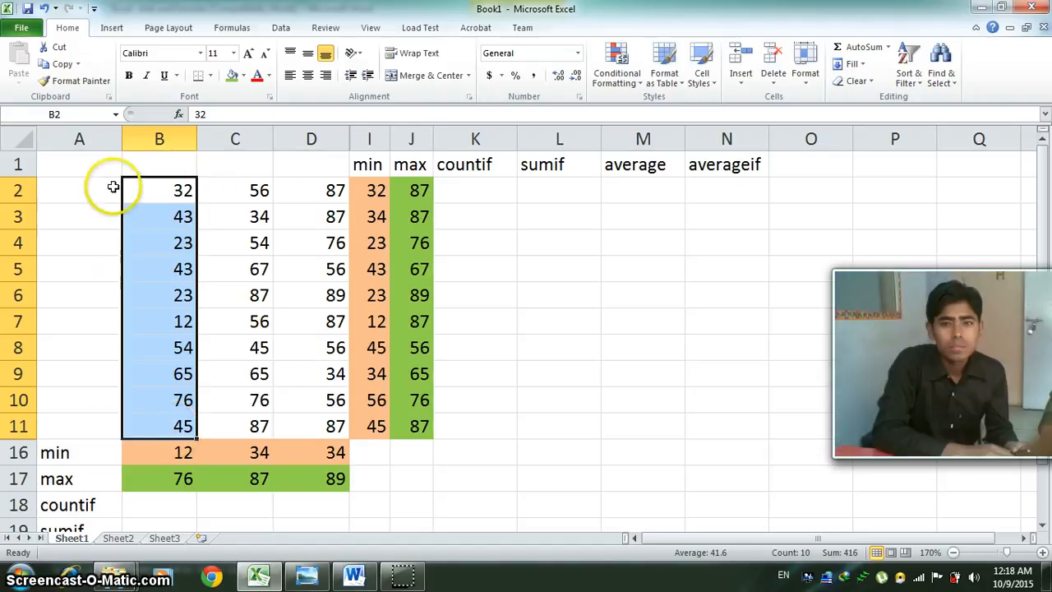
{"action": "left_click", "coordinate": [167, 398]}
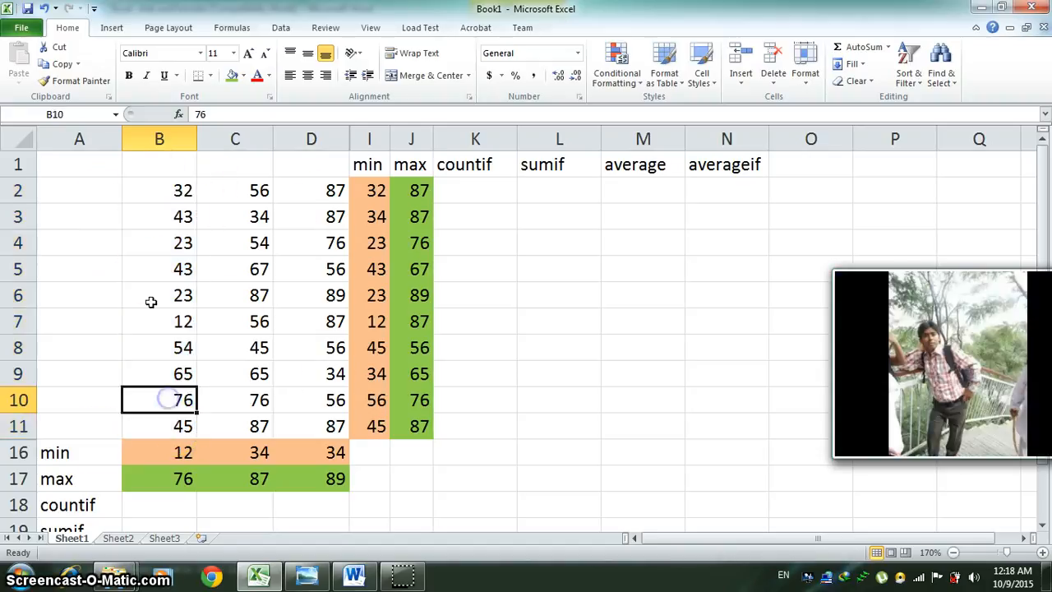